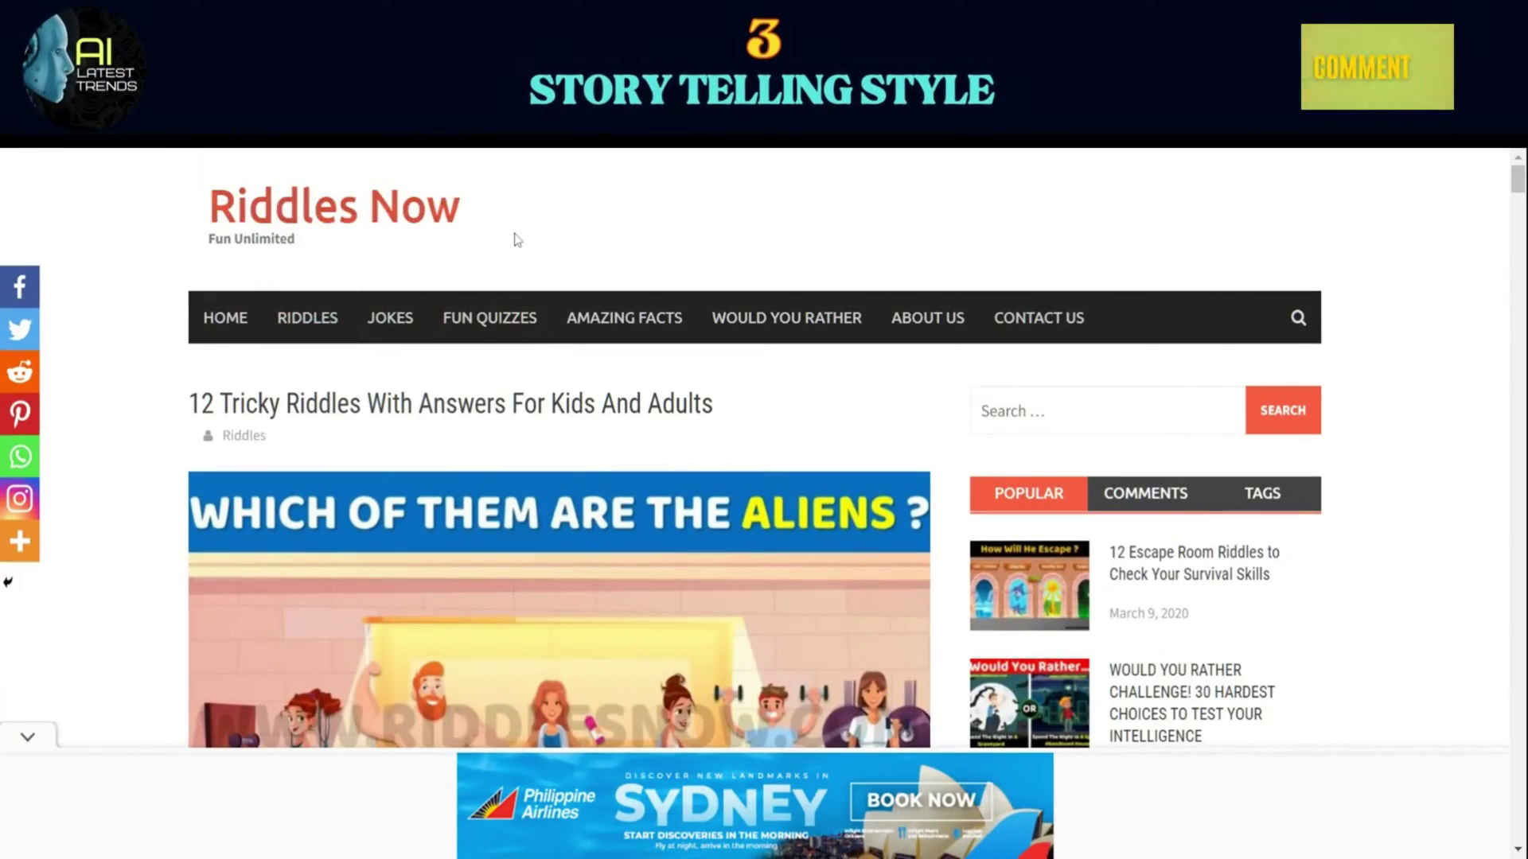
Read through the stories and pictures in the "12 Tricky Riddles With Answers For Kids And Adults" article
scroll(517, 239, down, 20)
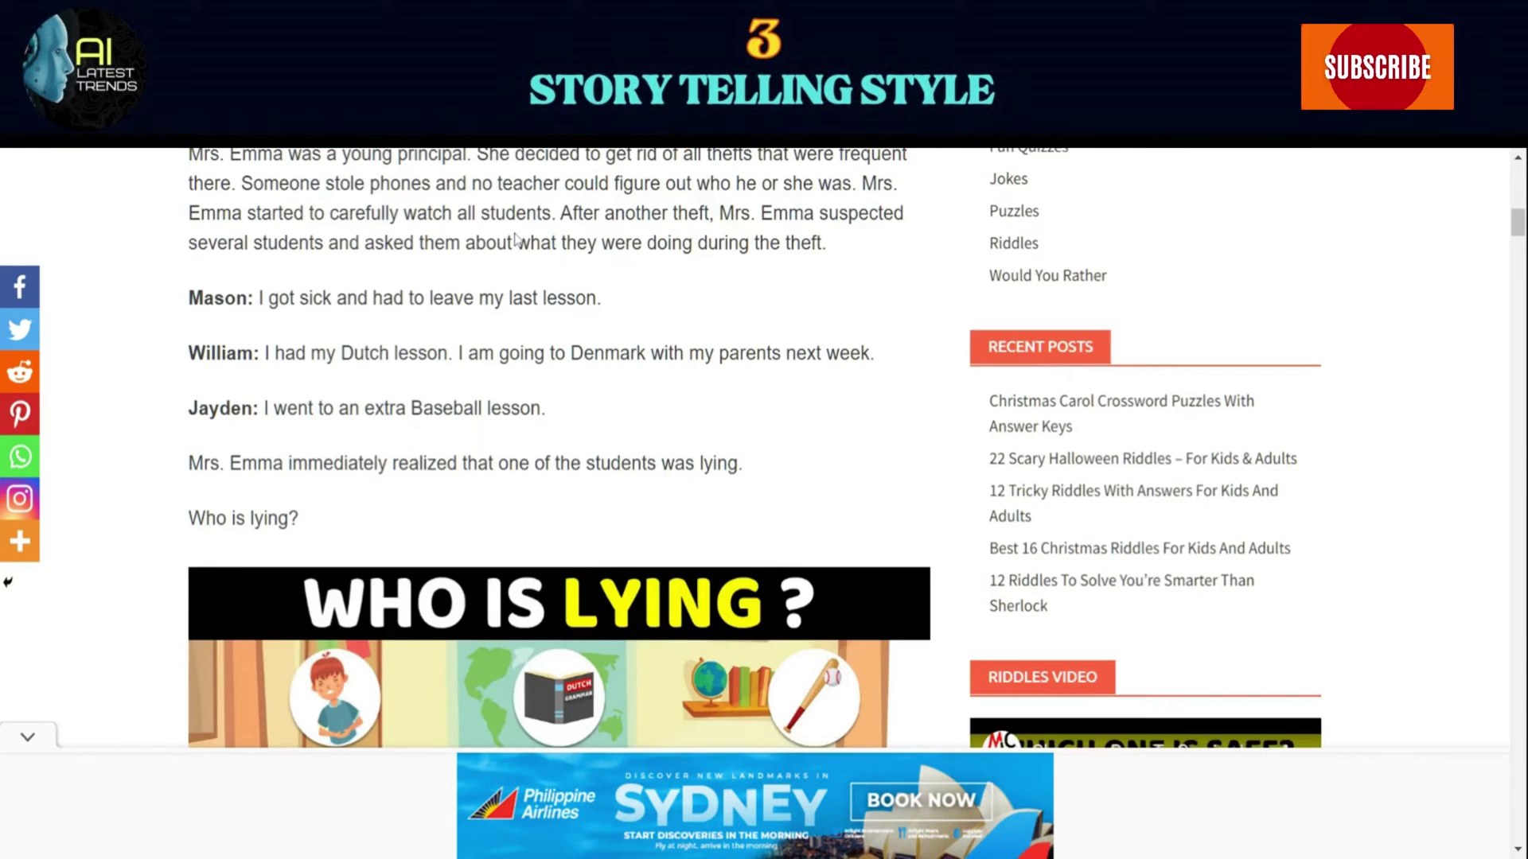
scroll(514, 239, down, 5)
scroll(515, 239, down, 14)
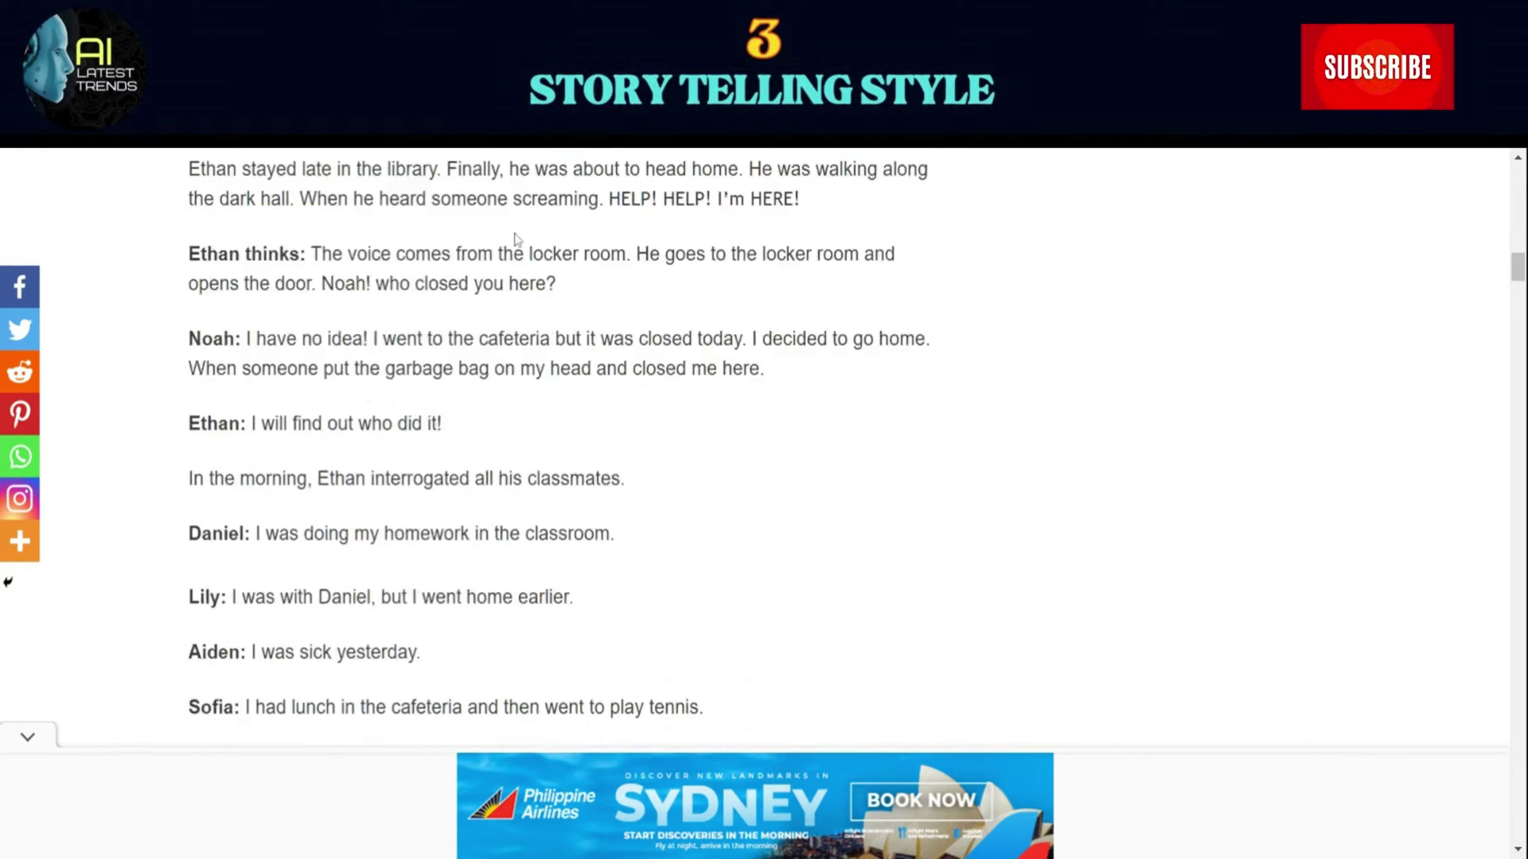
scroll(517, 239, down, 14)
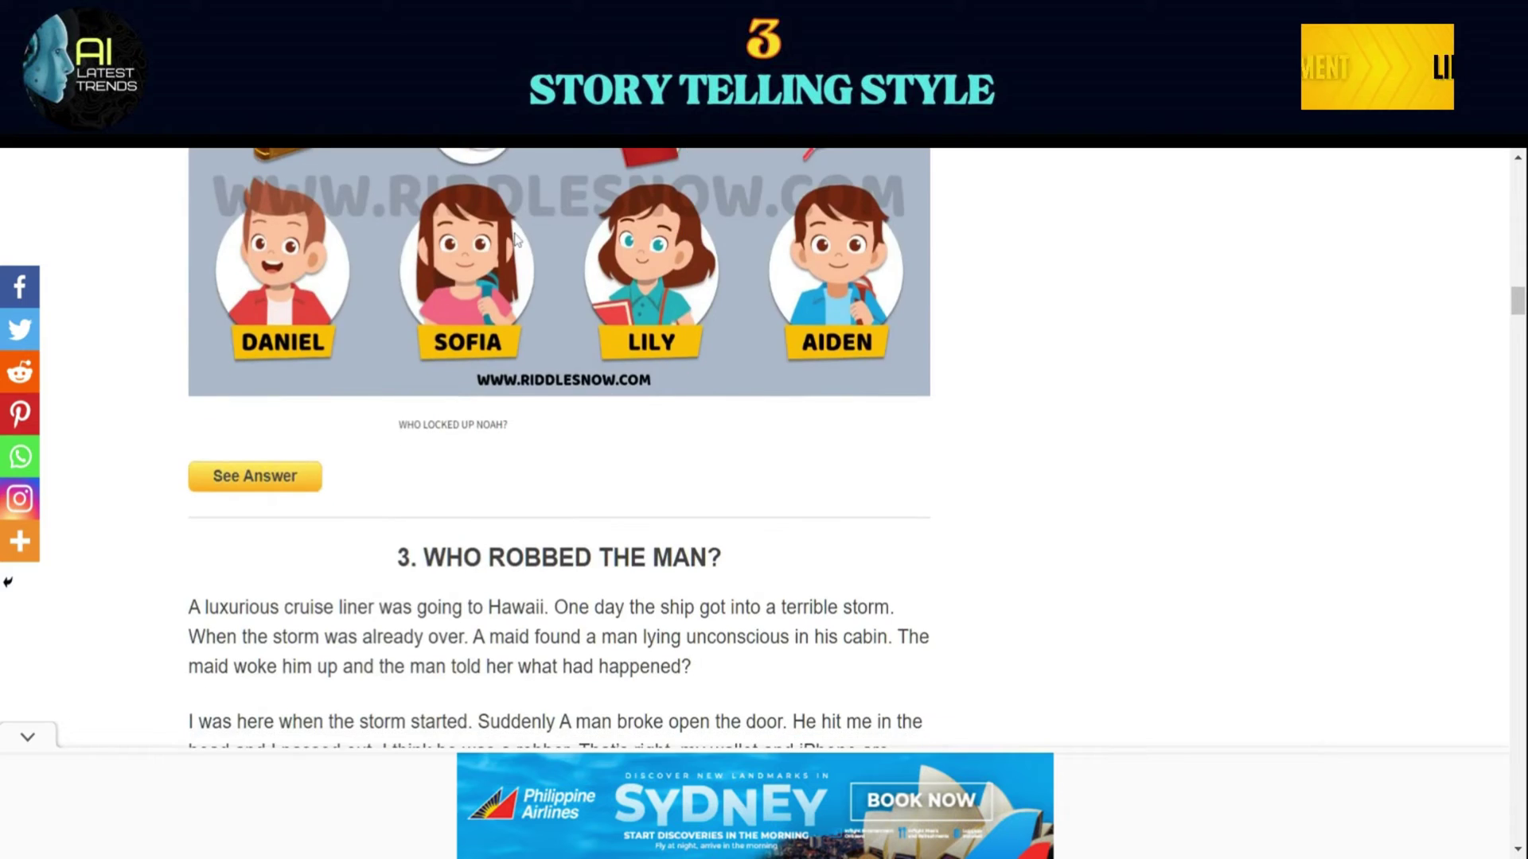
scroll(525, 238, down, 11)
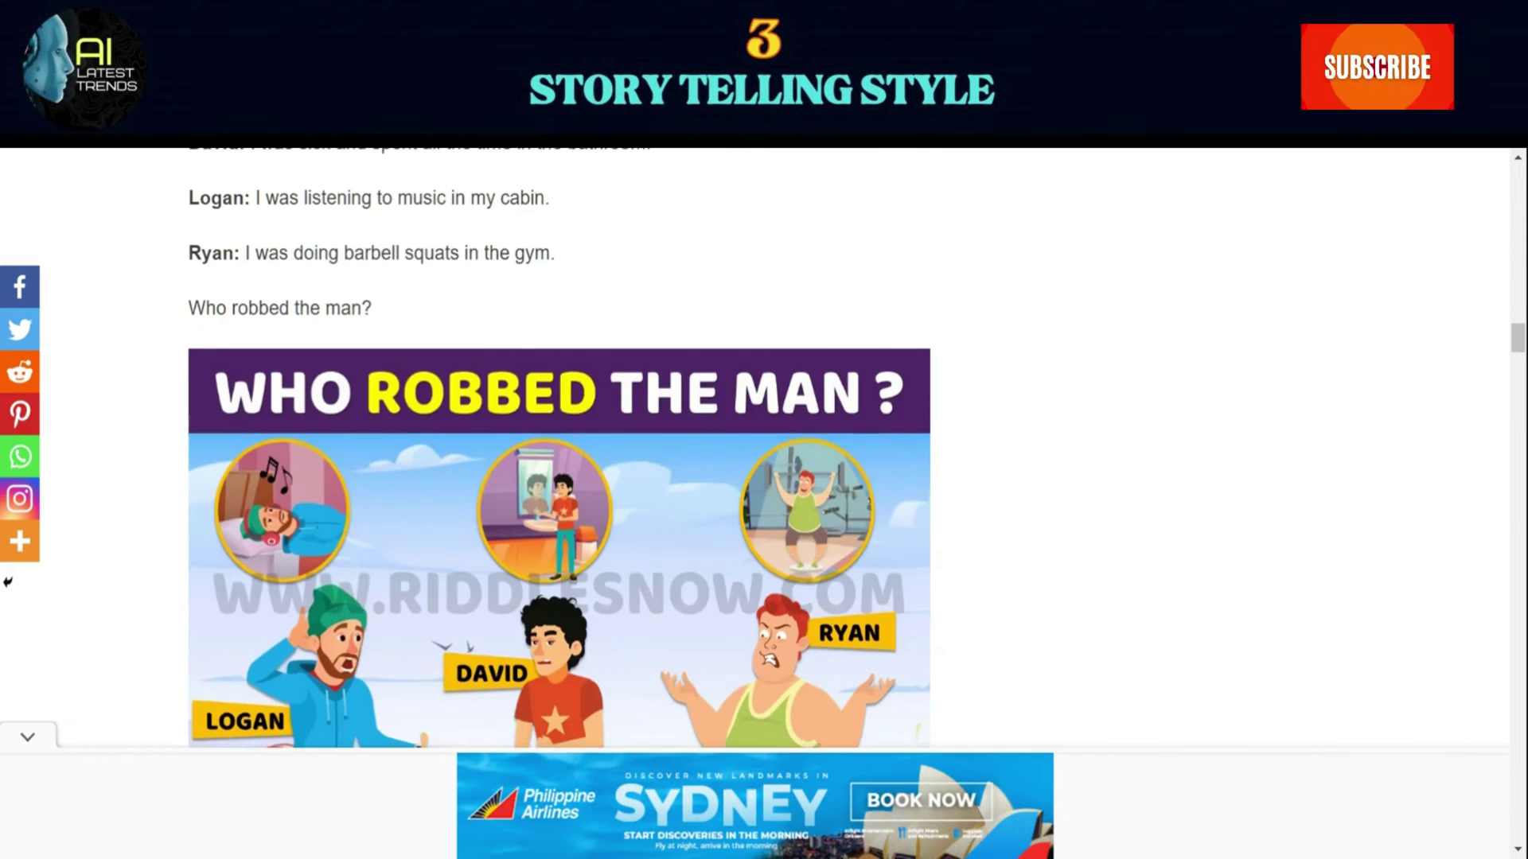
scroll(526, 239, down, 7)
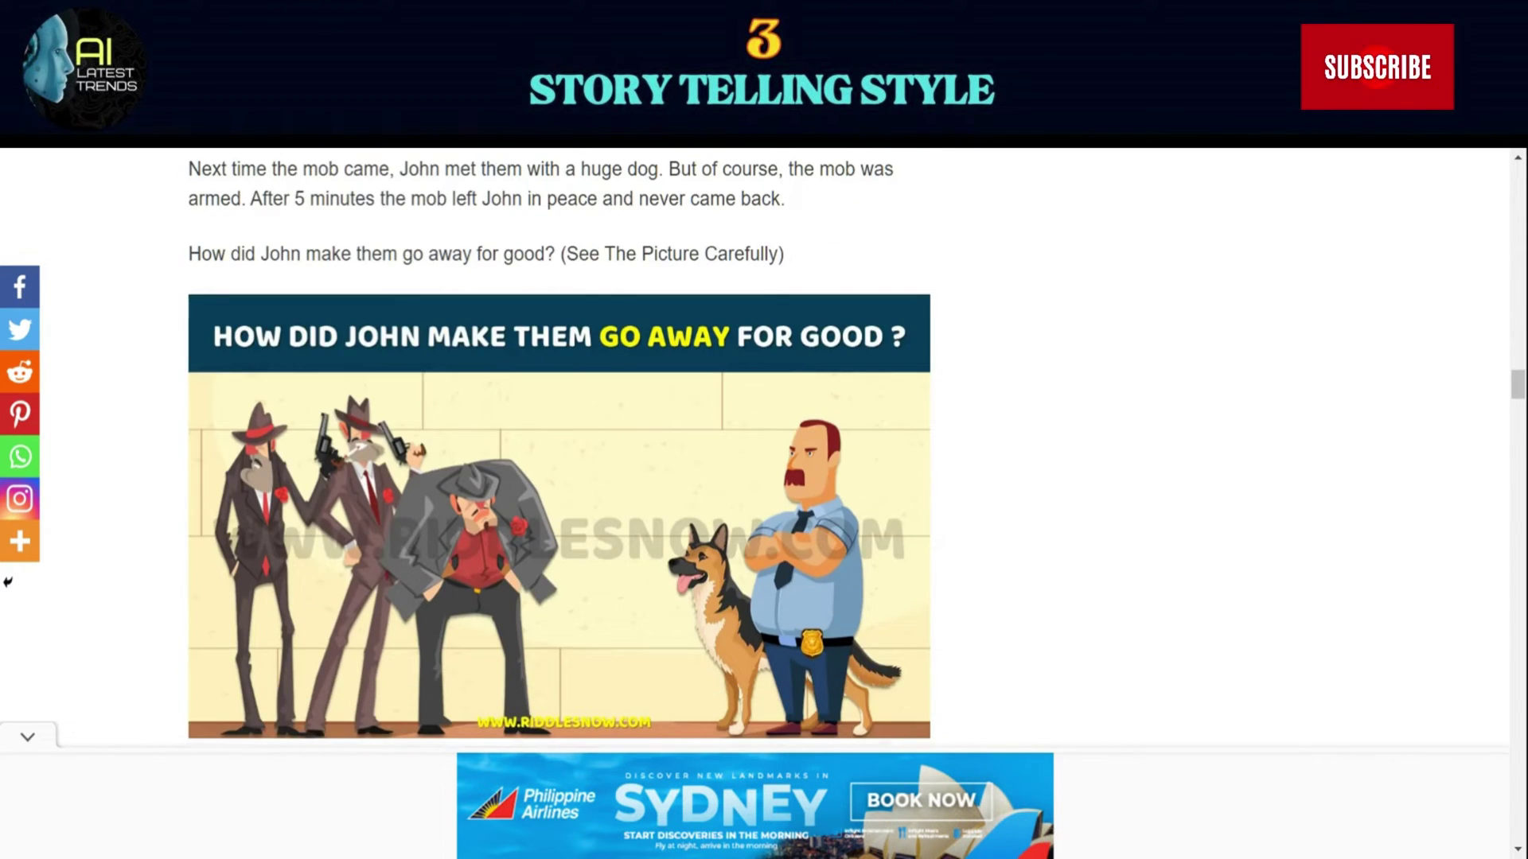
scroll(522, 235, down, 10)
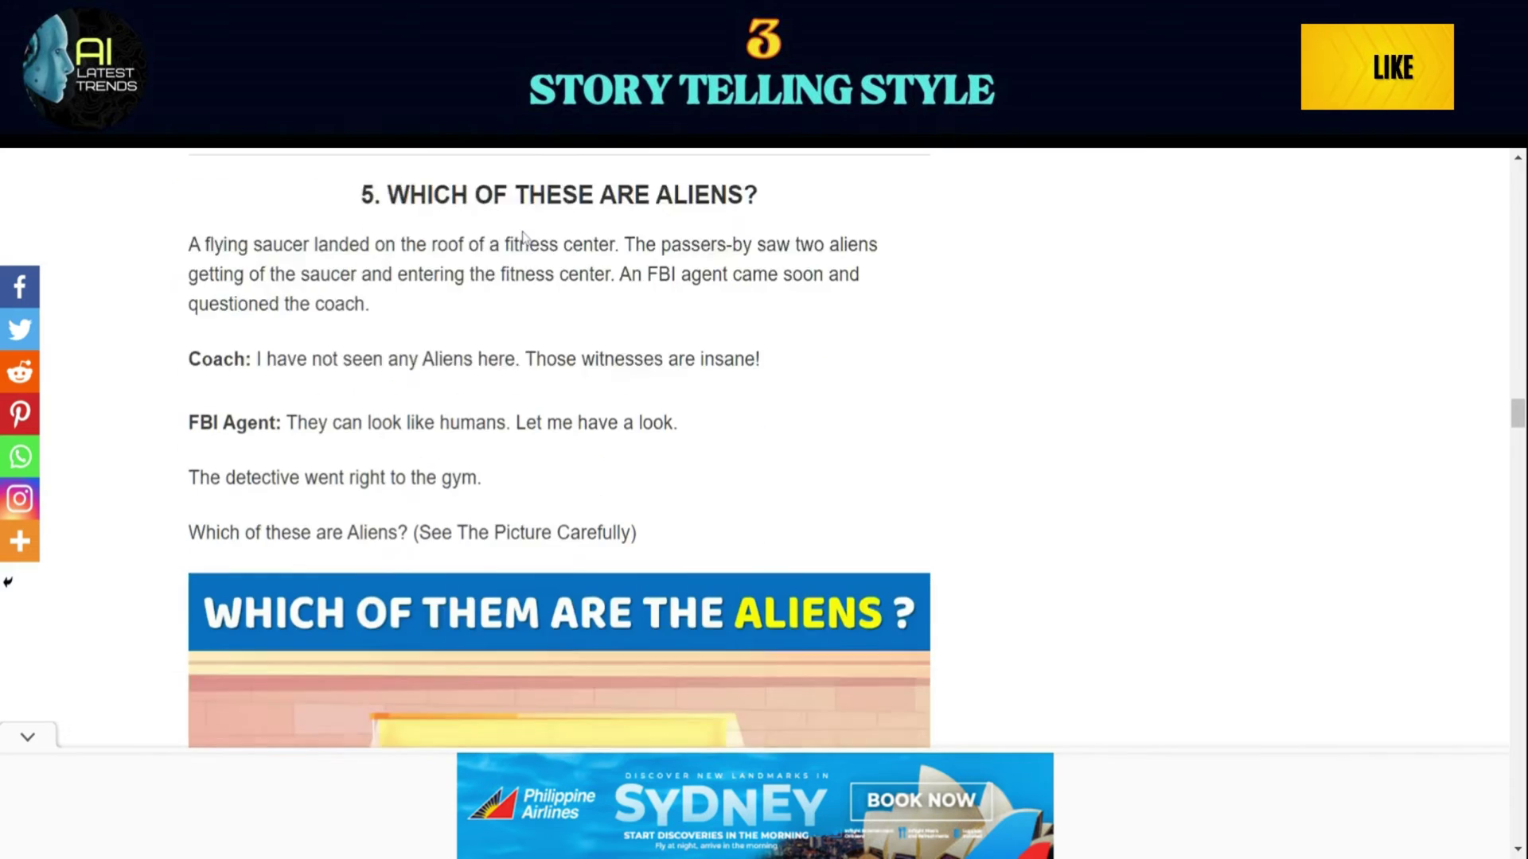
scroll(522, 235, down, 8)
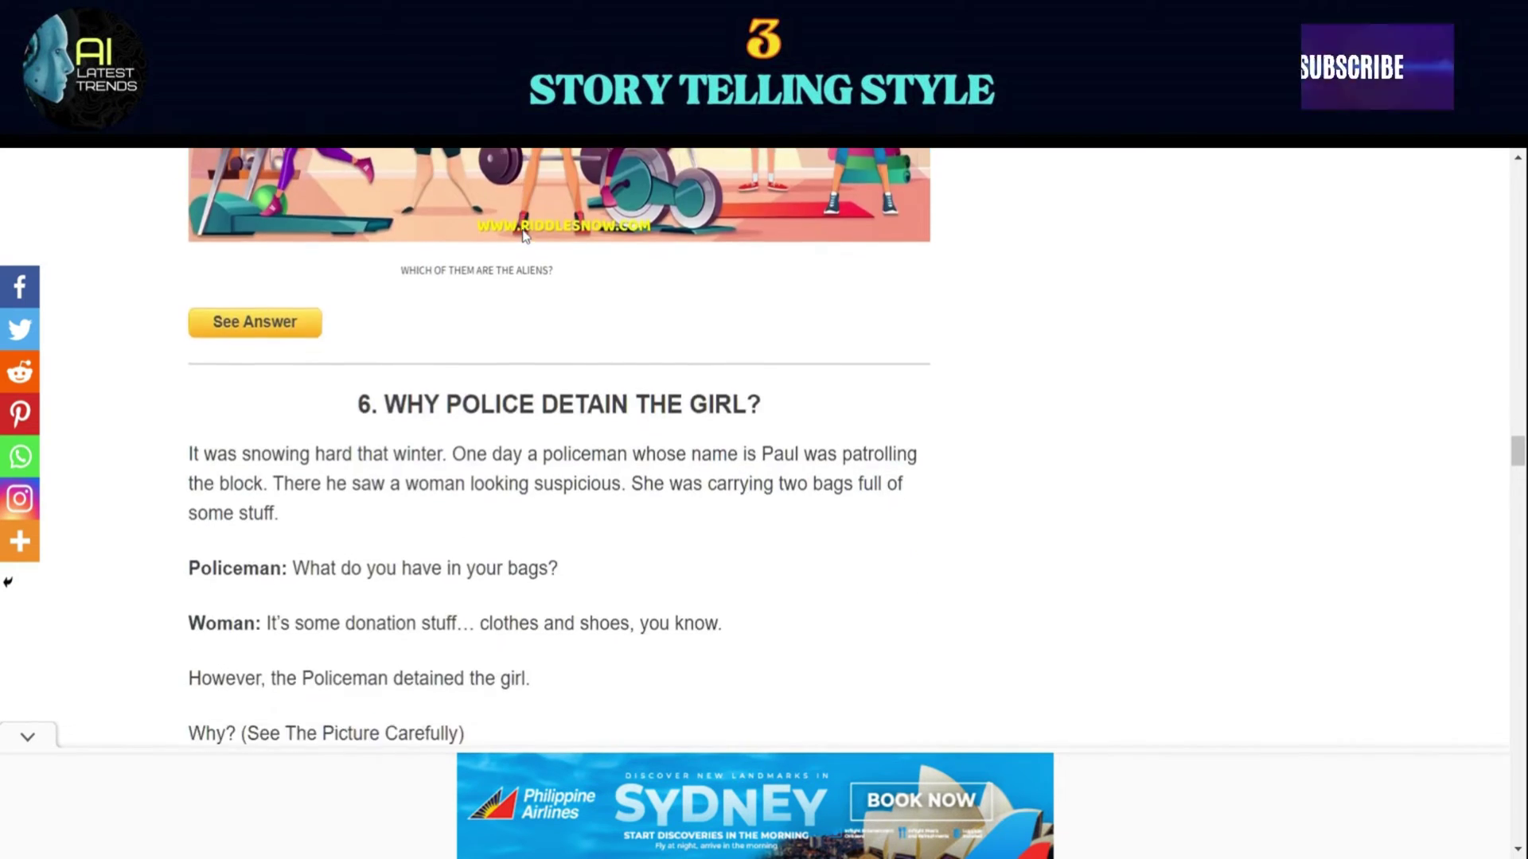
scroll(523, 237, down, 15)
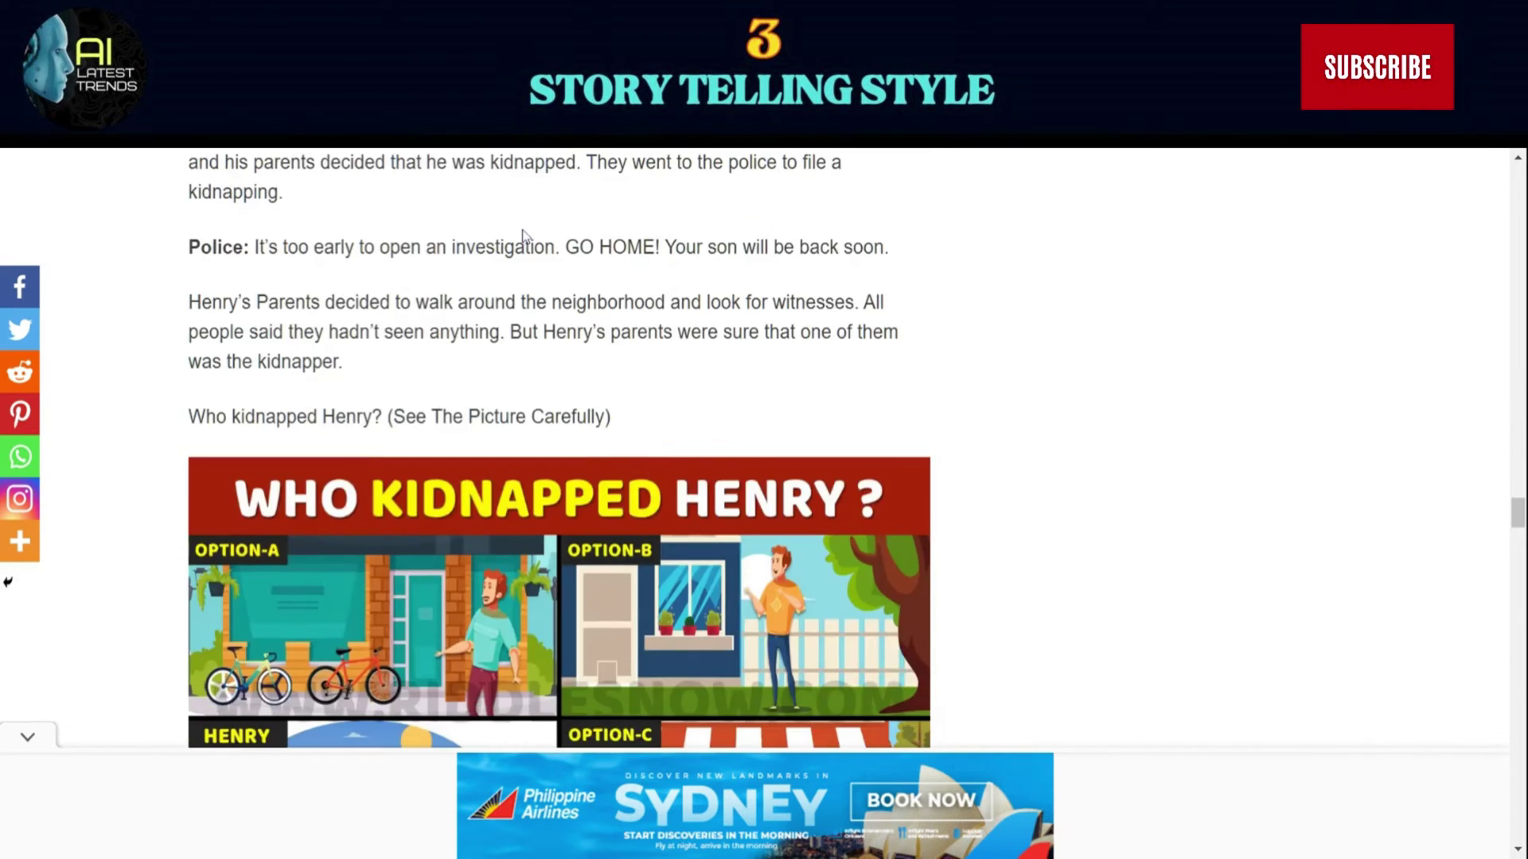
scroll(525, 236, down, 7)
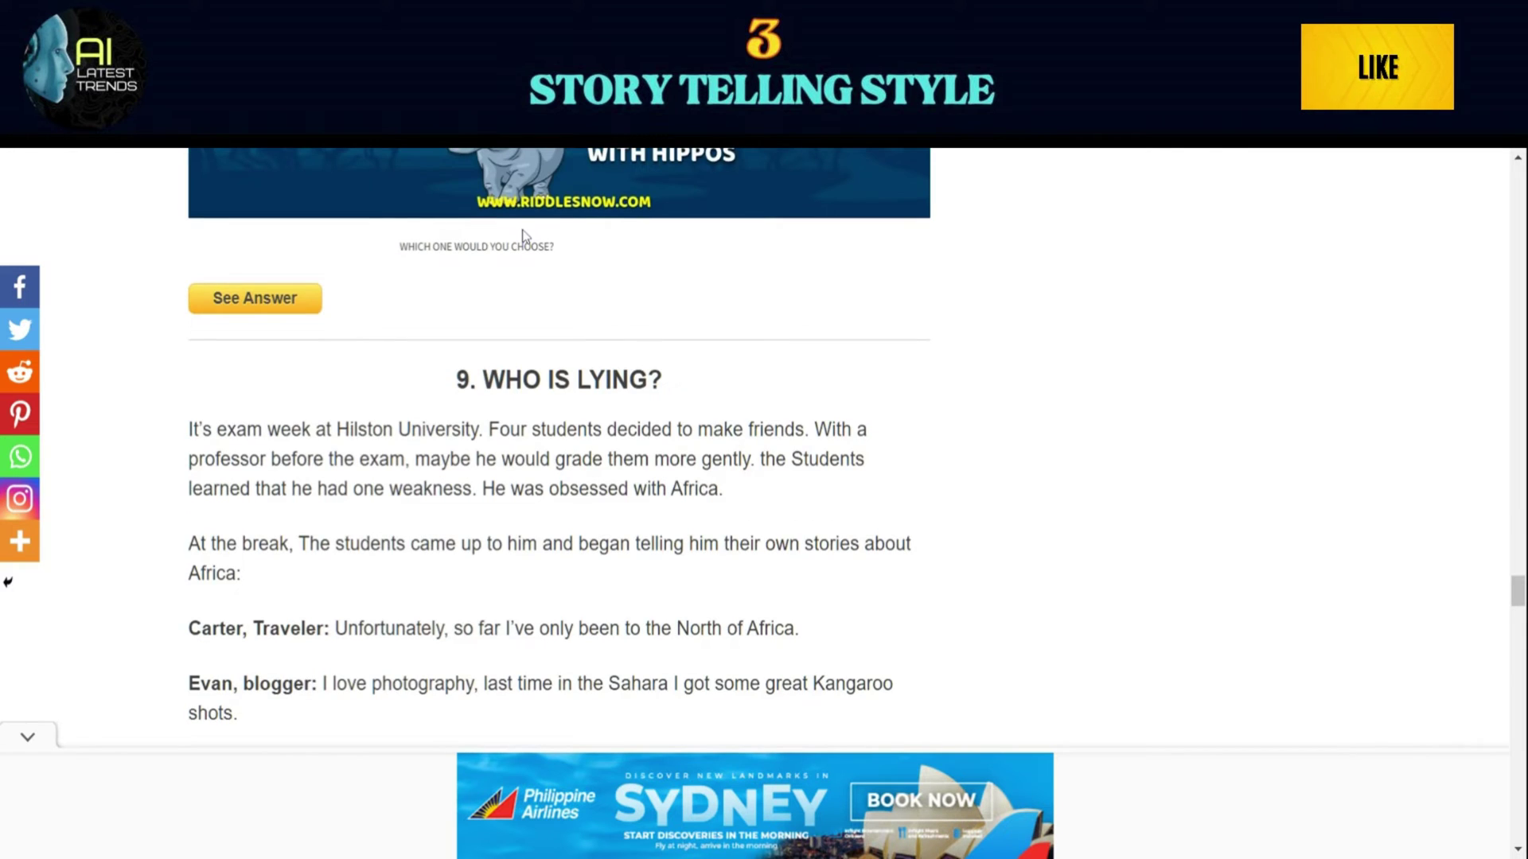
scroll(523, 237, down, 8)
scroll(522, 237, down, 12)
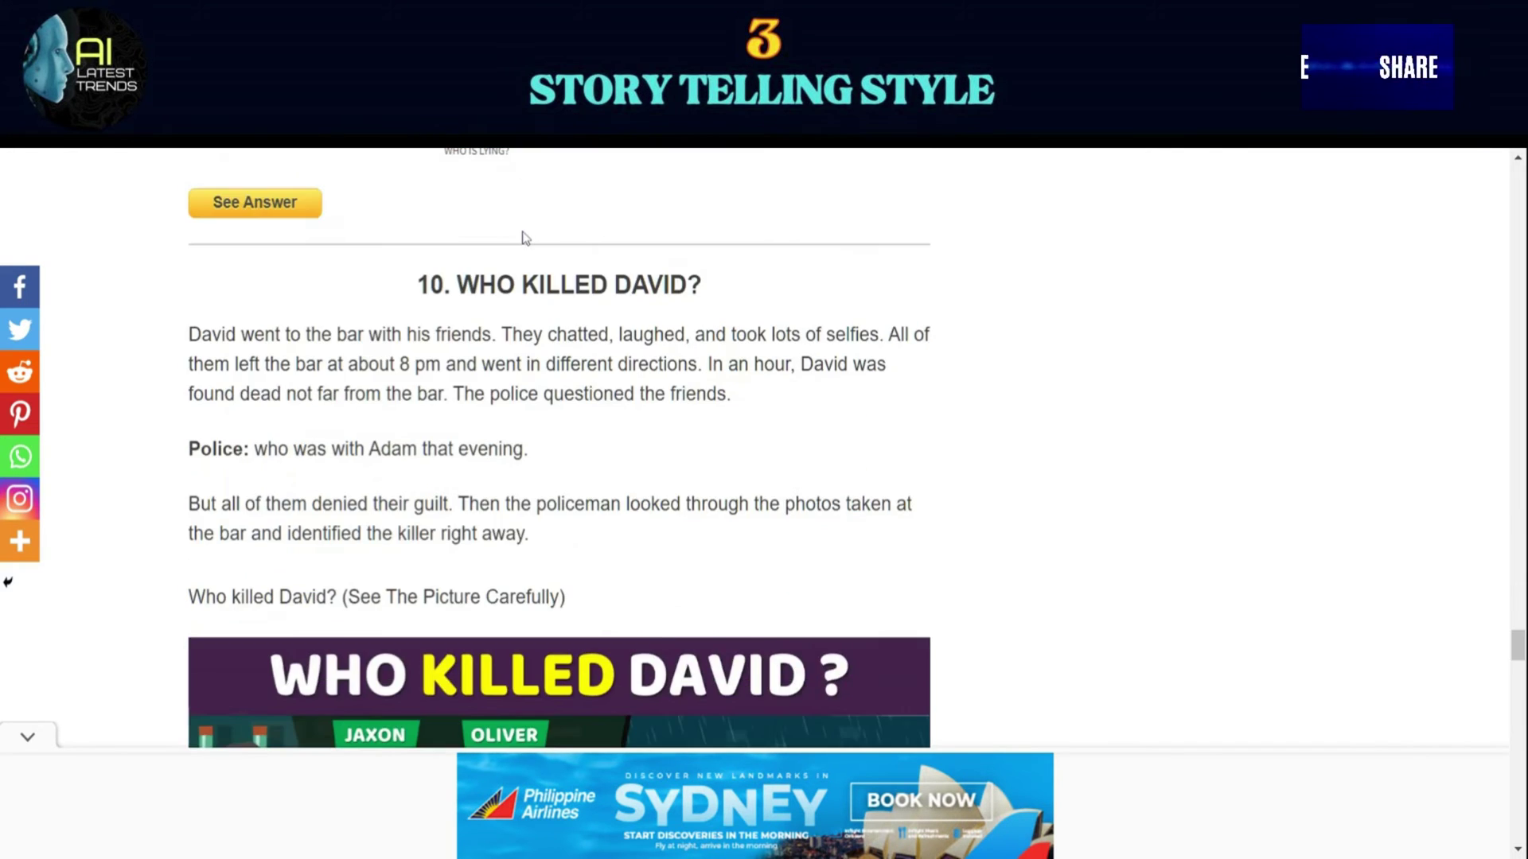
scroll(524, 237, down, 3)
scroll(524, 238, down, 6)
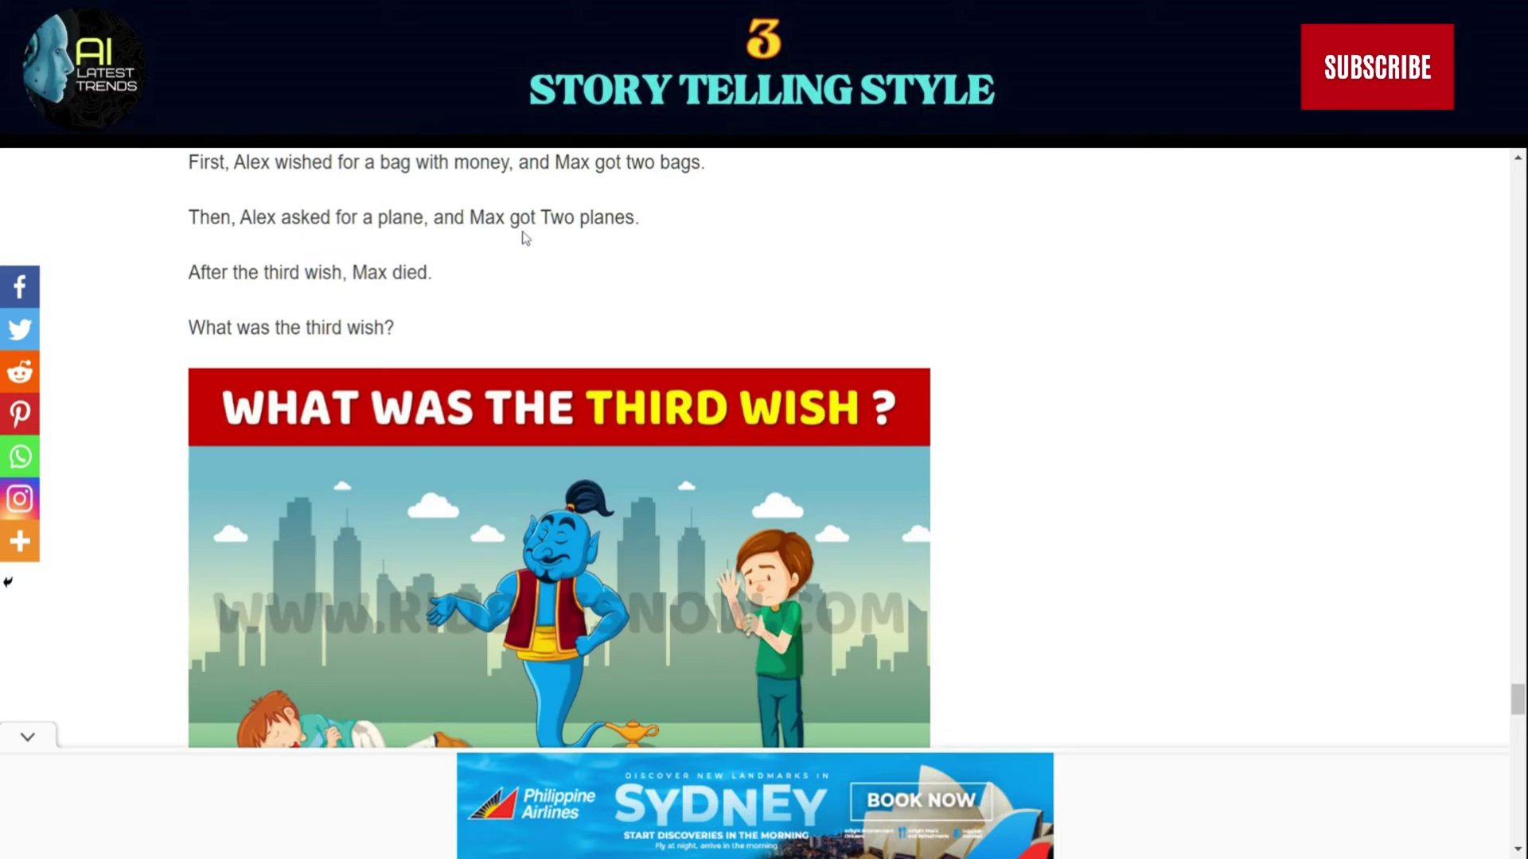
scroll(524, 237, down, 5)
scroll(522, 232, down, 5)
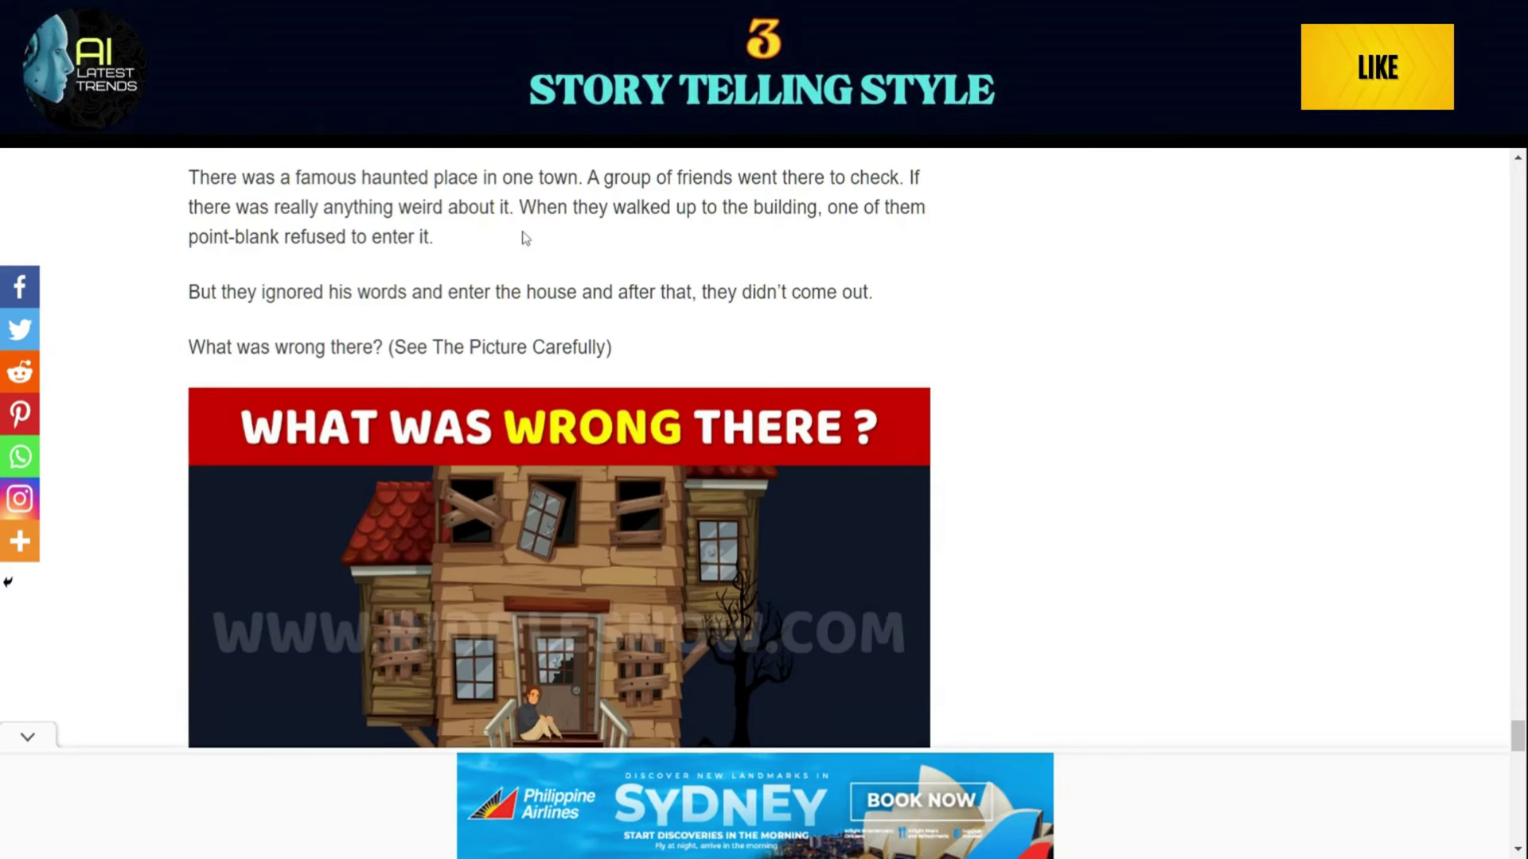
scroll(525, 237, down, 8)
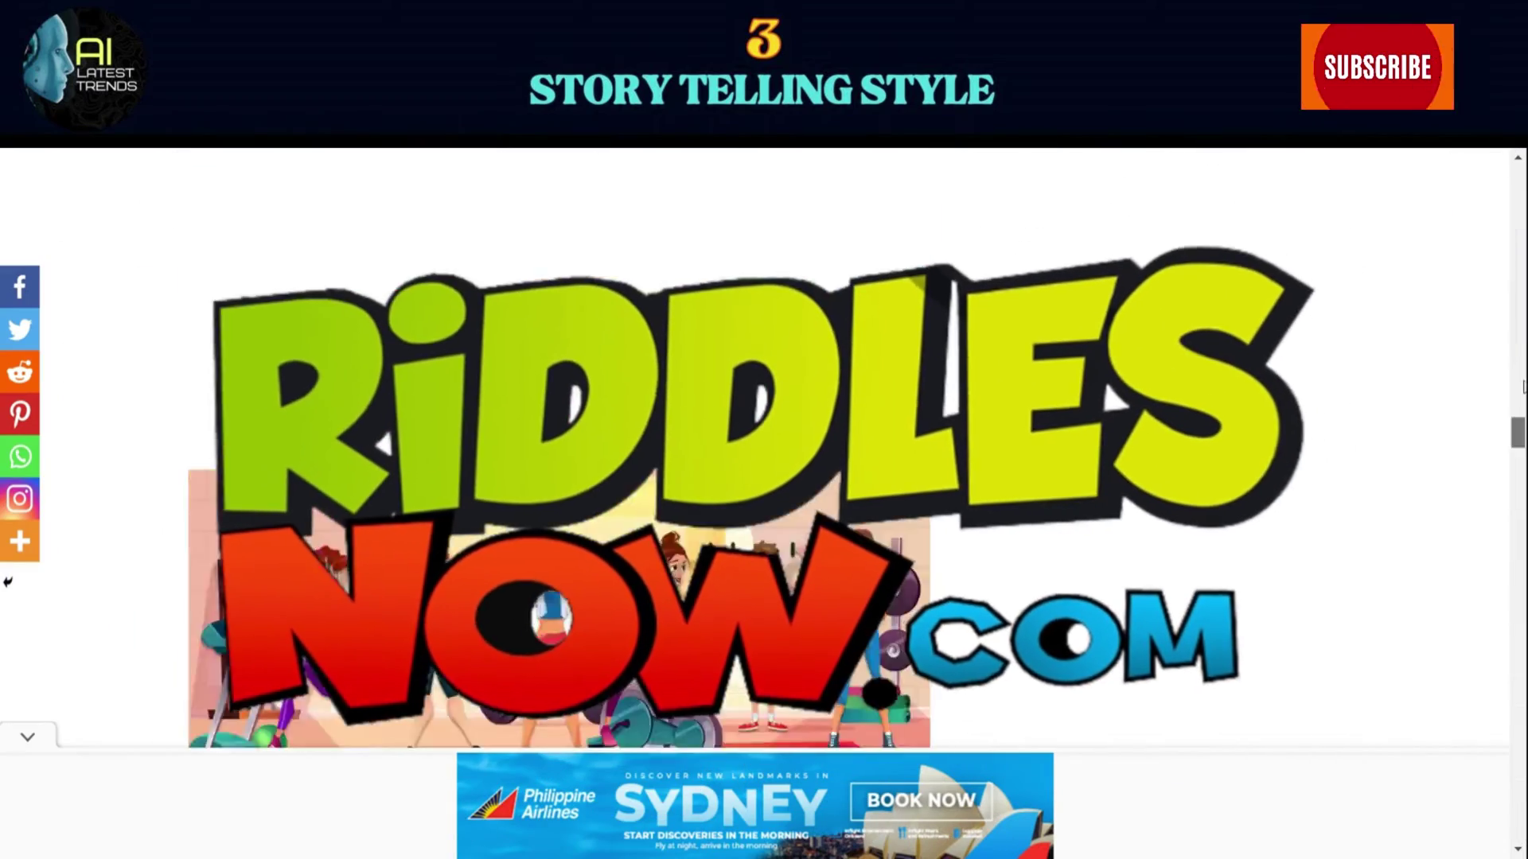
Copy riddle 1, "WHO IS LYING?", and its answer into the Google Docs document, and rename the student Jayden as Jake
scroll(557, 446, up, 1)
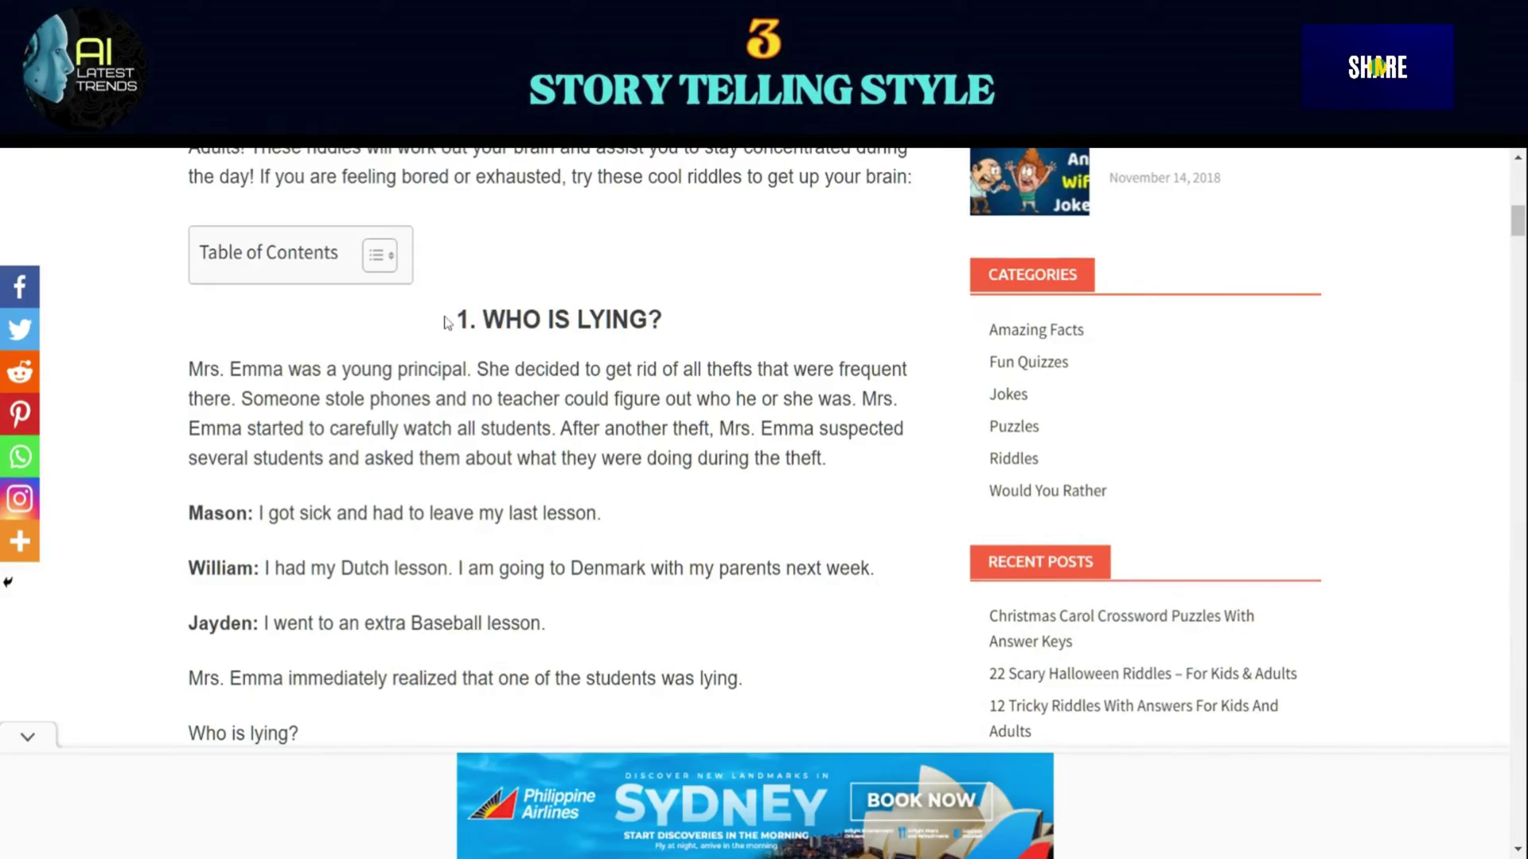
drag(455, 320, 462, 714)
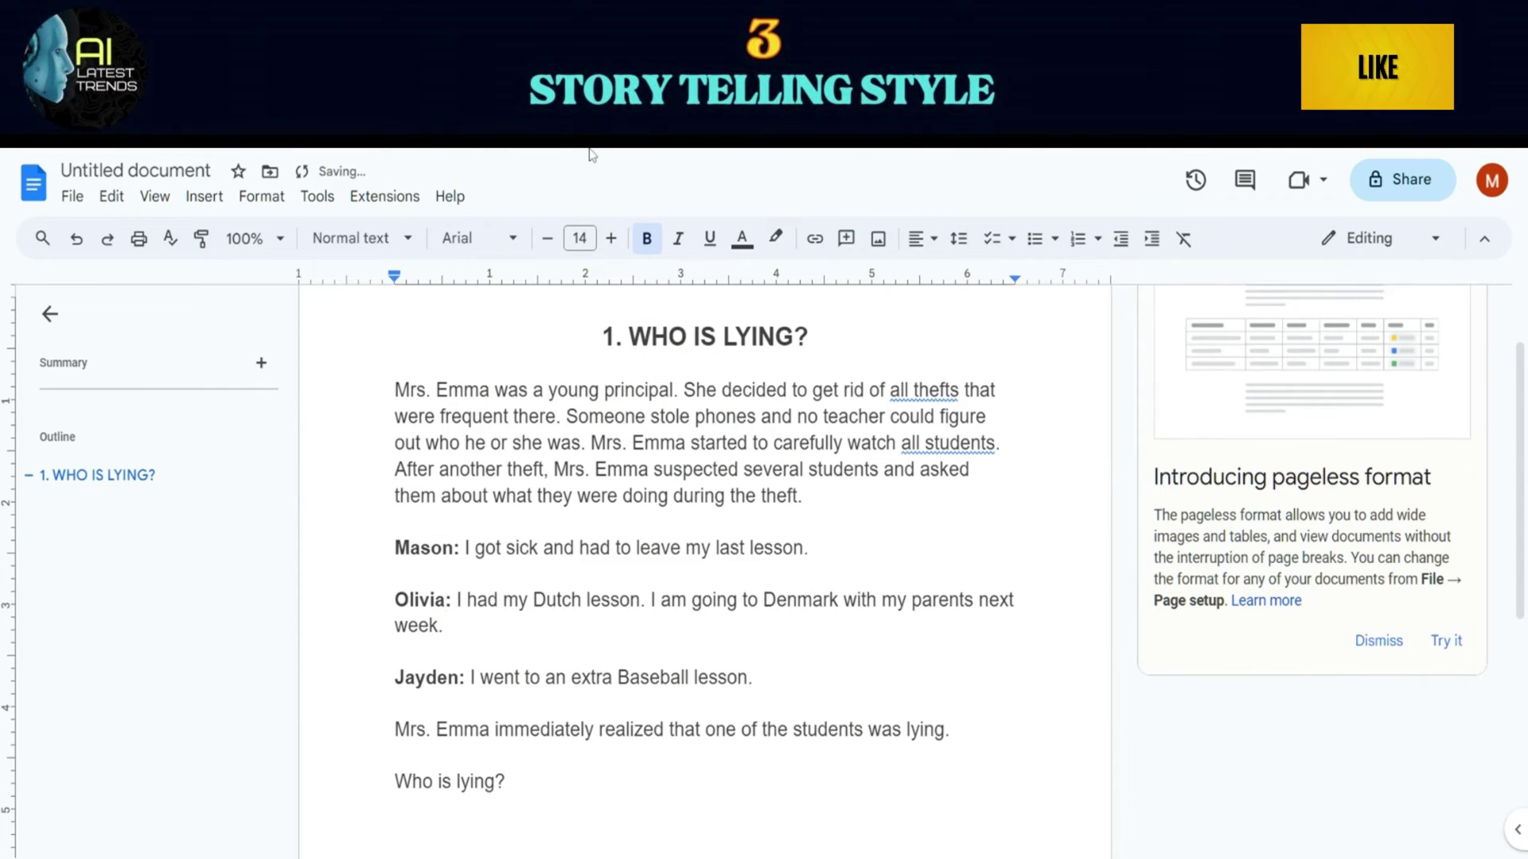
double_click(428, 677)
text(Jake)
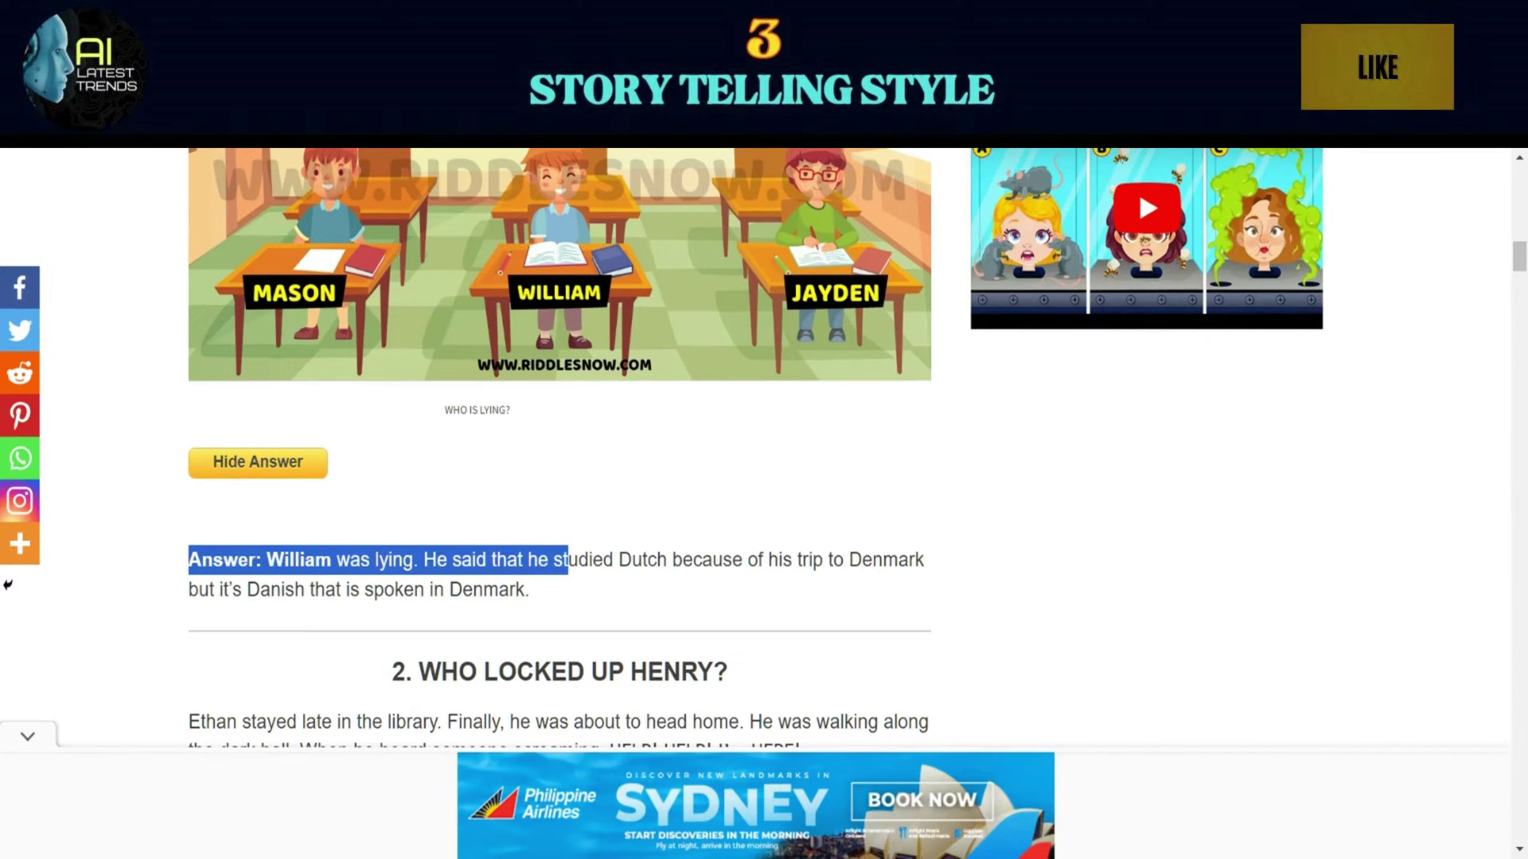
drag(568, 566, 573, 589)
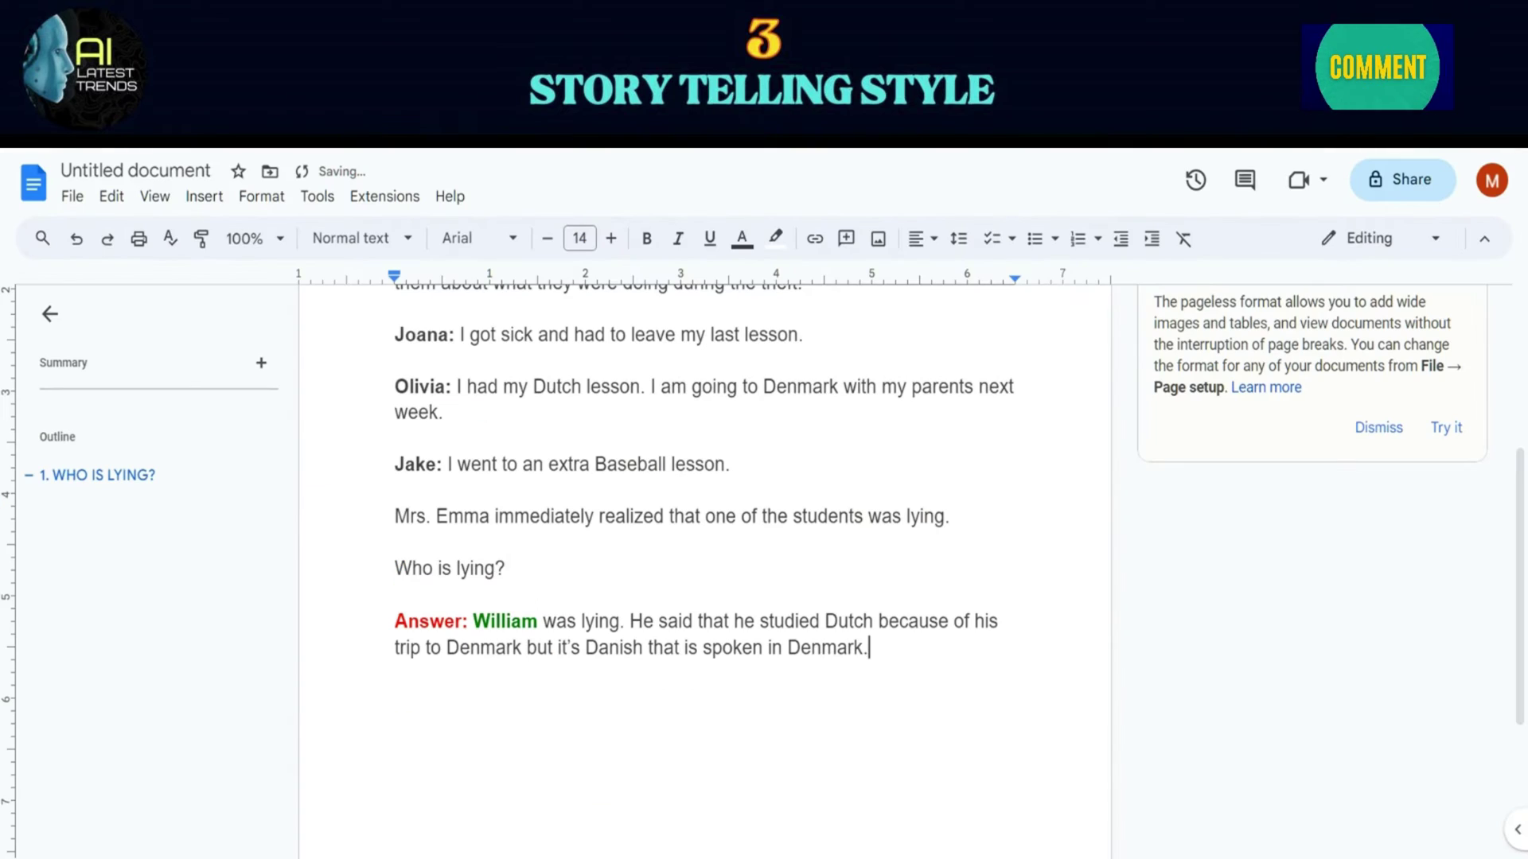
Rewrite Olivia's statement as "I had to borrow a book(atlas) from the library. I am going to the zoo with my parents next week."
drag(642, 386, 452, 387)
text(ia: I had to borrow )
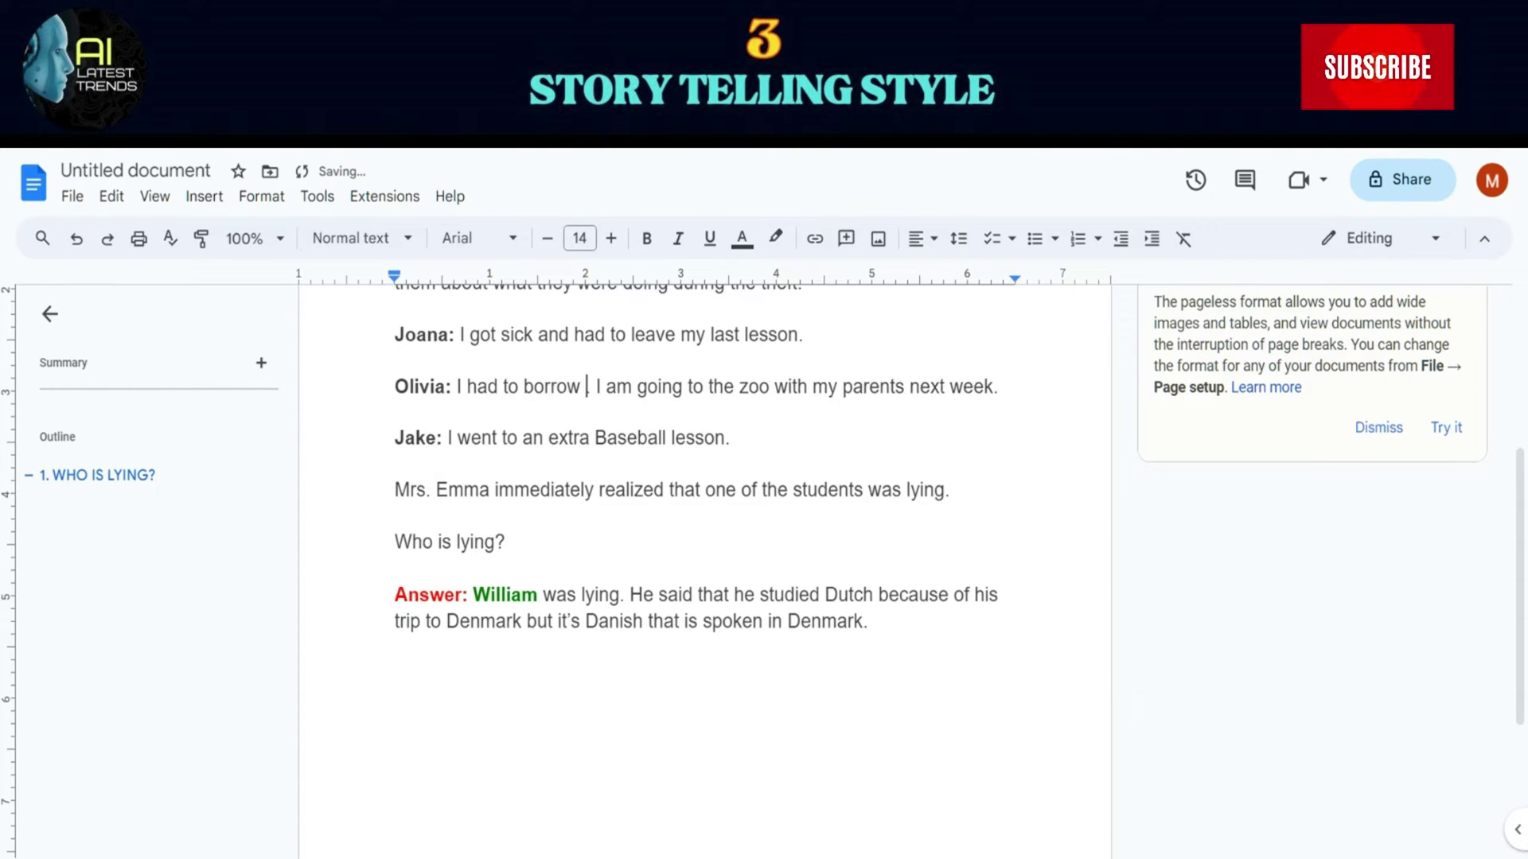
text(a book from the library.)
click(641, 386)
text((atlas))
Reword the answer to name Oliva: "She said that she borrowed a book from the library because of his trip to the zoo", replacing the Danish explanation
double_click(505, 621)
text(Oliva)
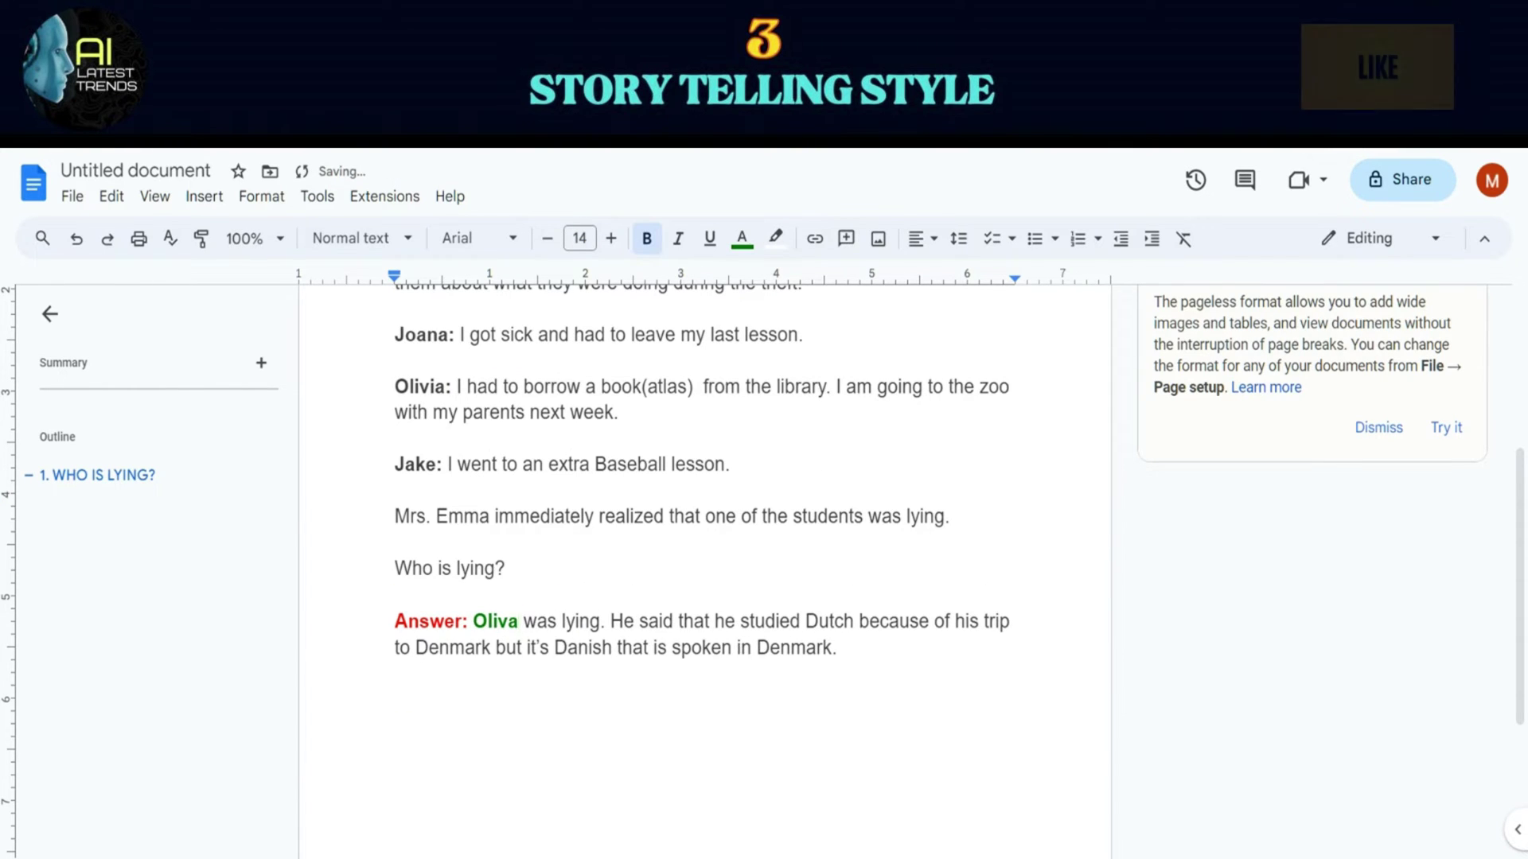
text(h)
drag(724, 622, 868, 621)
text(she borrowed a book from the library because of his )
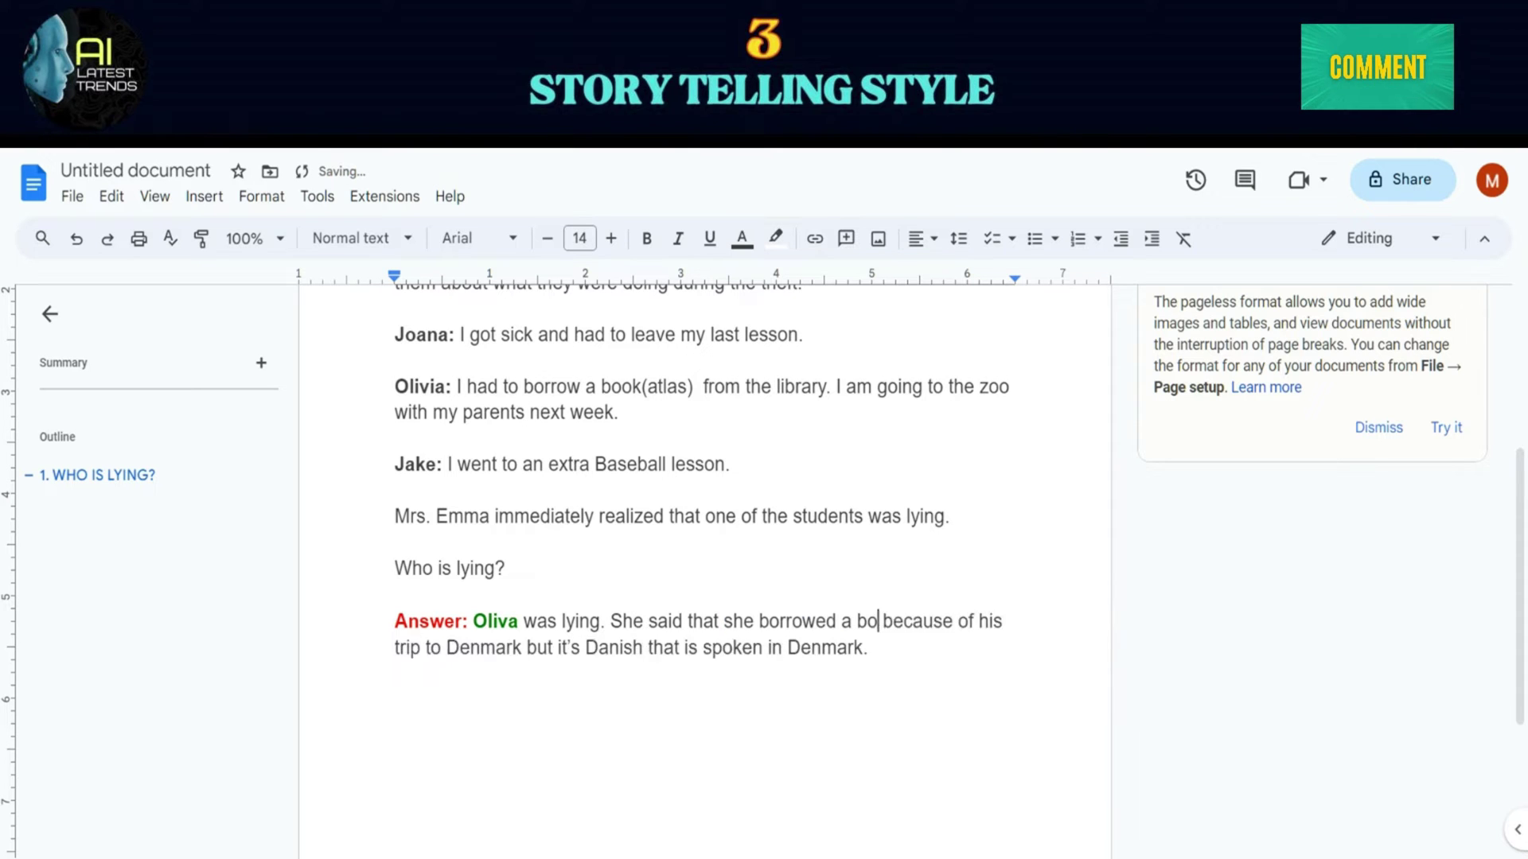
text(trip to the zoo)
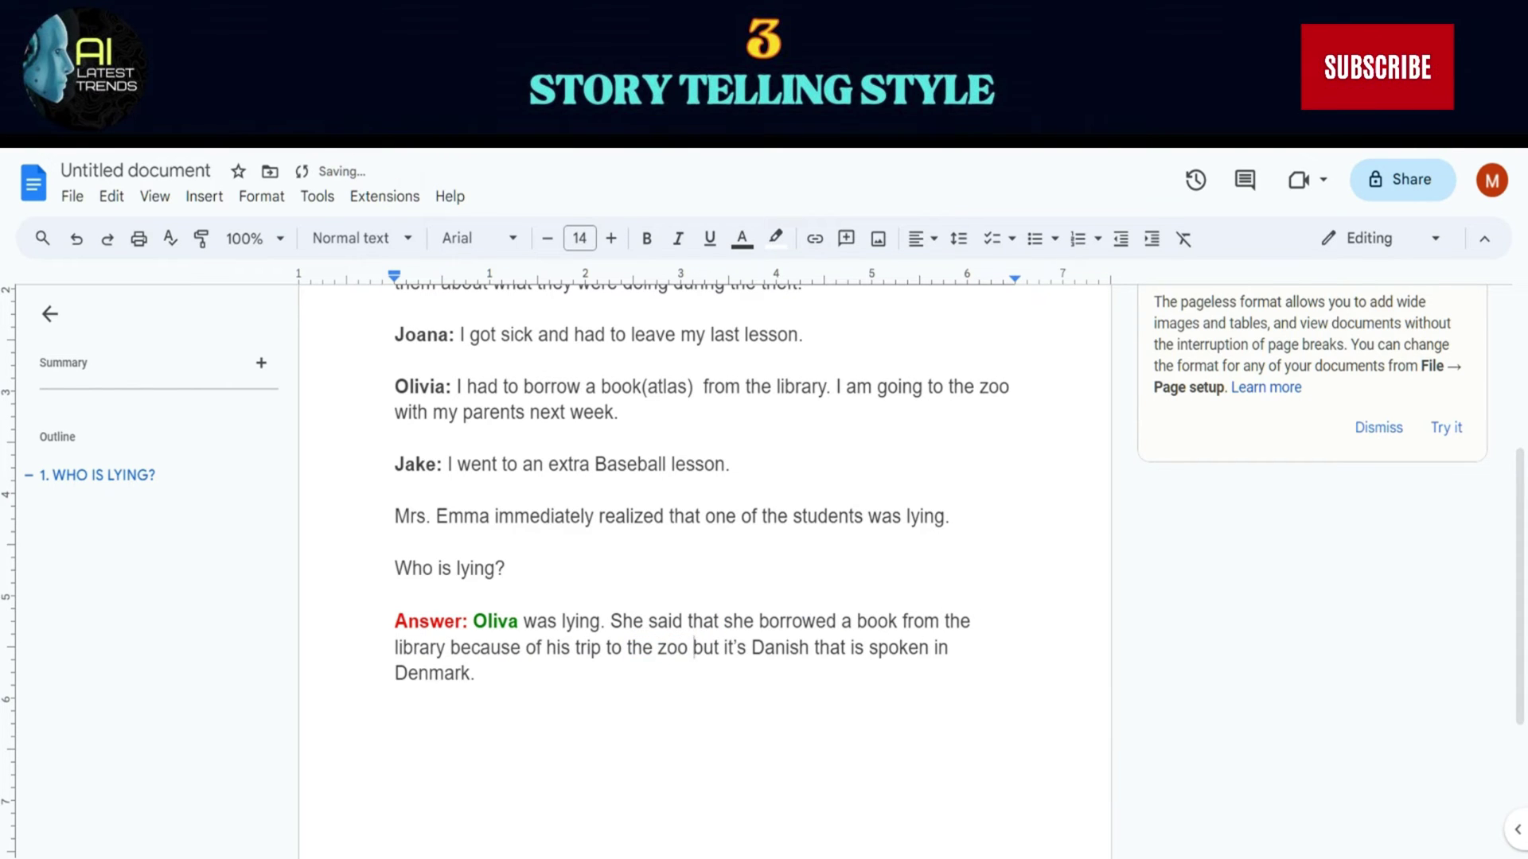
drag(723, 647, 477, 674)
text(the b)
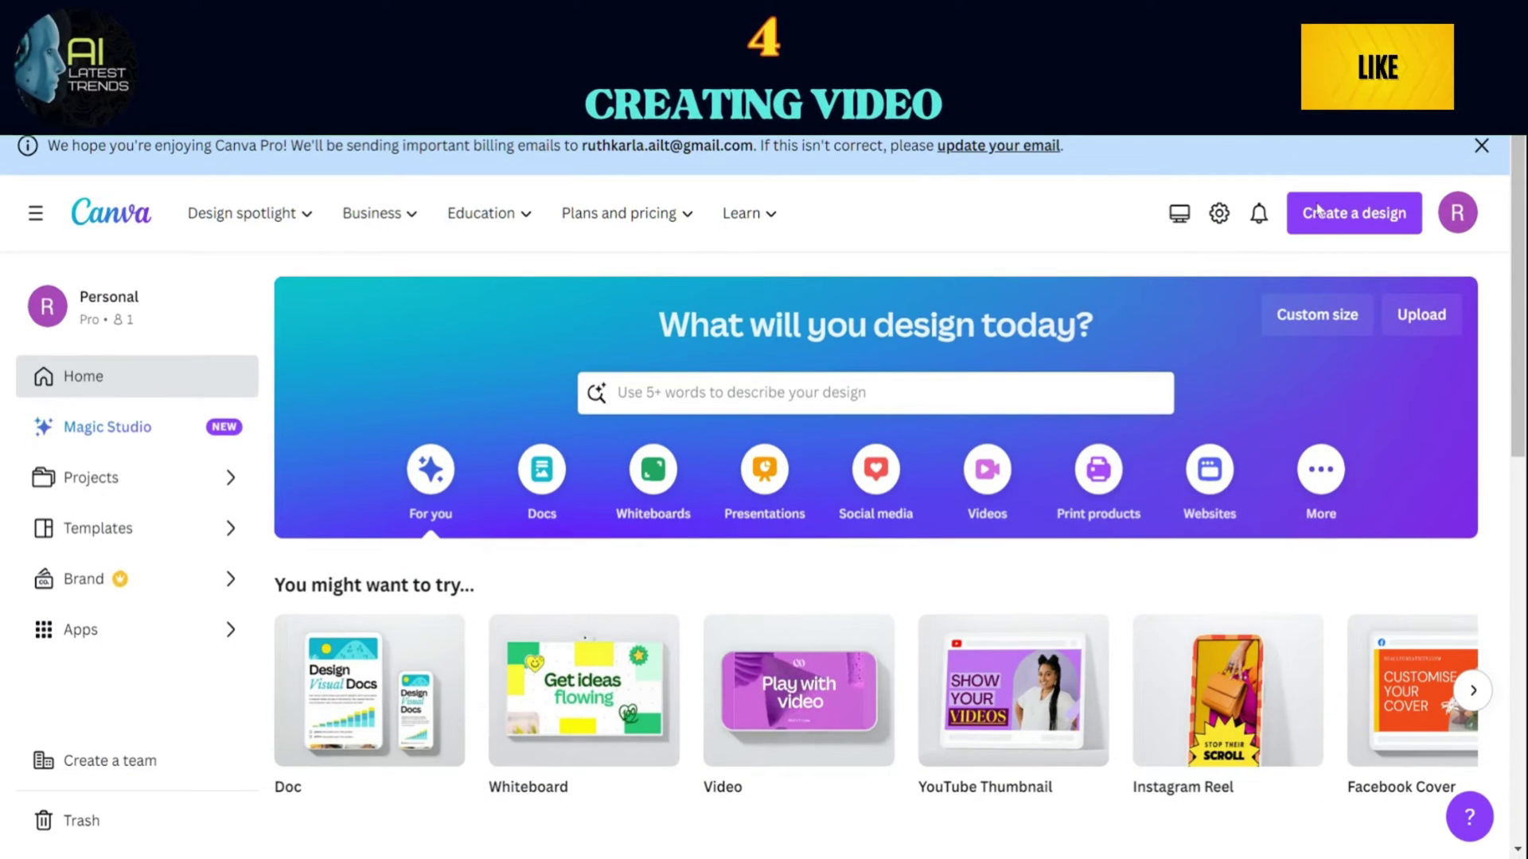
Switch to Canva, create a 1920 × 1080 px video design and search the elements for "principal"
click(1345, 208)
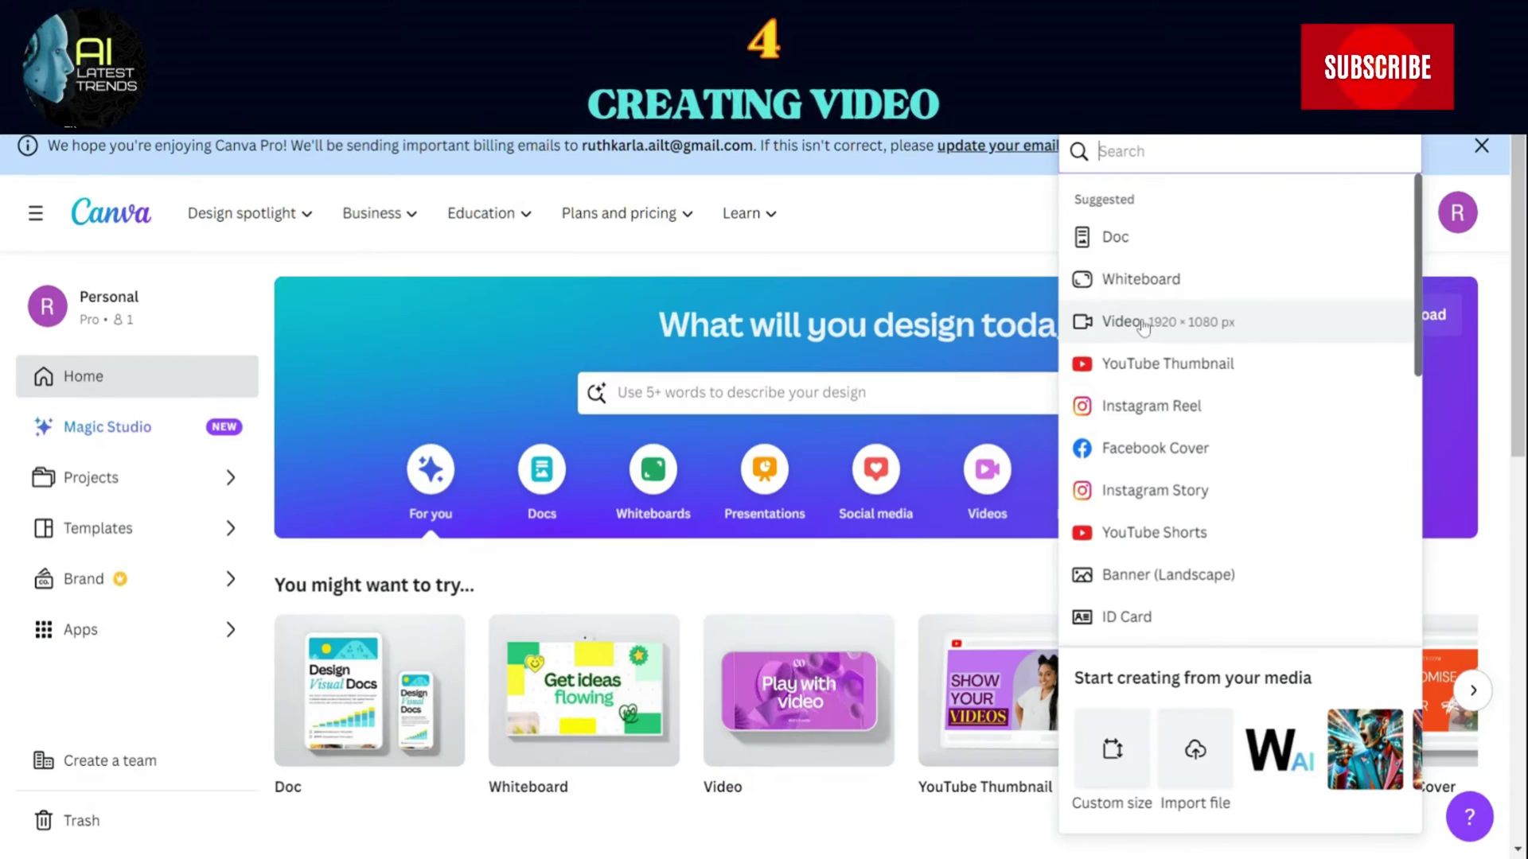
click(1122, 321)
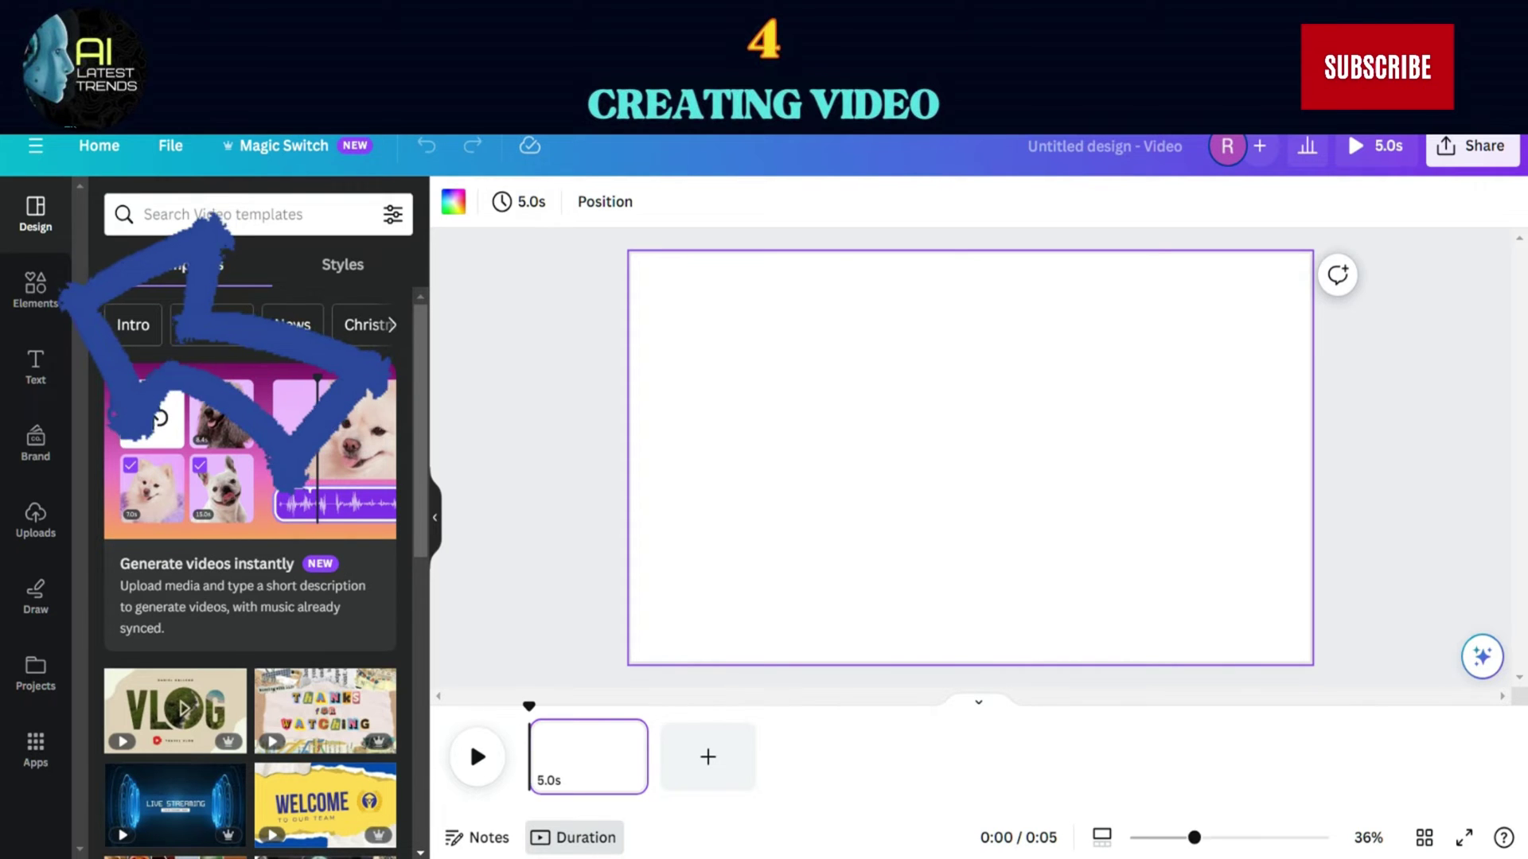
click(35, 289)
text(principal)
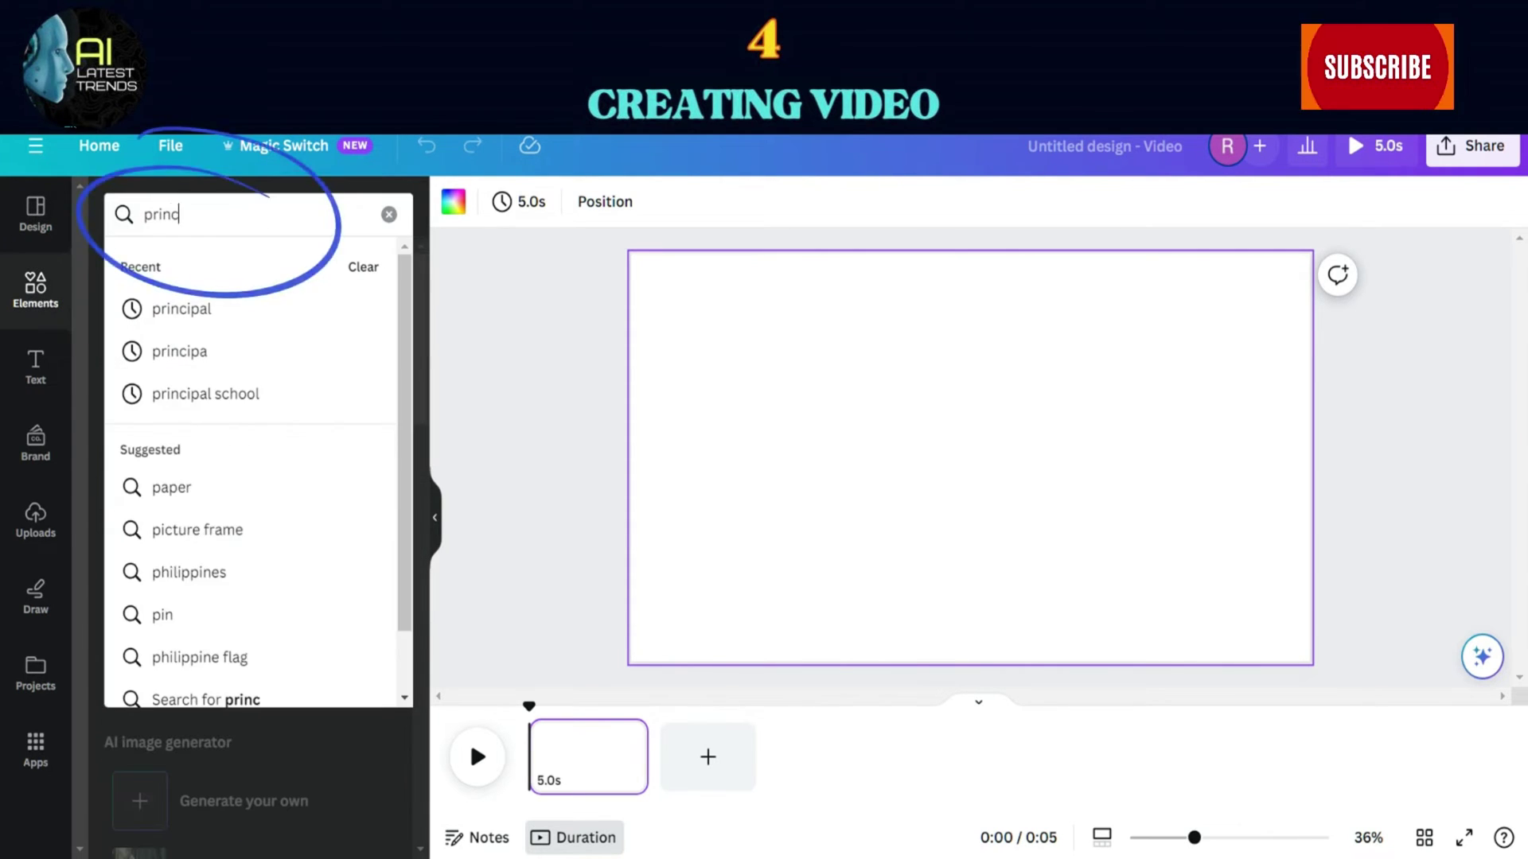
key(Return)
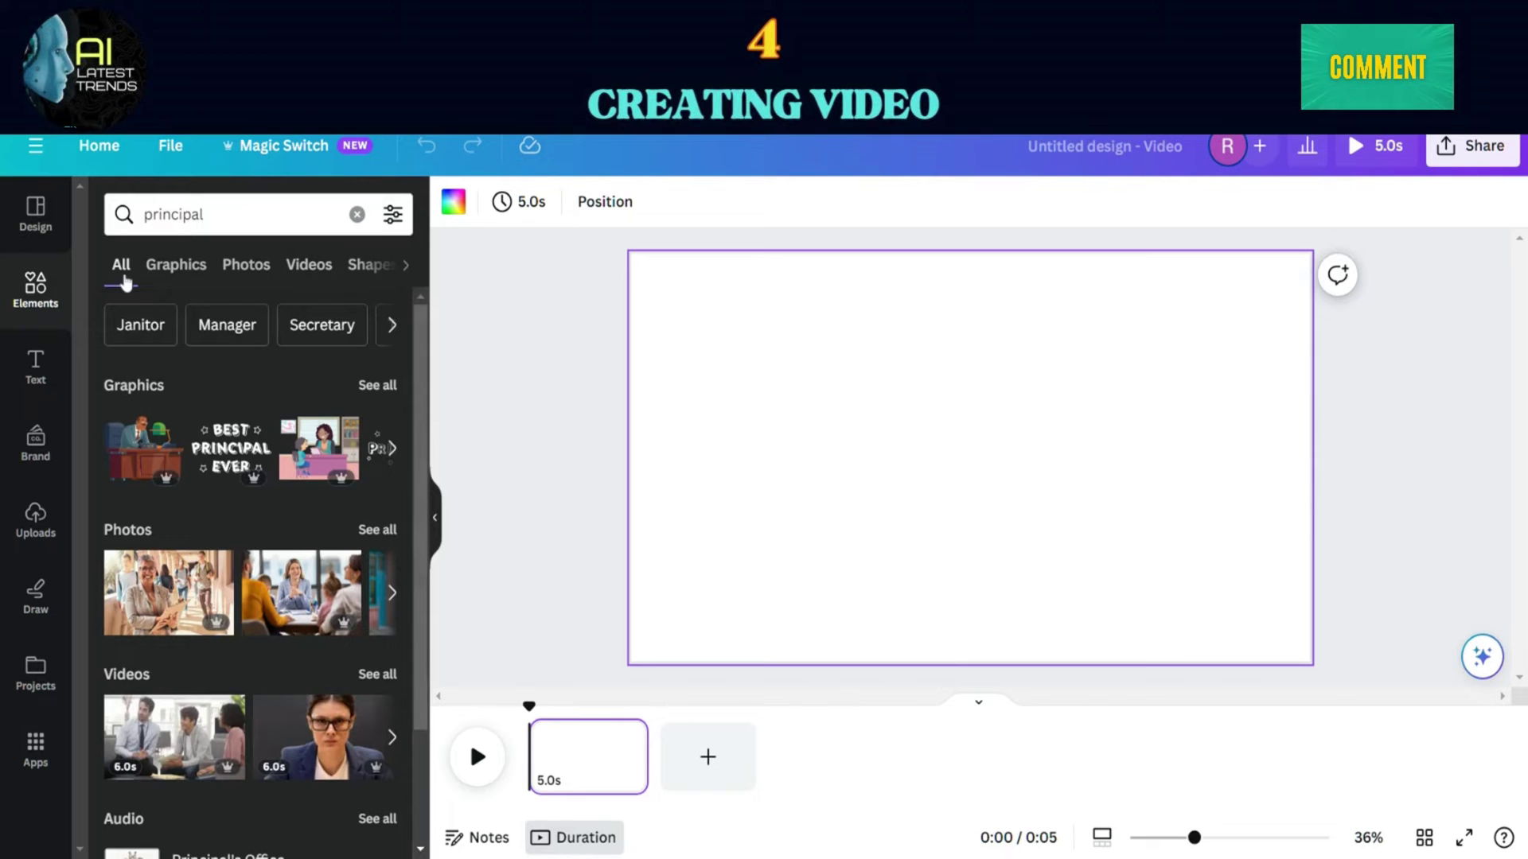
Add the standing woman graphic with the blue top and mustard skirt, and resize and place it left of the page centre
click(176, 264)
scroll(272, 503, down, 2)
scroll(272, 503, down, 5)
scroll(333, 629, up, 3)
click(250, 637)
drag(839, 538, 934, 622)
drag(832, 510, 828, 462)
Search the graphics for "hallway" and add the school hallway picture with blue lockers and a blue floor
double_click(175, 215)
text(hal)
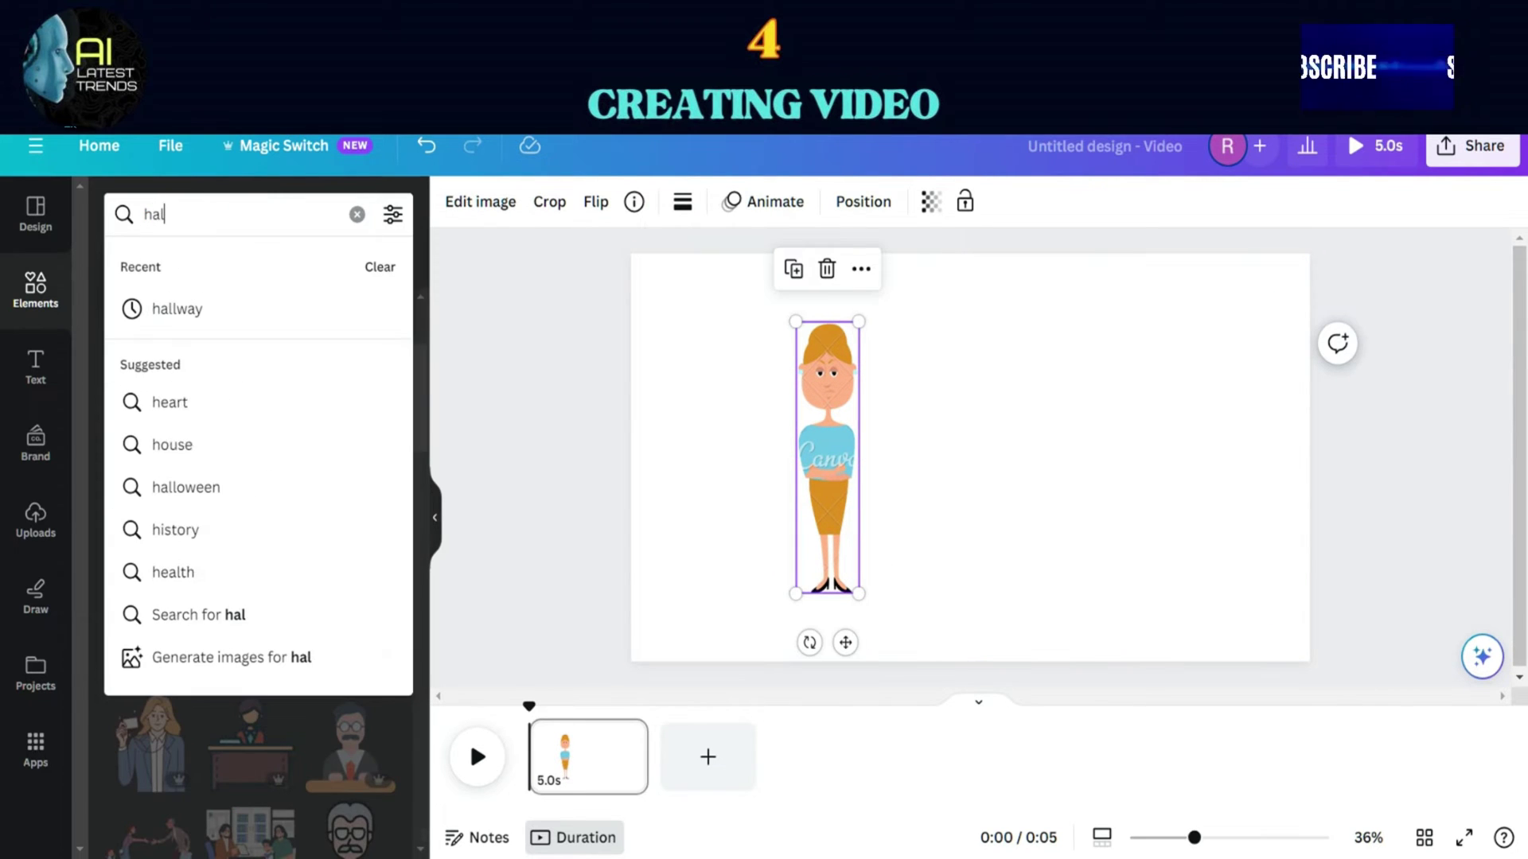
text(lway)
key(Return)
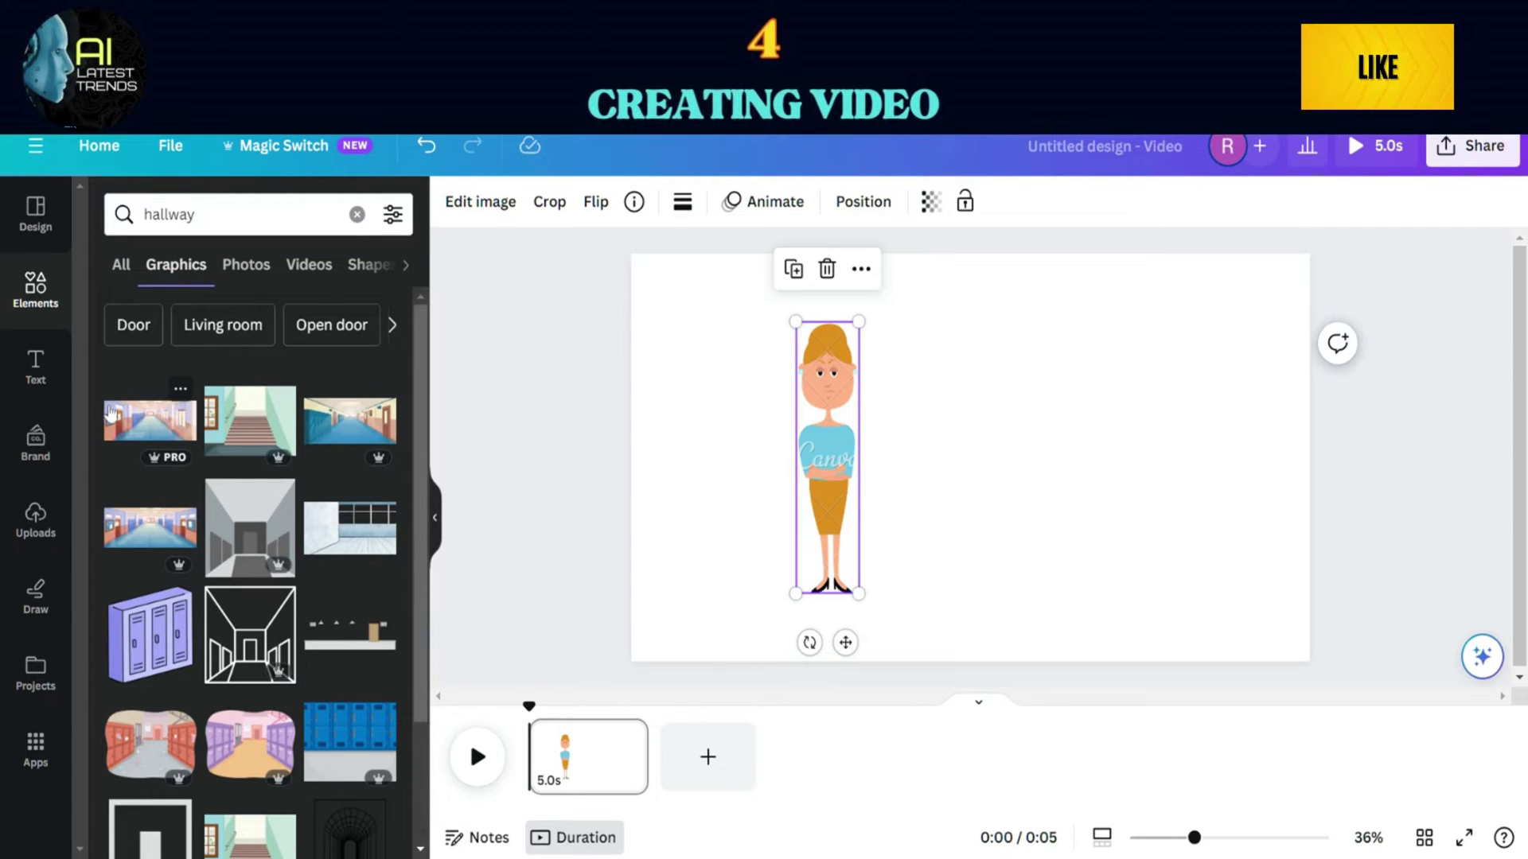
click(348, 421)
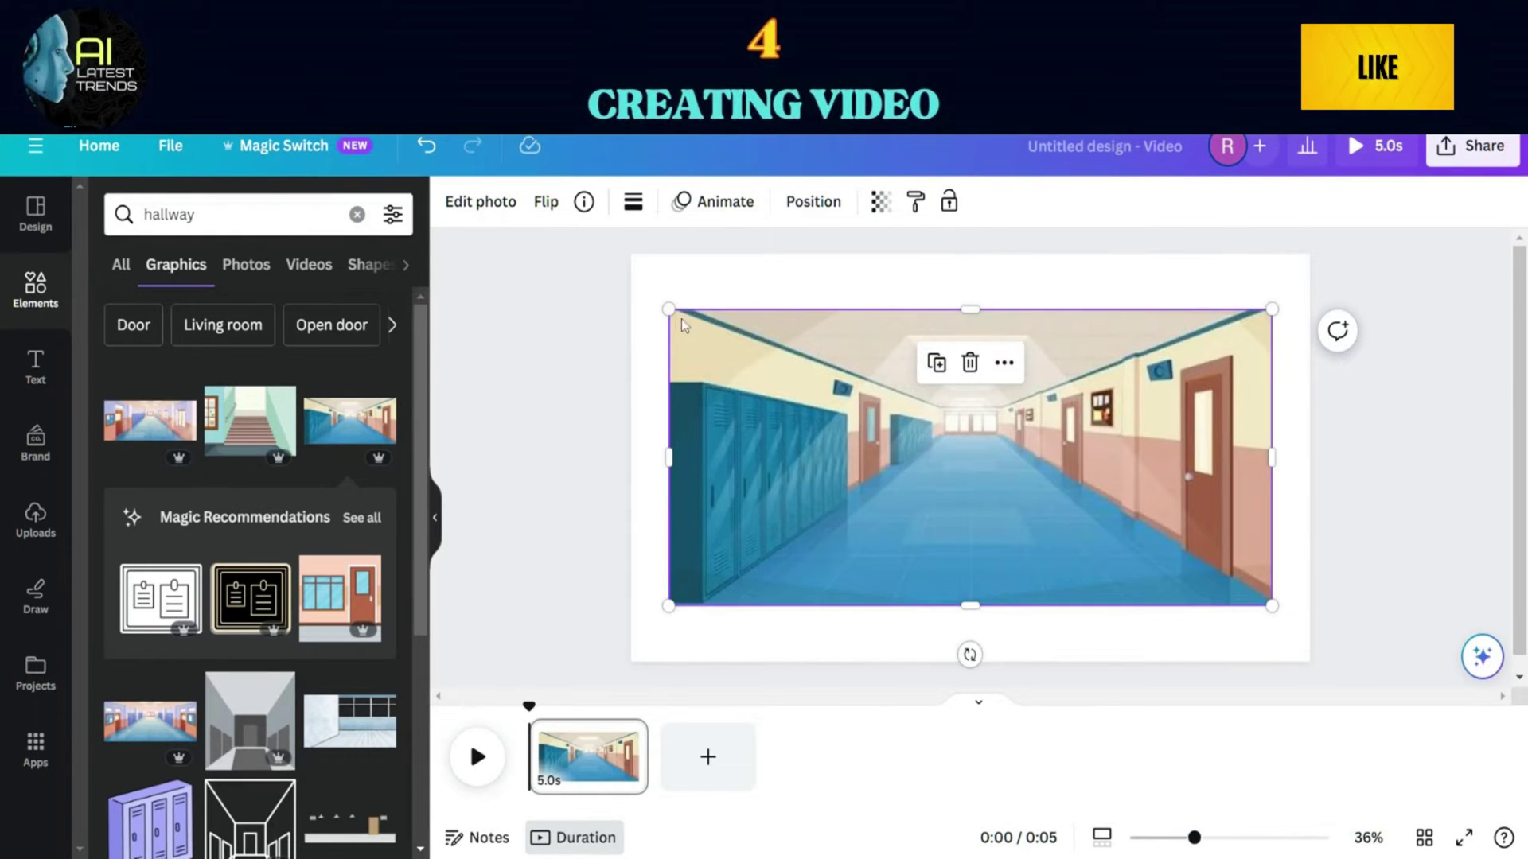
Shrink the hallway picture to uncover the woman, and bring her one layer forward in front of it
drag(667, 307, 842, 392)
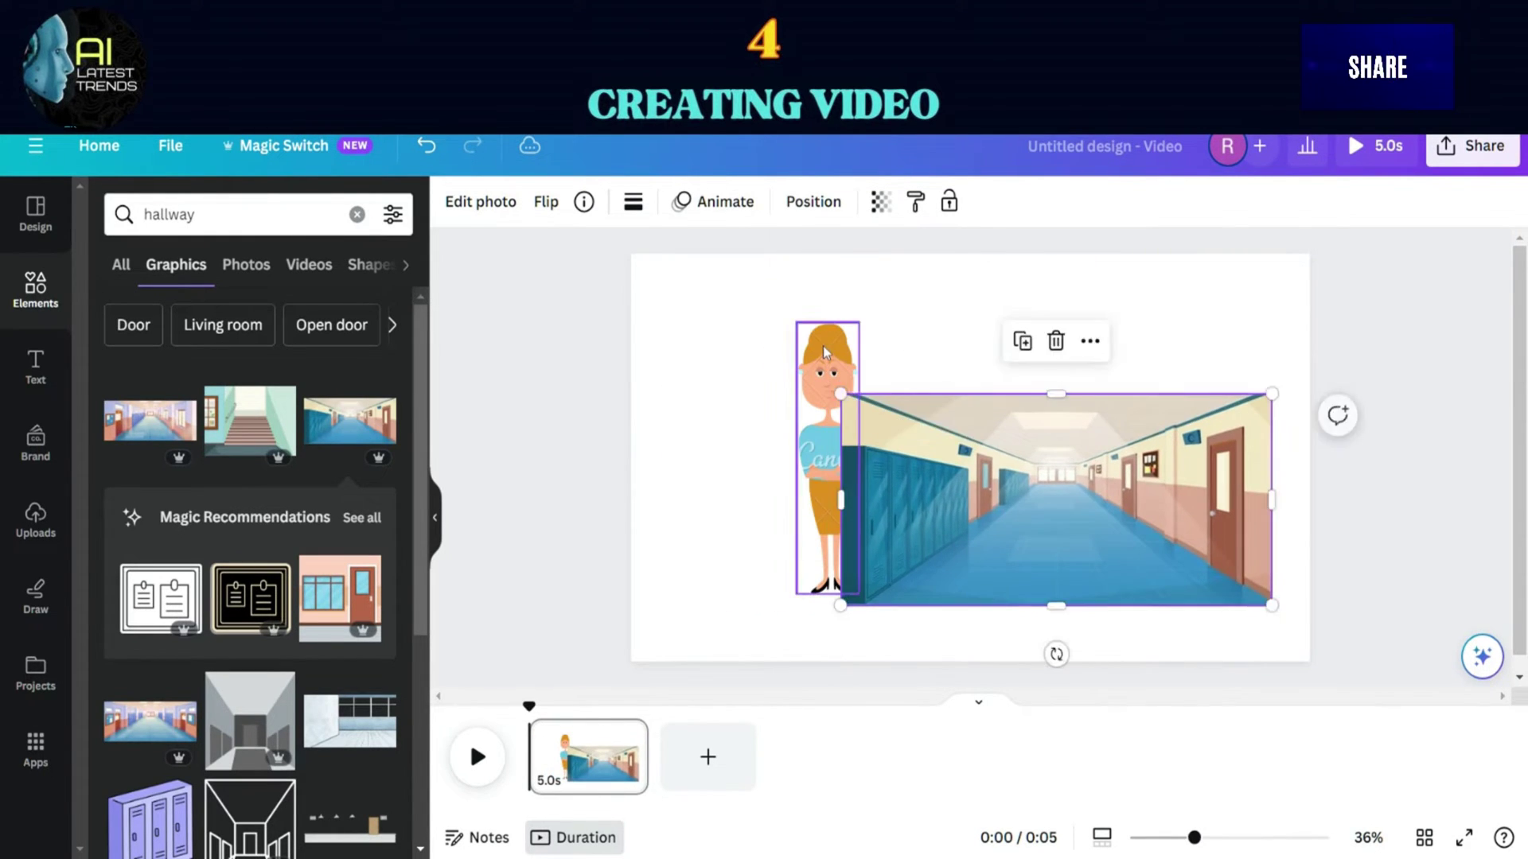
right_click(828, 354)
mouse_move(949, 560)
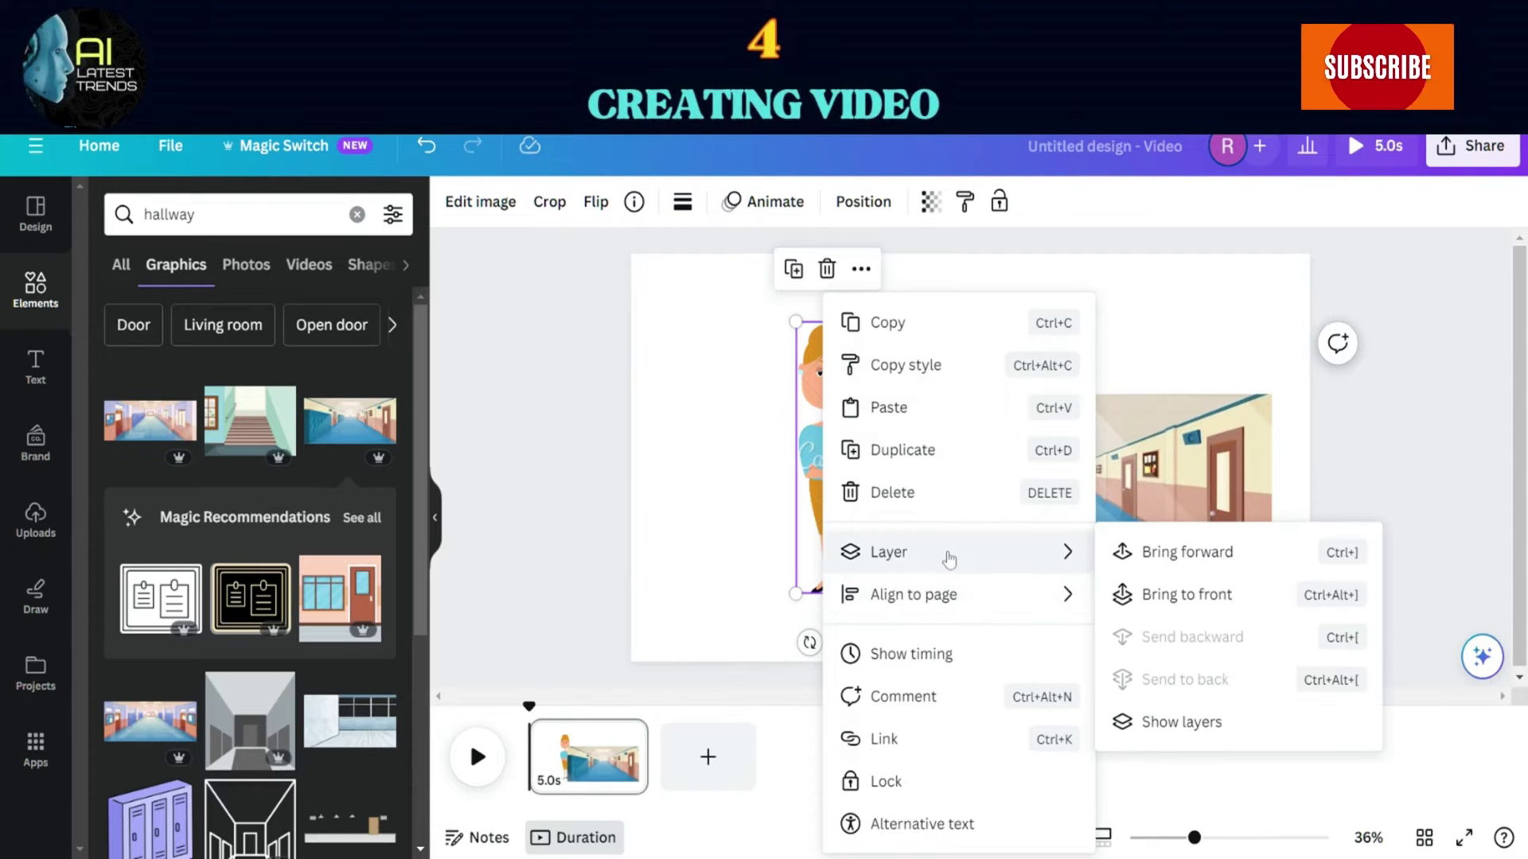
click(1221, 555)
Enlarge the hallway picture to fill the whole page behind the woman, and duplicate the page to make three
click(914, 442)
drag(842, 392, 639, 296)
drag(955, 424, 947, 381)
drag(1264, 565, 1497, 757)
drag(1098, 579, 953, 579)
click(602, 758)
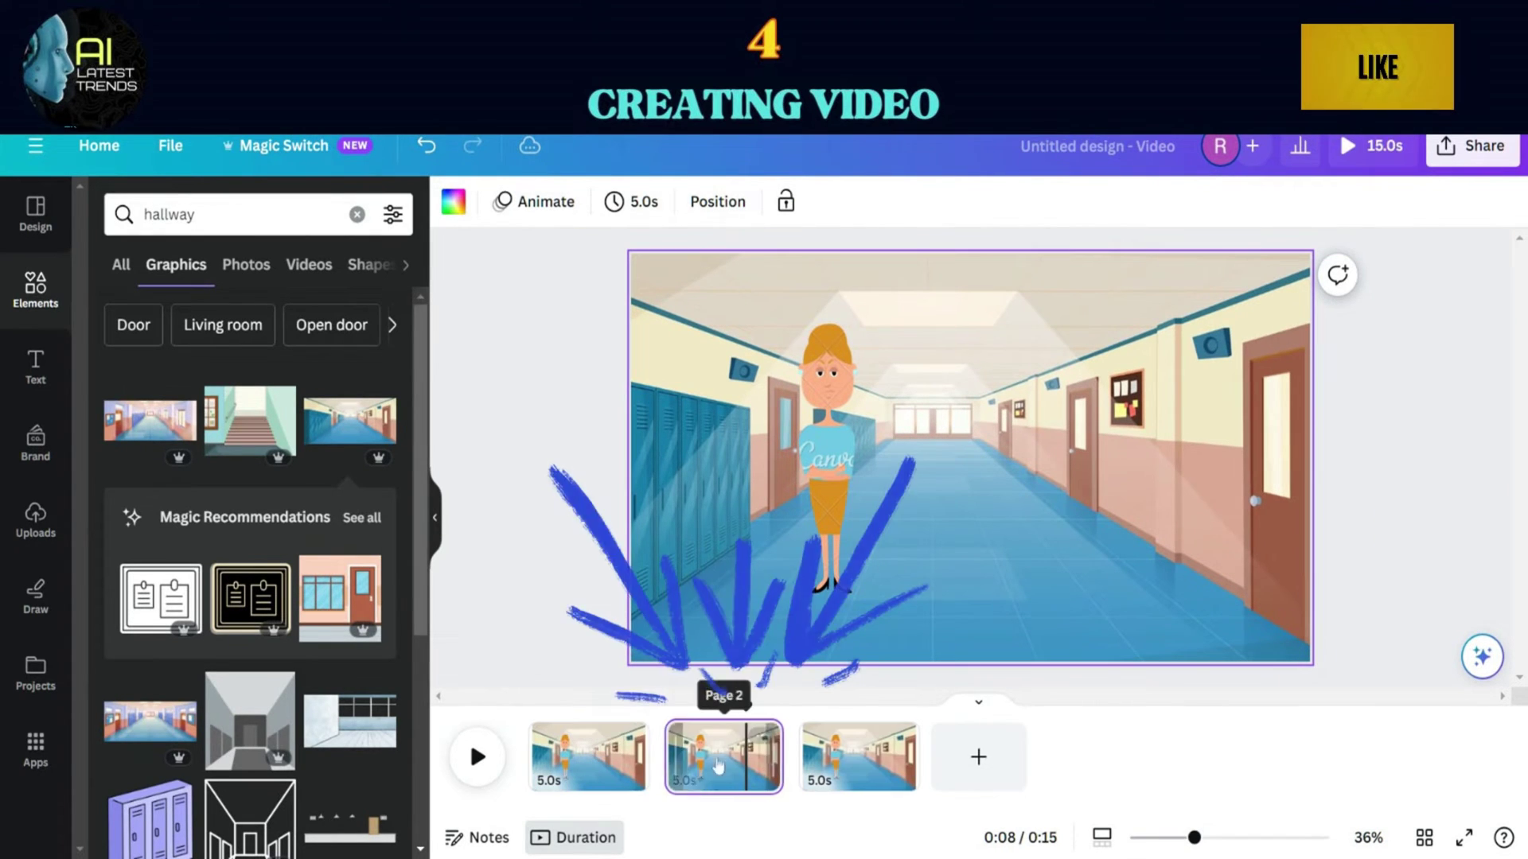
On the first page, shrink the woman to a distant figure and place her beside the far lockers and door
click(562, 760)
click(828, 445)
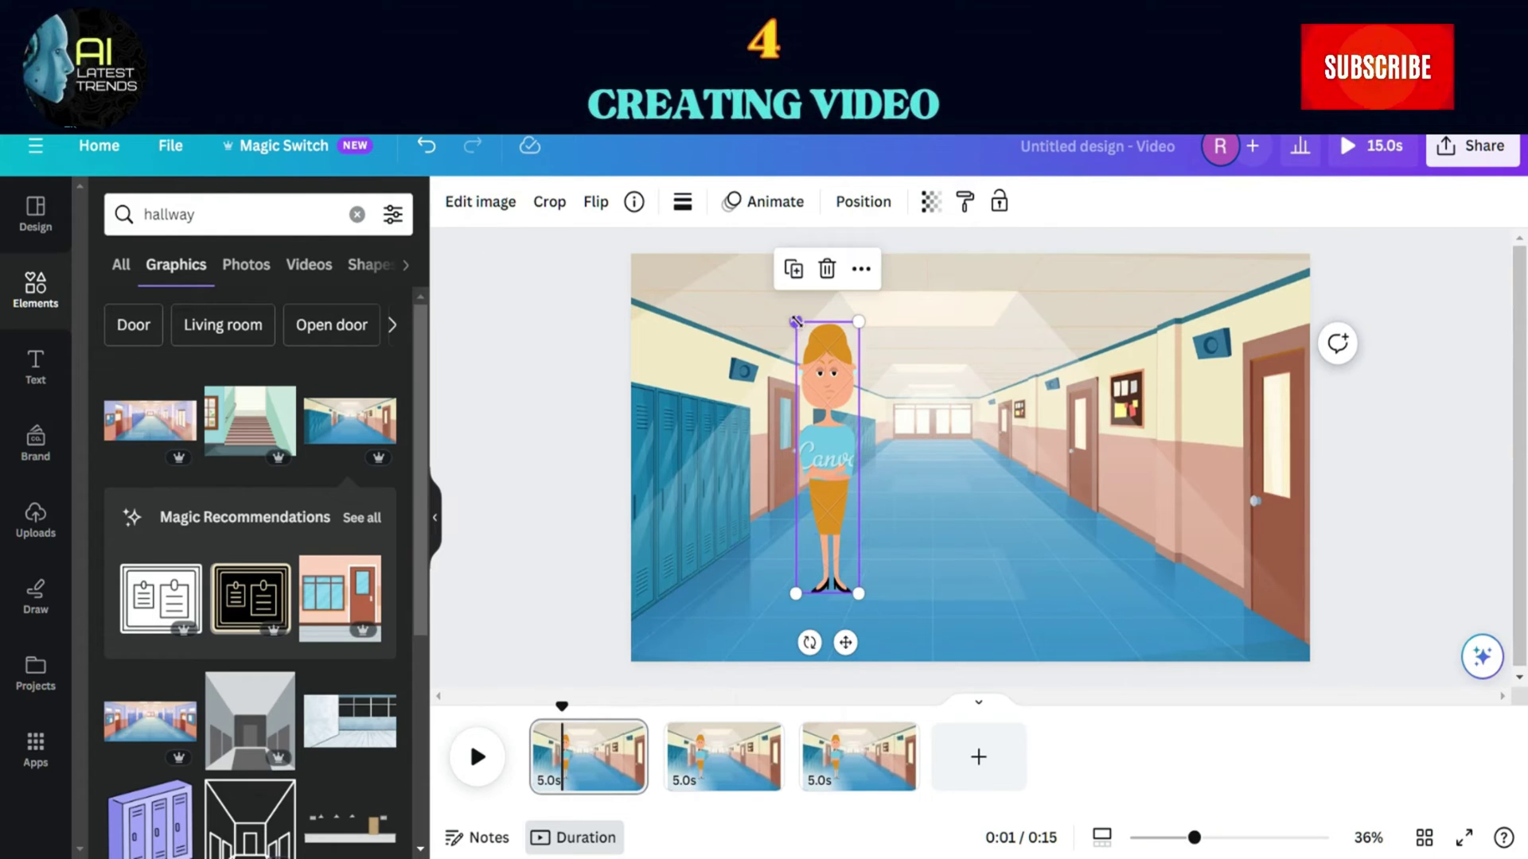
drag(858, 321, 860, 406)
drag(838, 493, 878, 418)
drag(858, 493, 865, 460)
drag(865, 325, 875, 364)
Apply the Drift element animation to the small woman on the first page
click(763, 202)
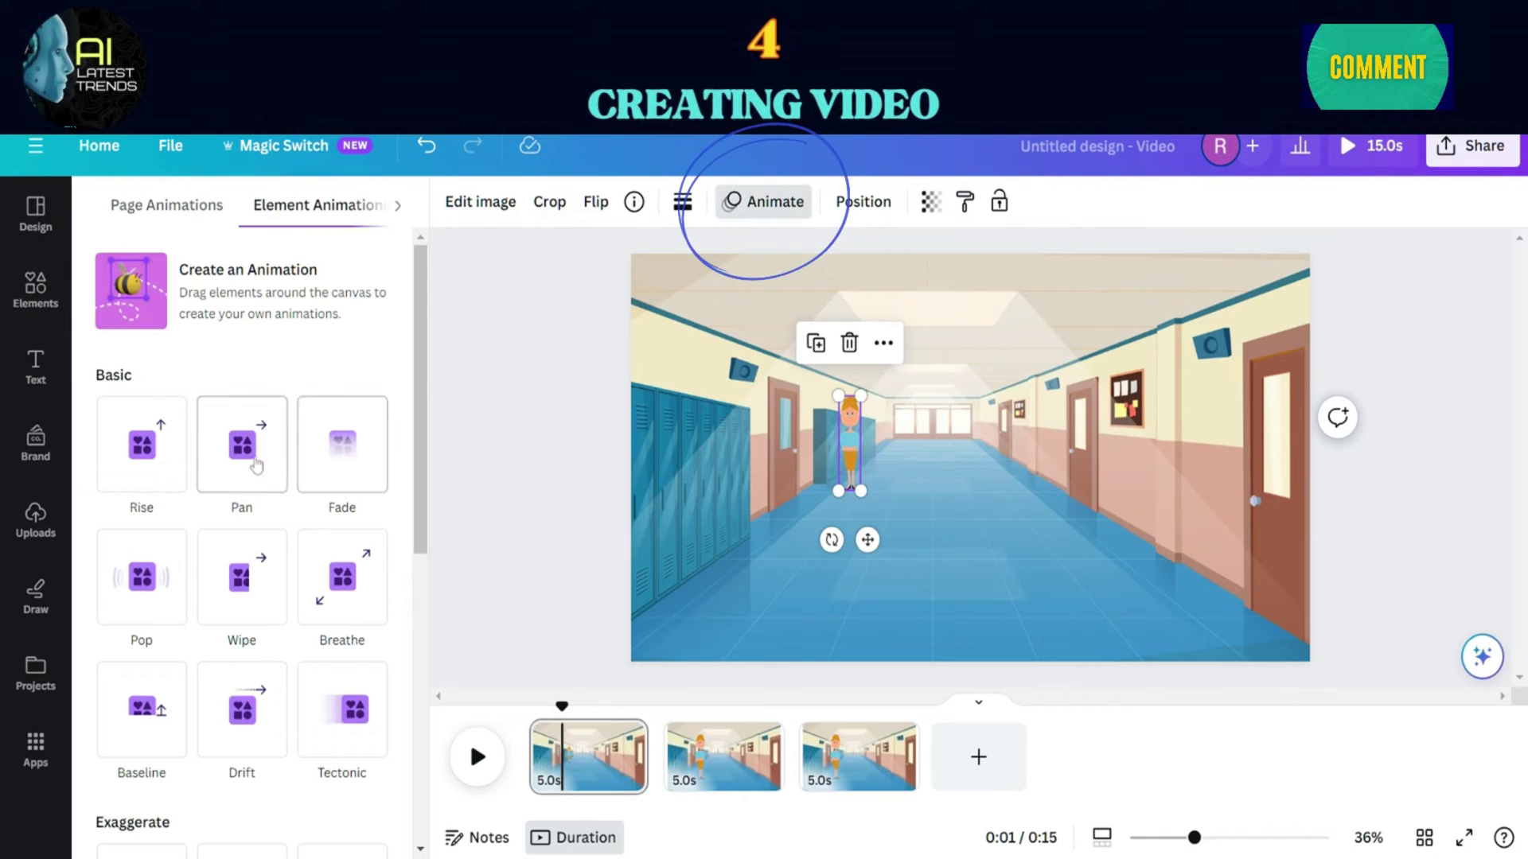
scroll(256, 466, down, 2)
click(259, 637)
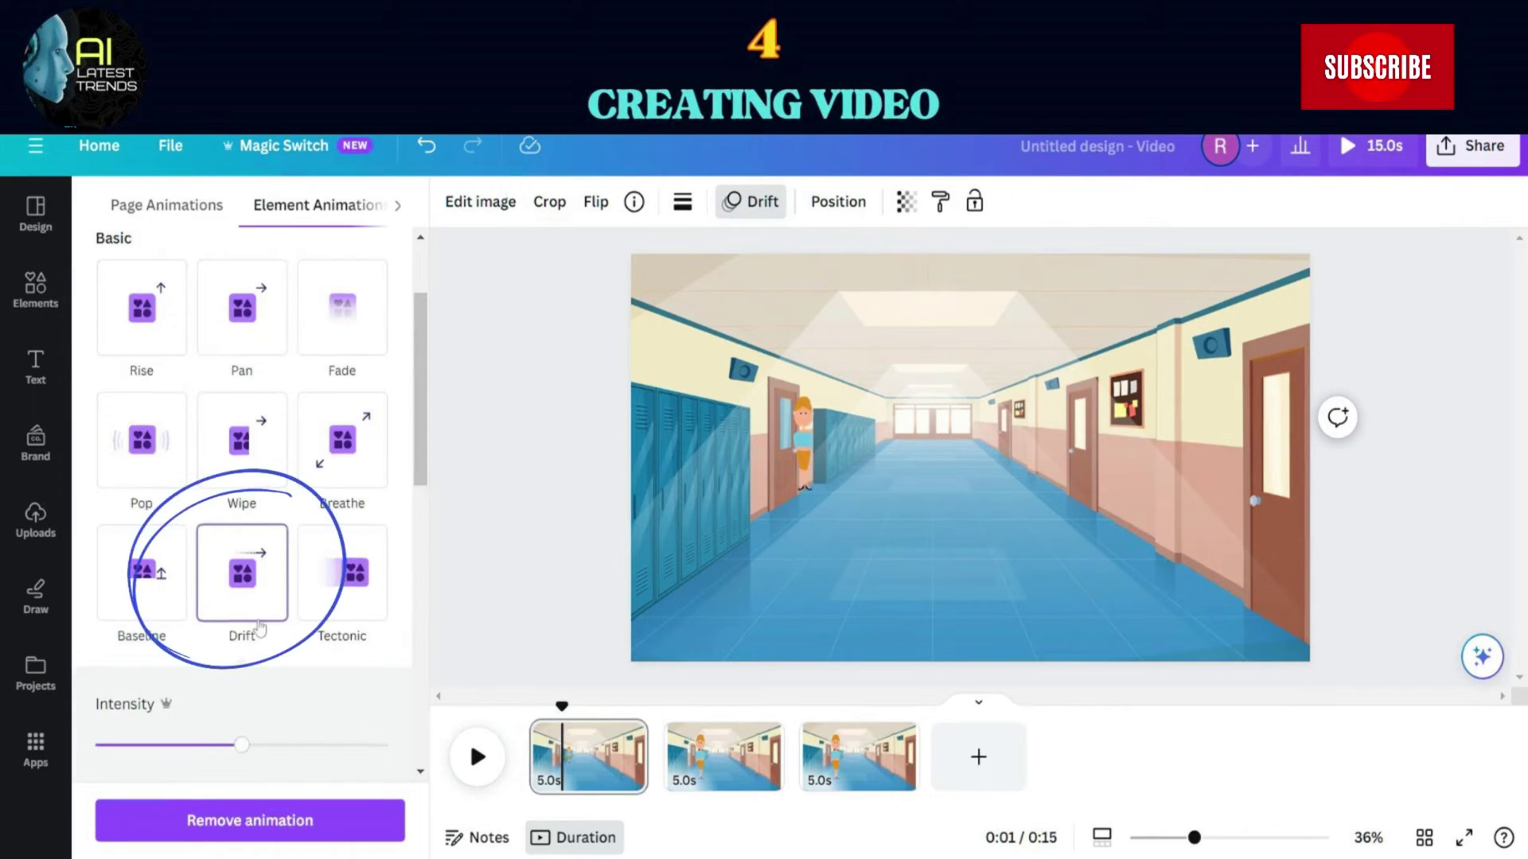
On the second page, shrink the woman slightly and place her beside the doors across the hallway from the lockers
scroll(256, 629, down, 2)
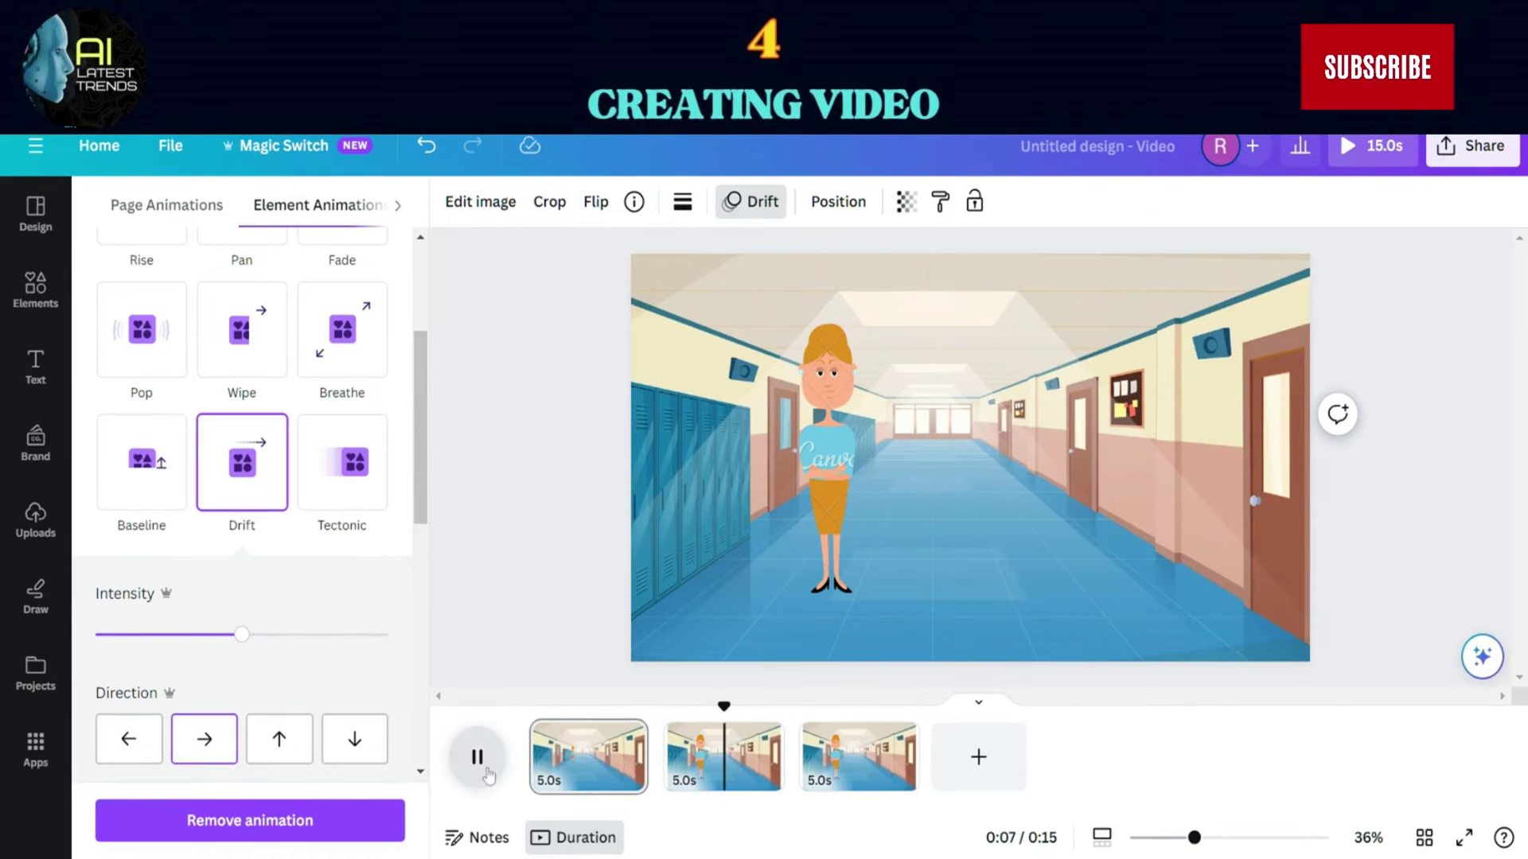
click(868, 541)
click(836, 465)
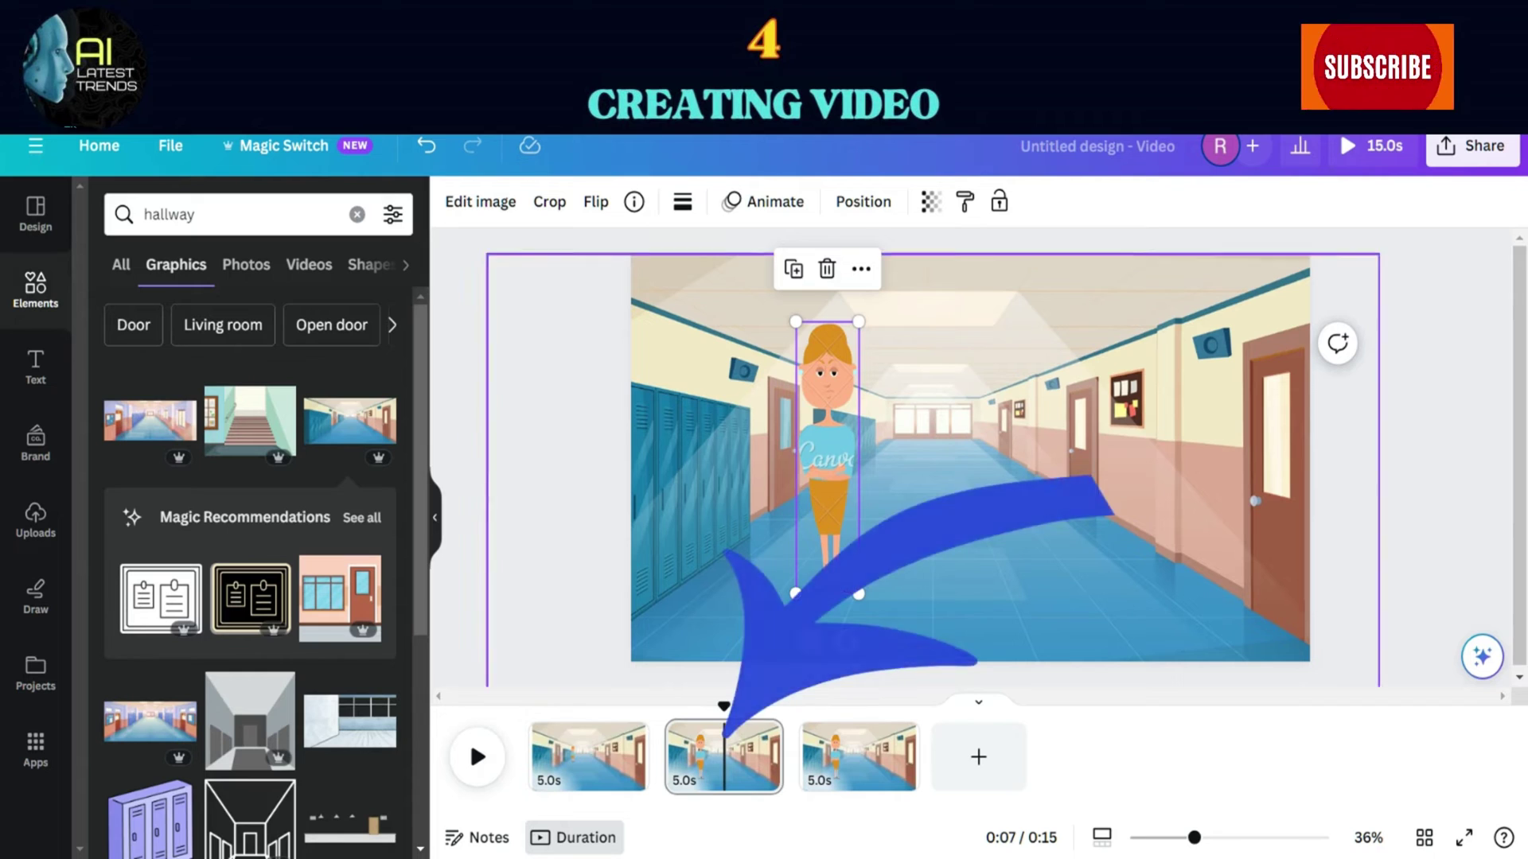
drag(796, 321, 813, 396)
drag(841, 518, 1032, 465)
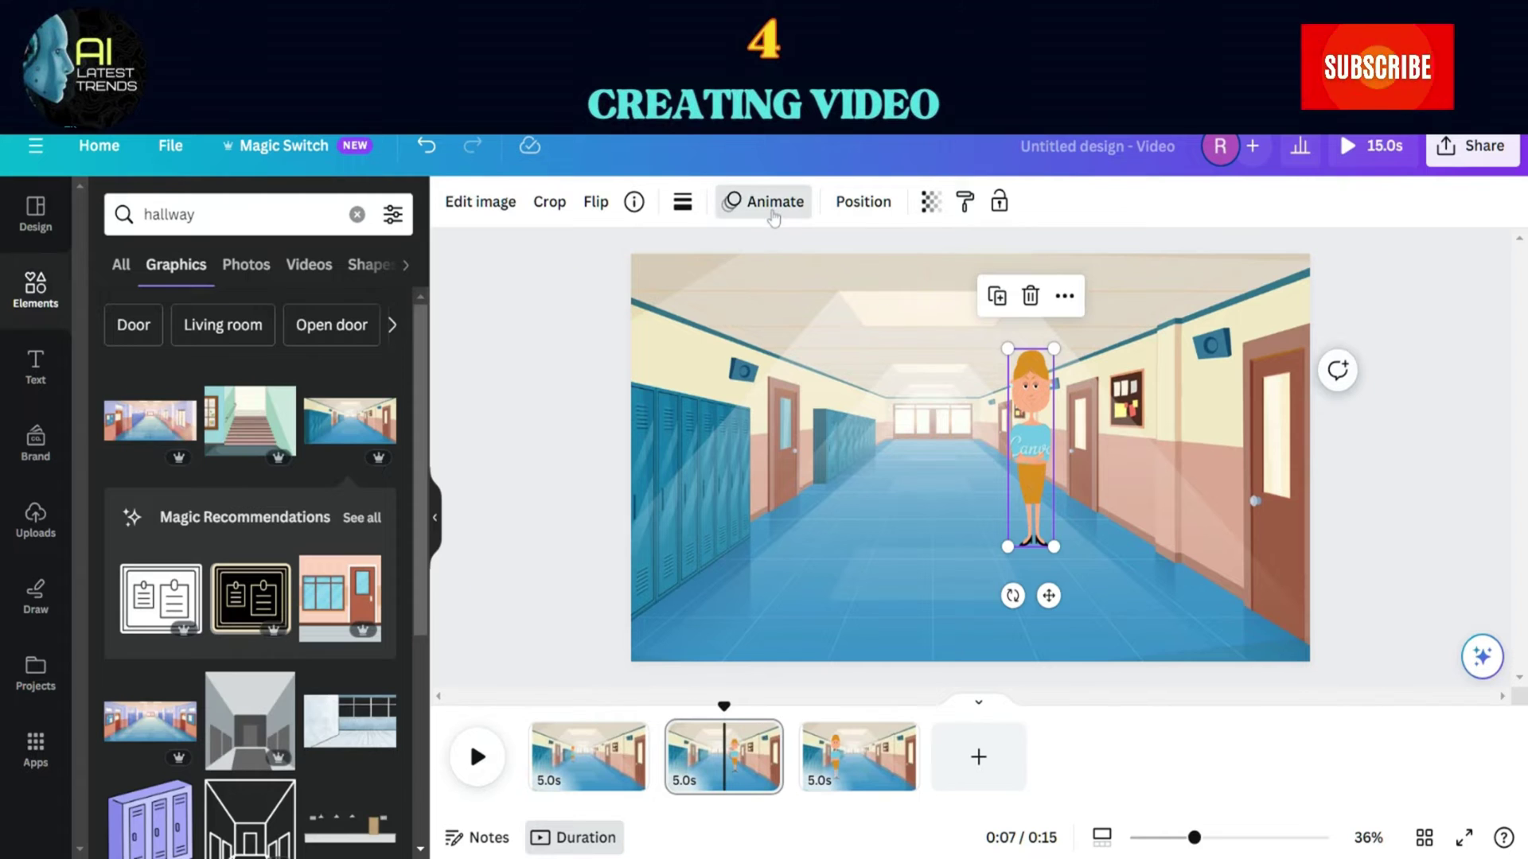
Apply the Drift element animation with the leftward direction to the woman on the second page
click(774, 207)
click(238, 711)
click(147, 737)
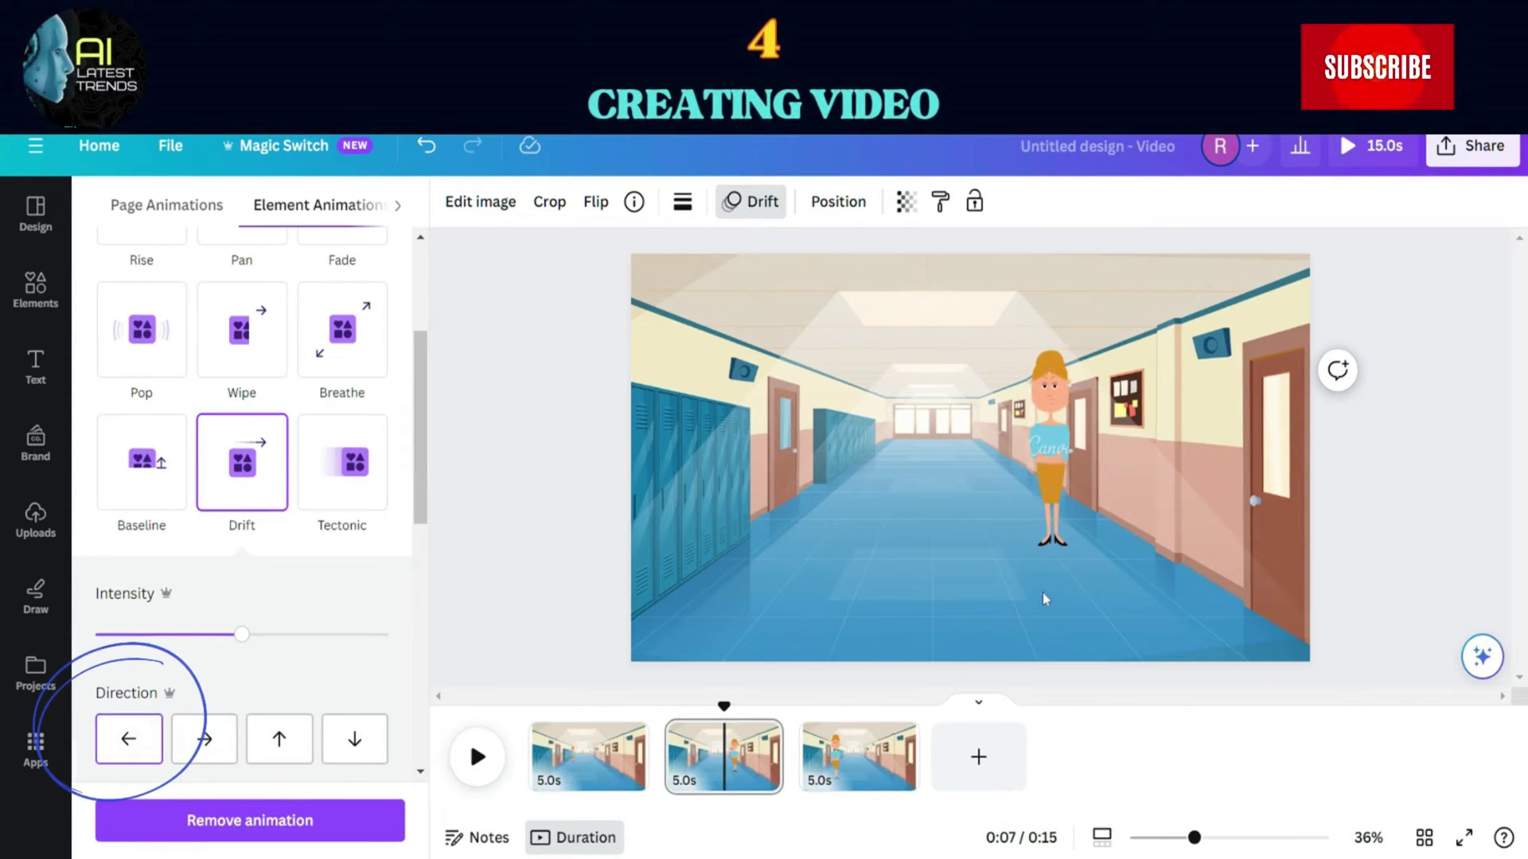
On the third page, move the woman nearer the front of the hallway and give her a Drift animation in the rightward direction
click(855, 747)
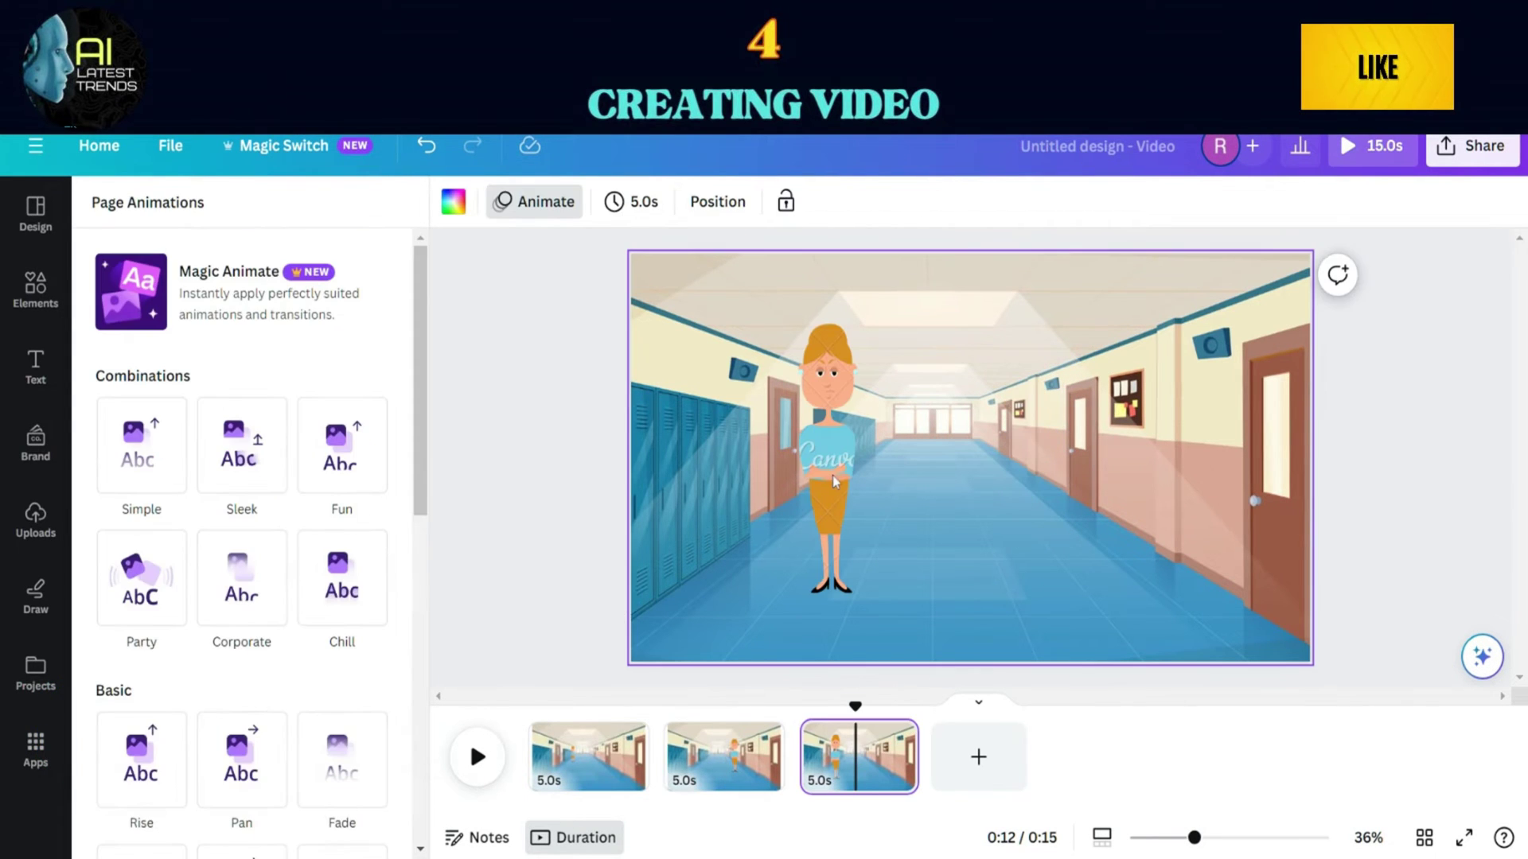
click(802, 509)
drag(803, 510, 767, 517)
click(272, 684)
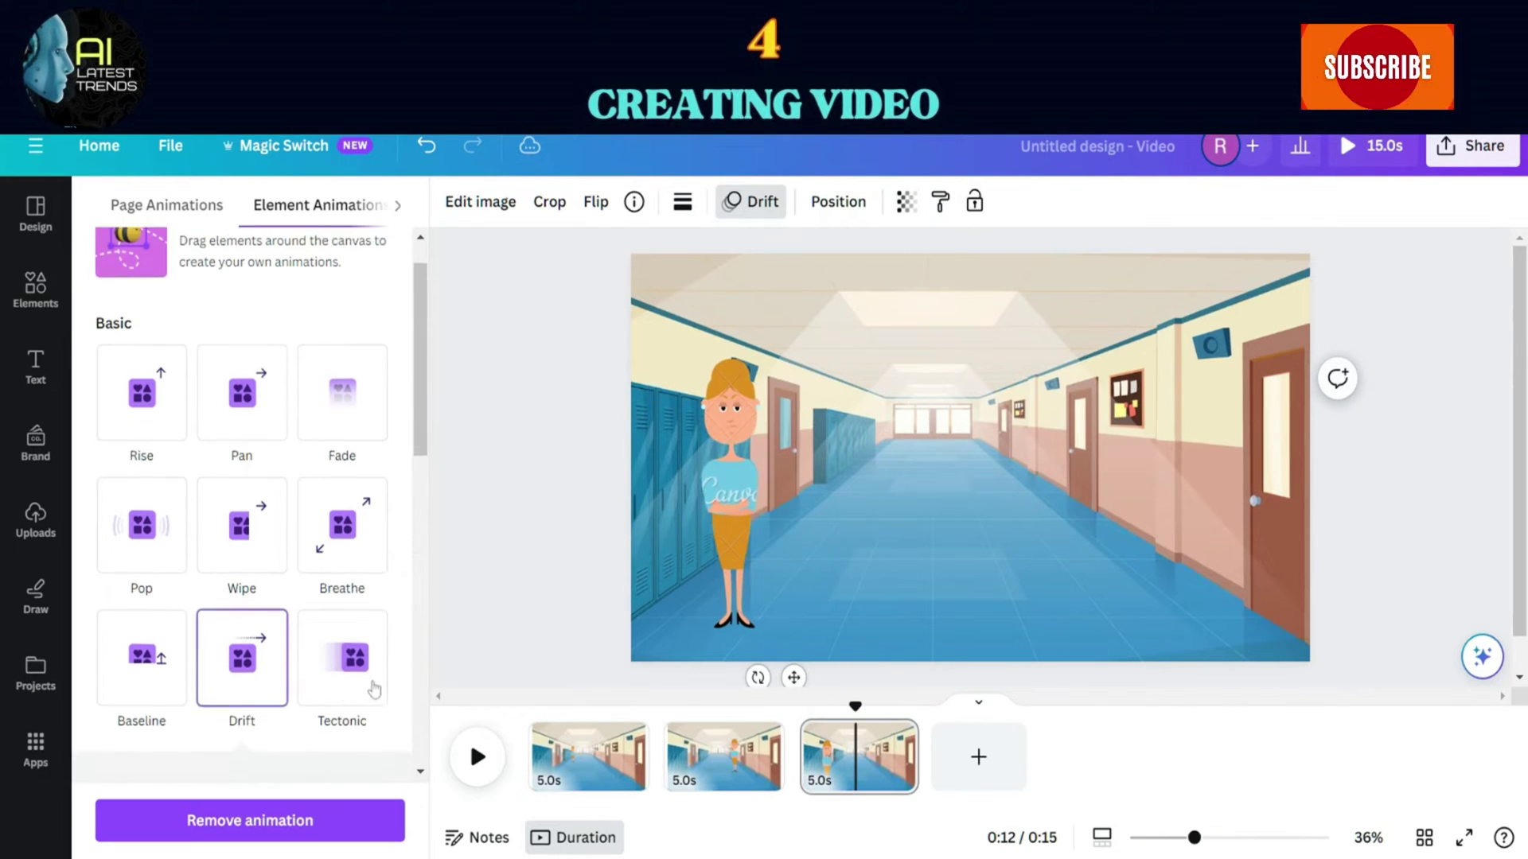
scroll(262, 701, down, 3)
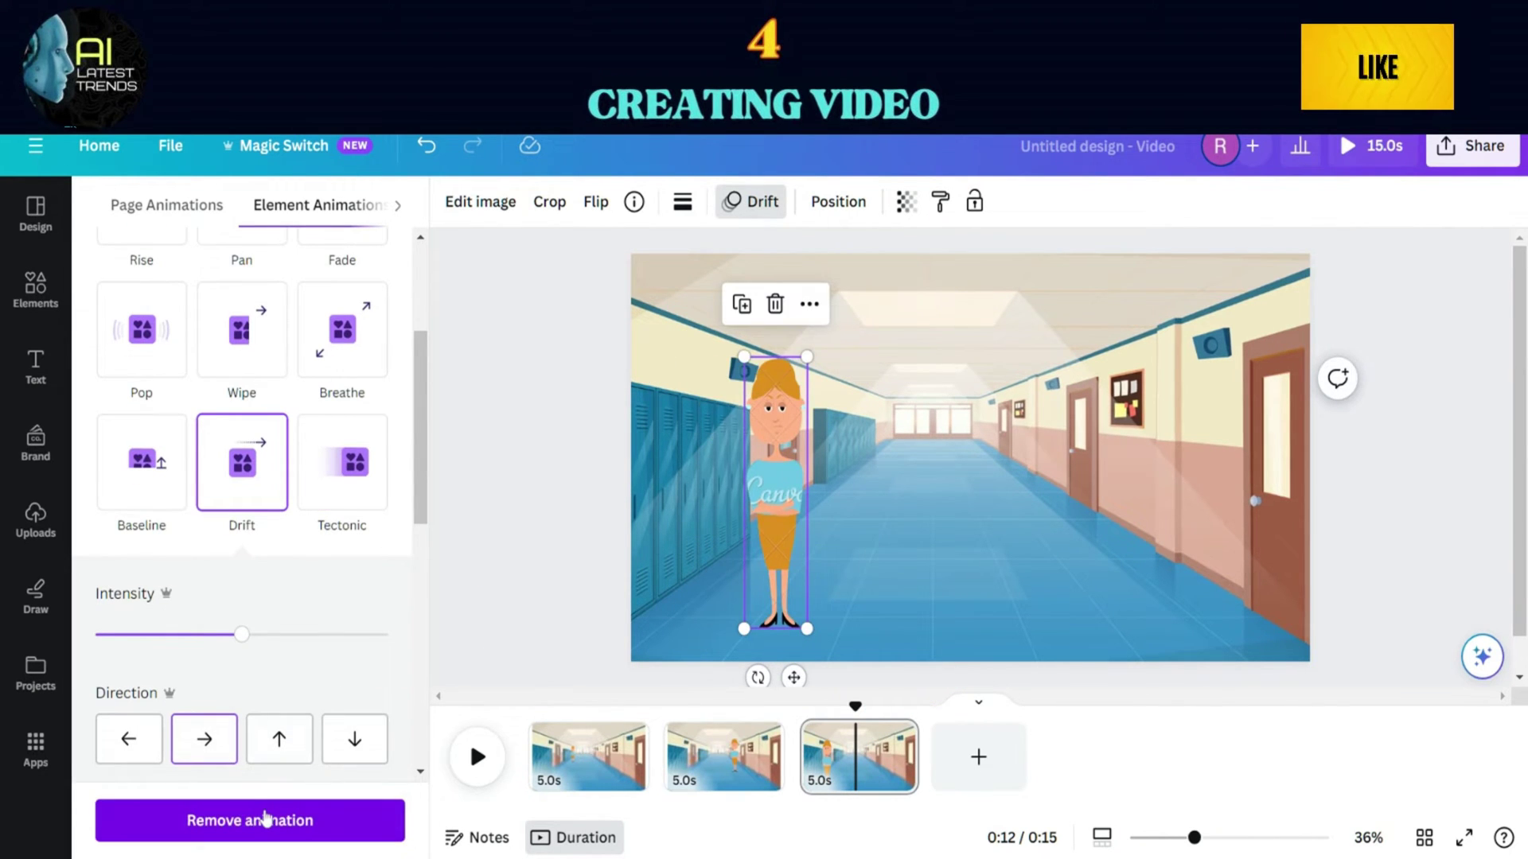
click(207, 751)
key(space)
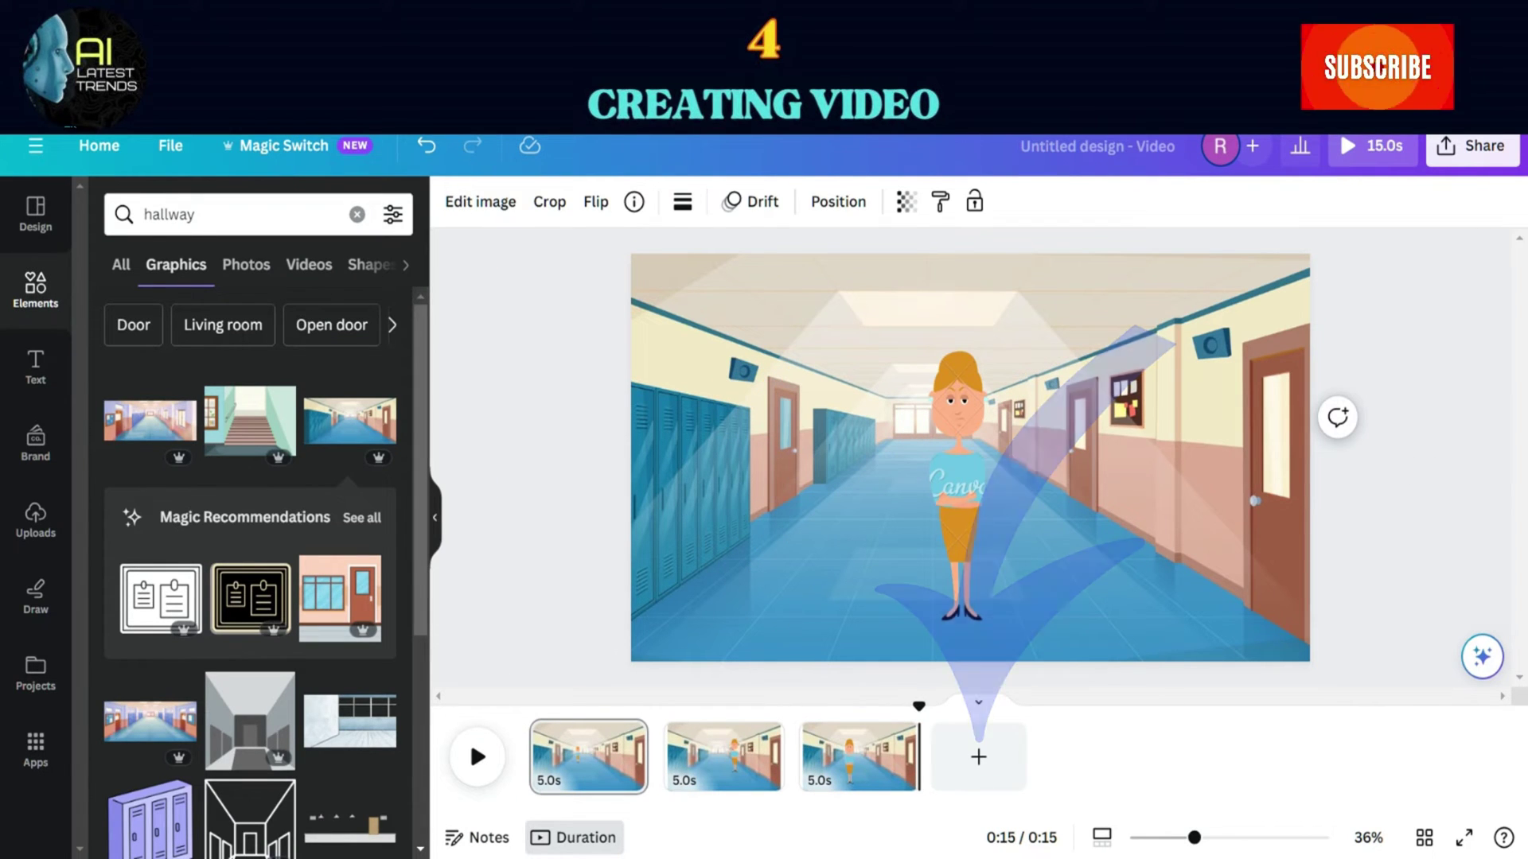
Add a blank fourth page and search the graphics for "classroom"
click(978, 757)
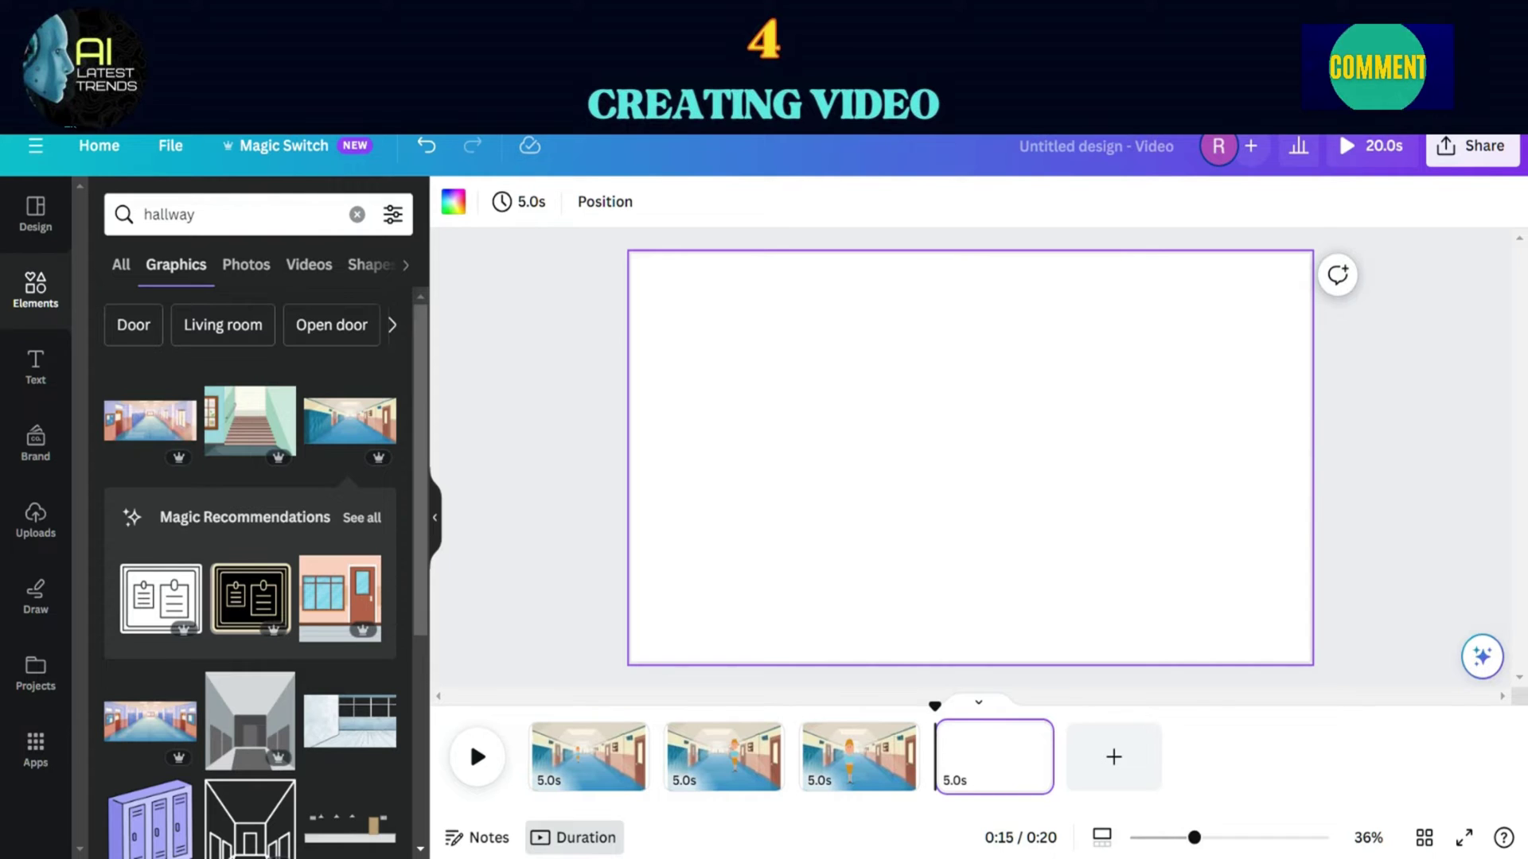
click(279, 215)
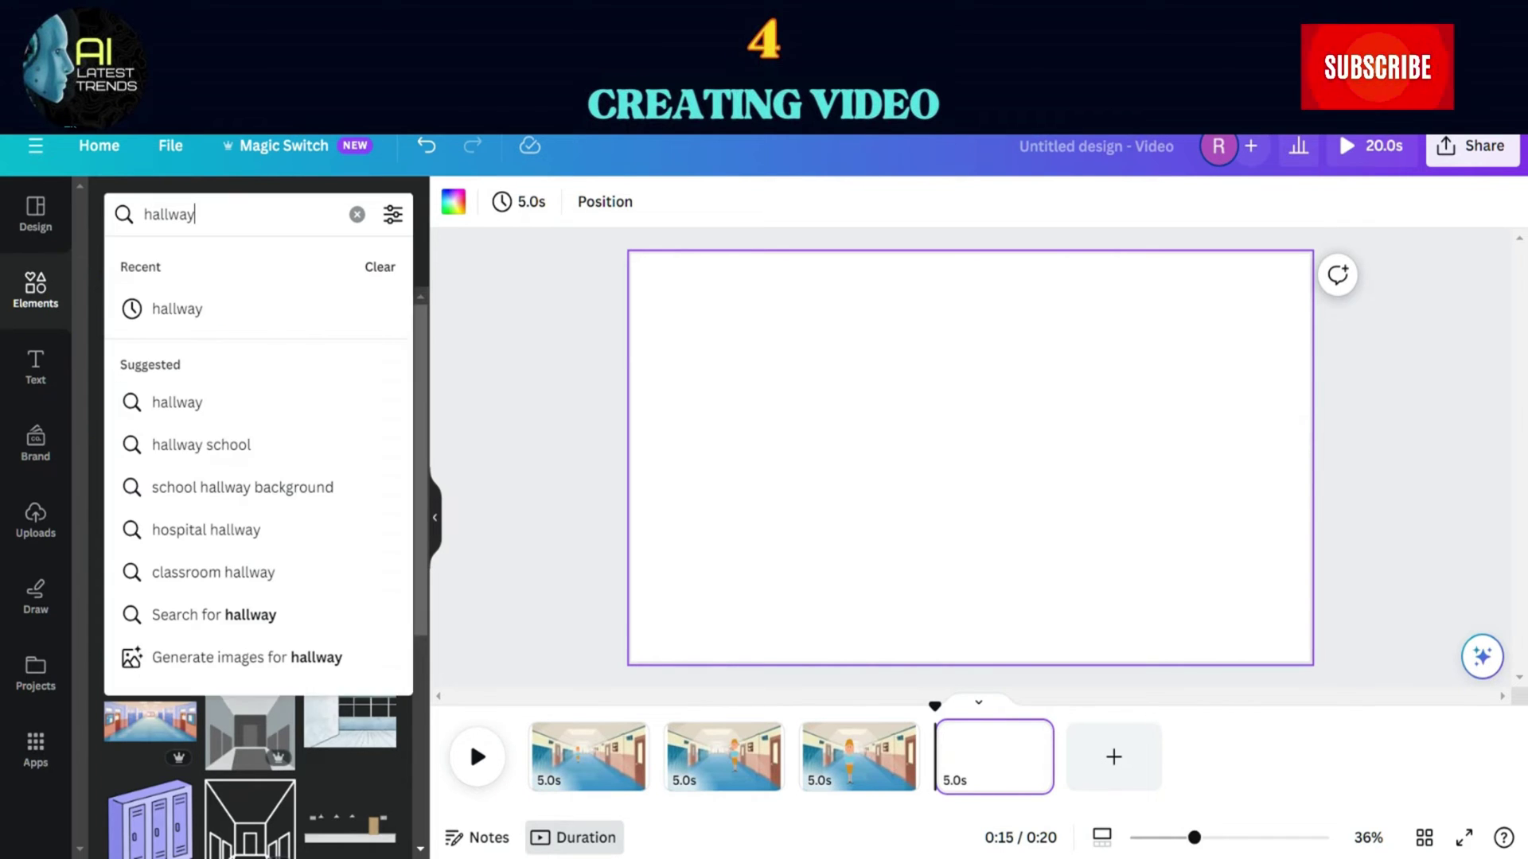
key(ctrl+a)
text(classroom)
key(Return)
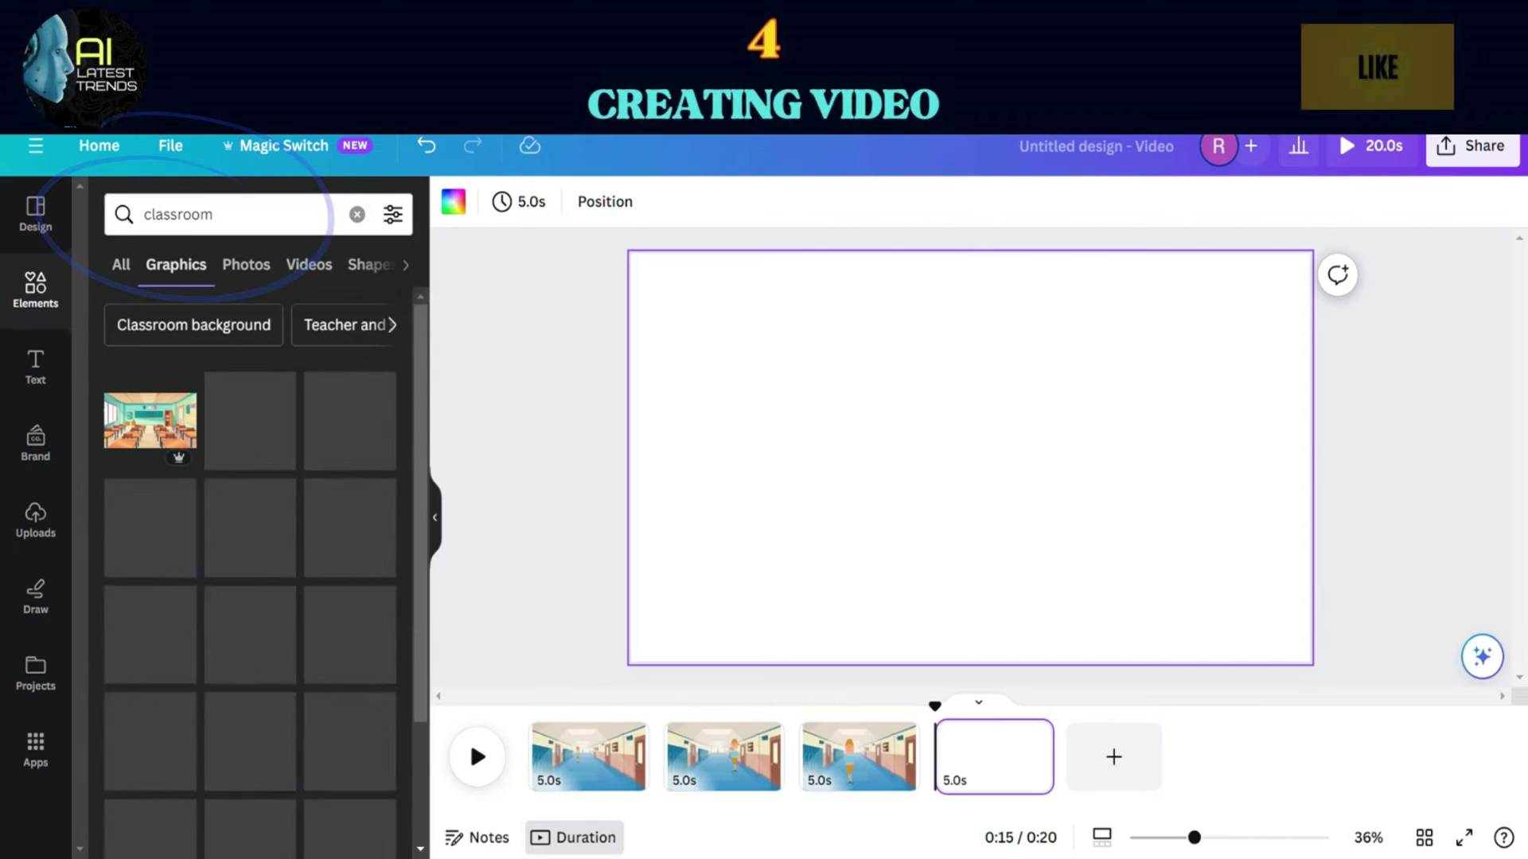
Place the empty classroom picture with desks and a green chalkboard on the fourth page and enlarge it to fill the page
drag(151, 437, 954, 429)
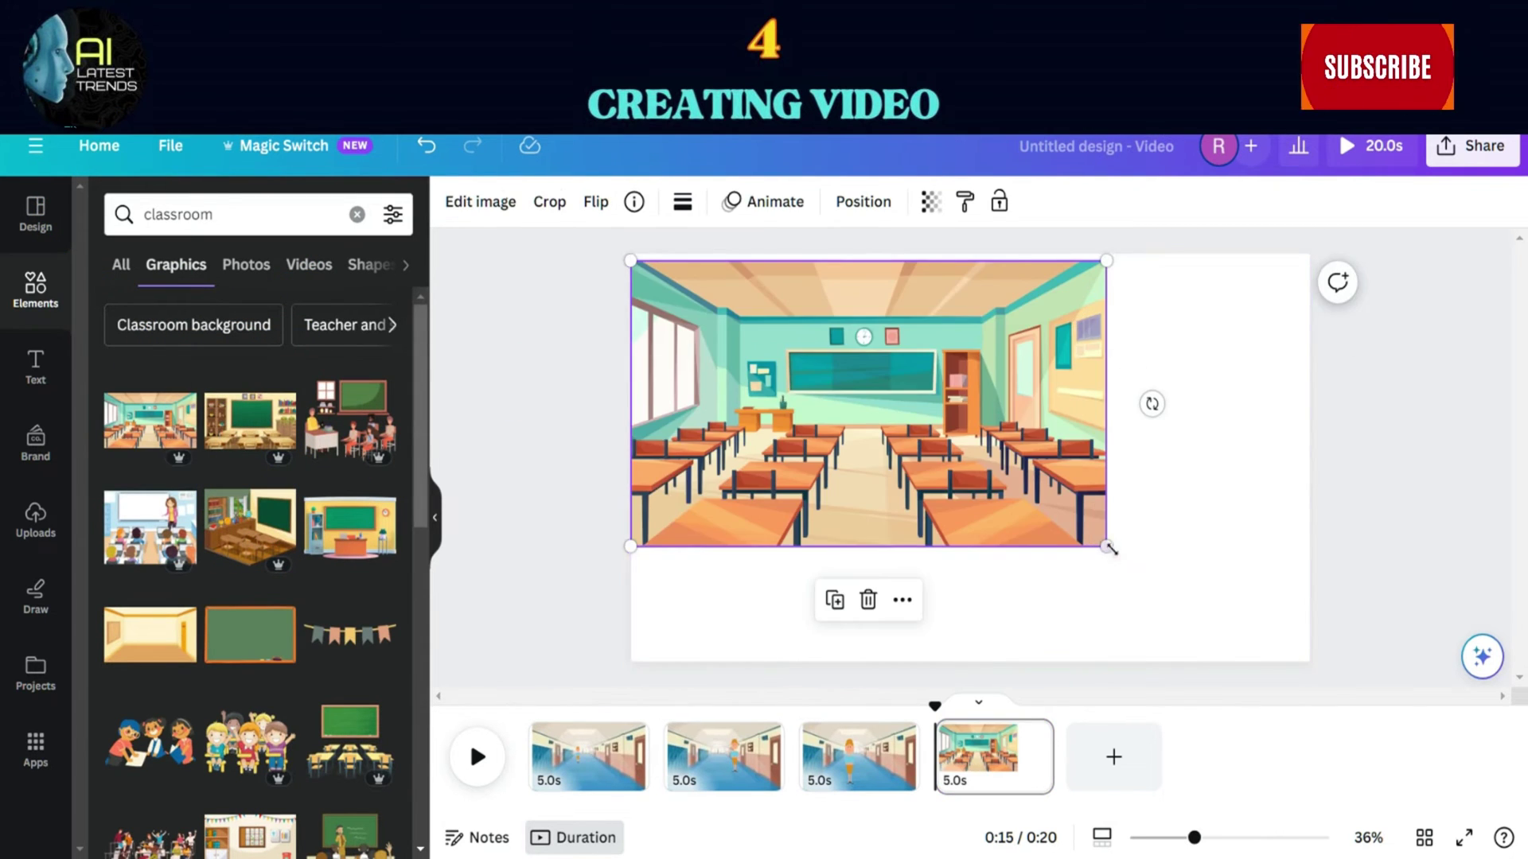
drag(1110, 549, 1321, 657)
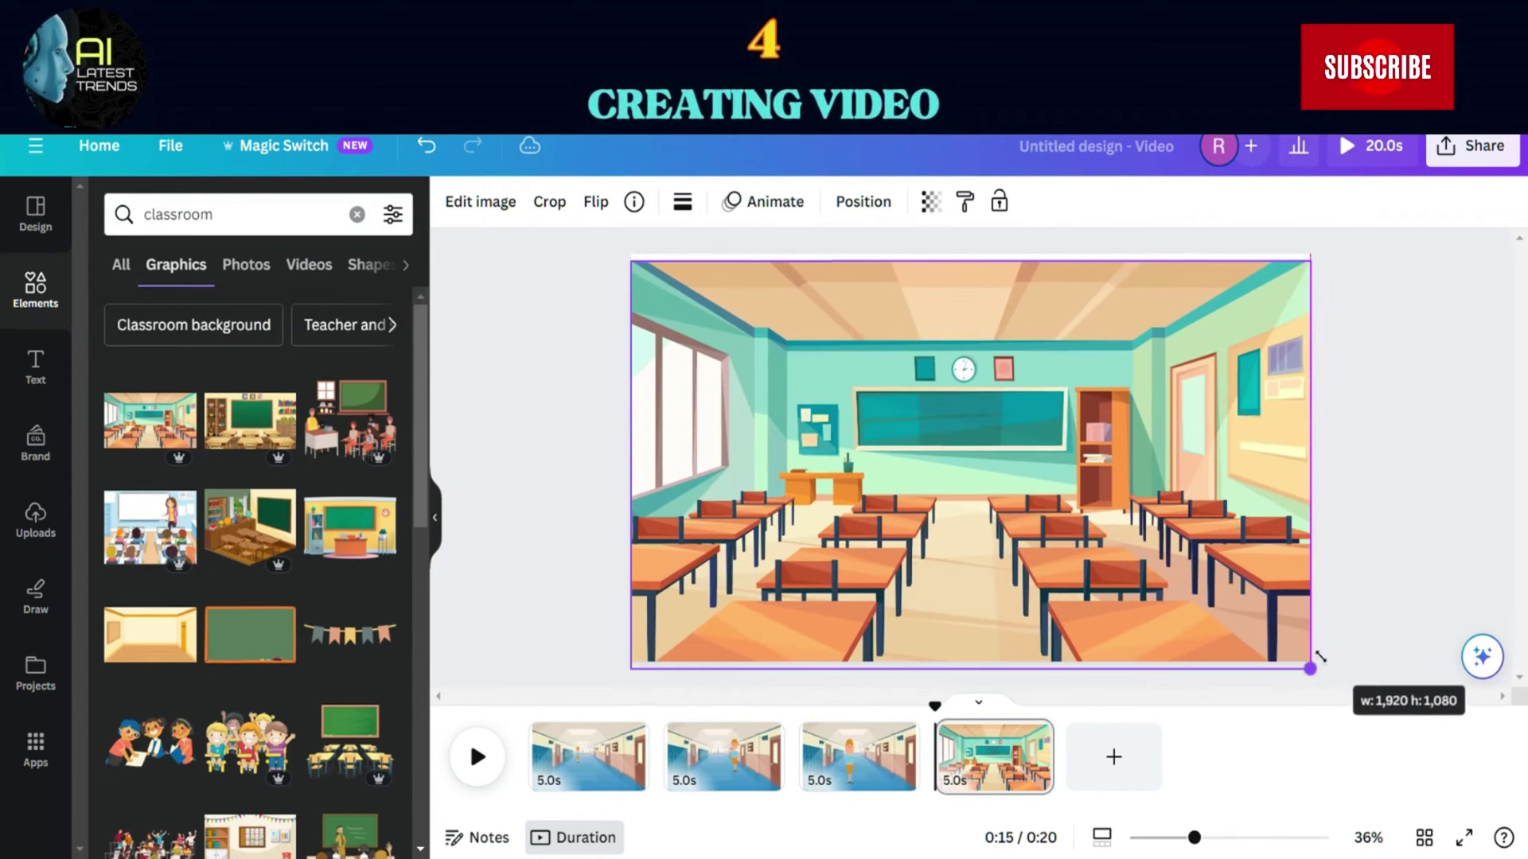
drag(630, 258, 617, 252)
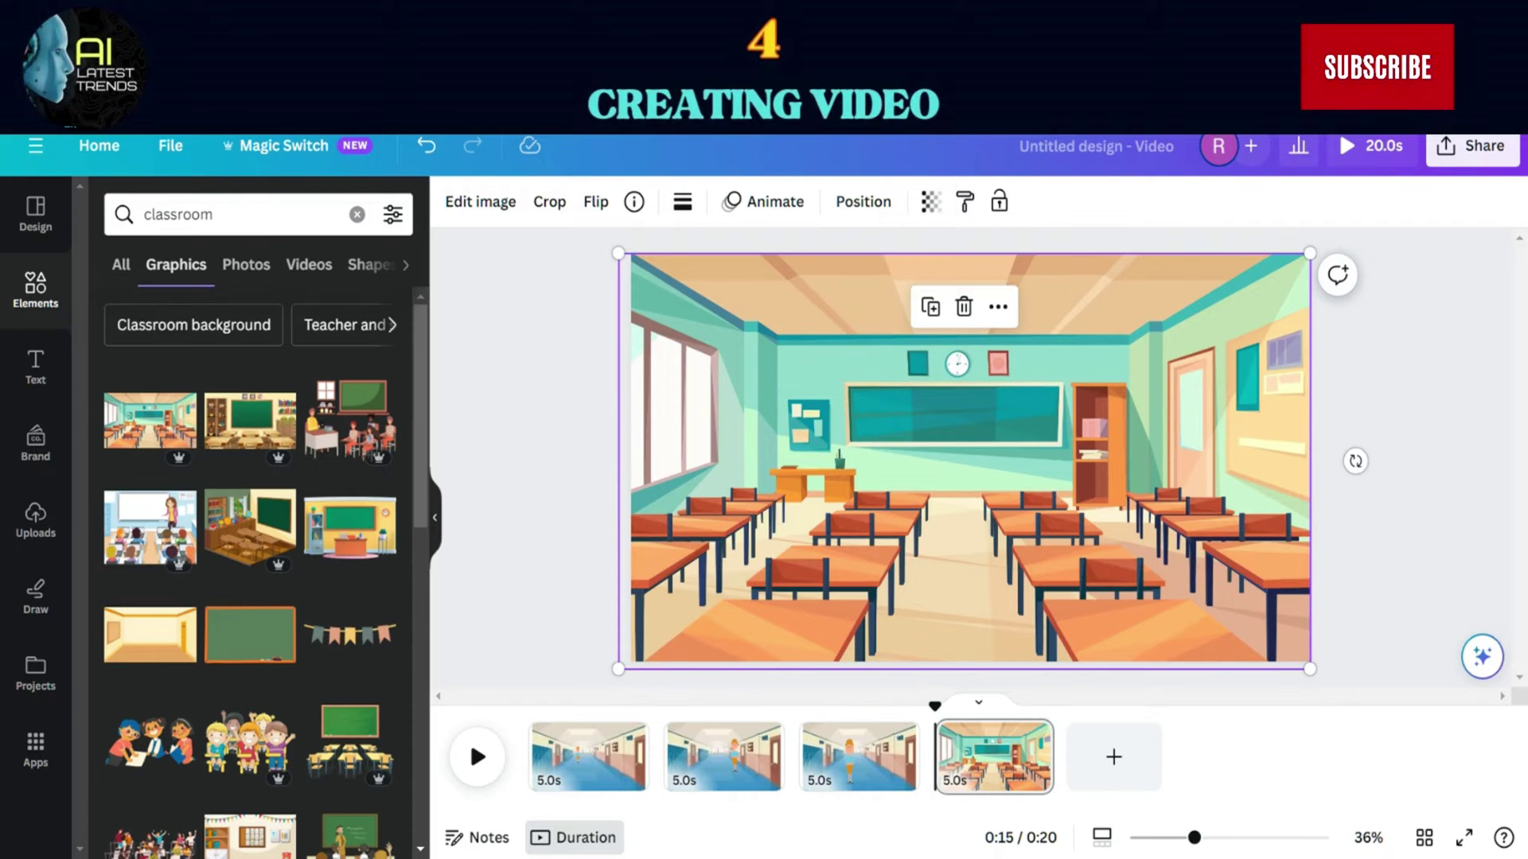
Search the graphics for "school bag" and place a shrunken colourful backpack on a desk in the classroom
drag(216, 214, 140, 214)
text(sc)
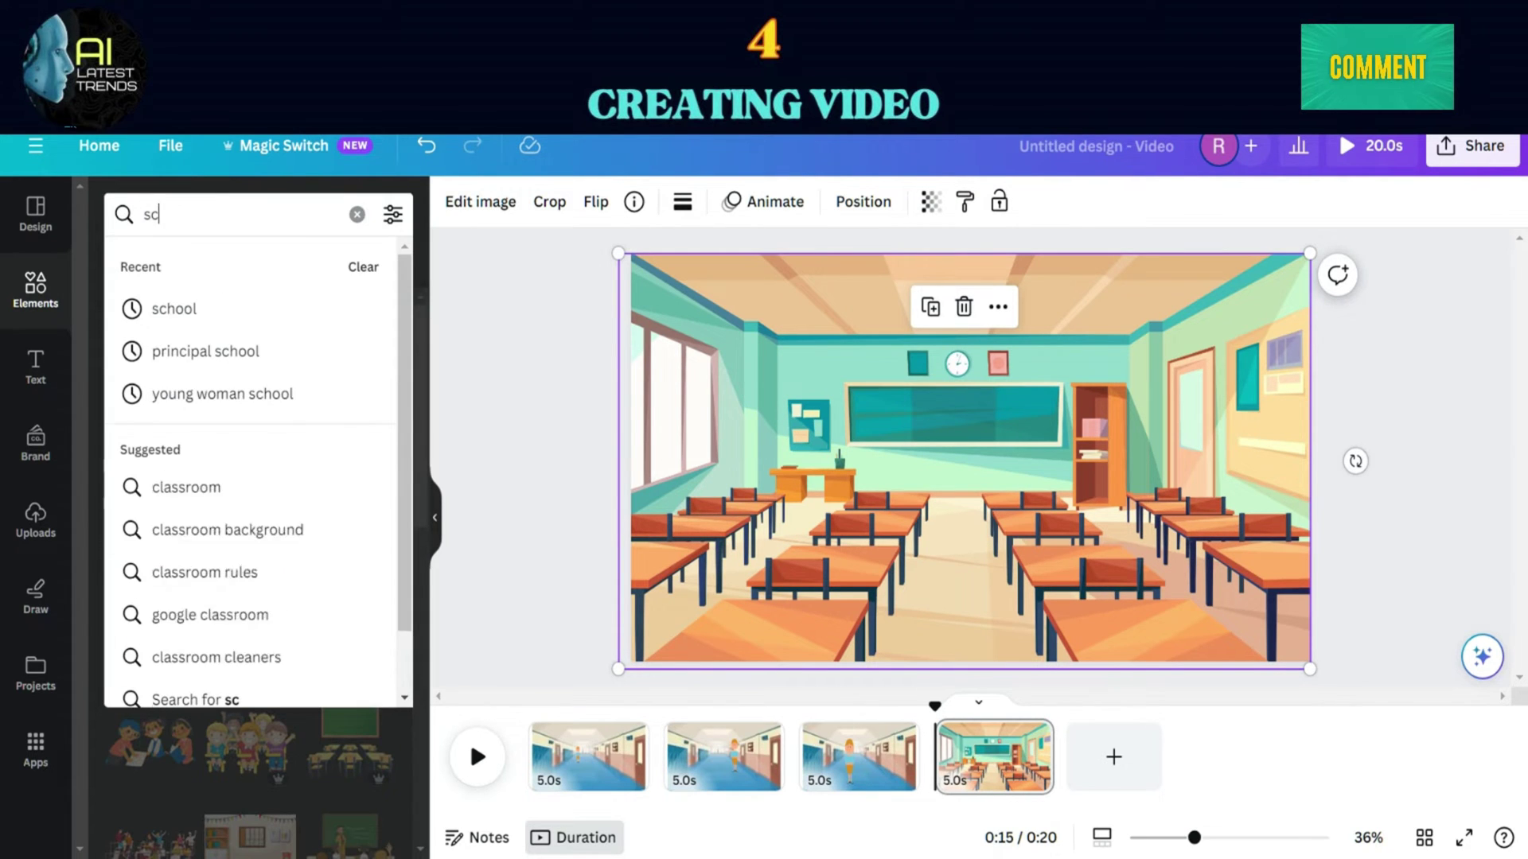
text(hool bag)
key(Return)
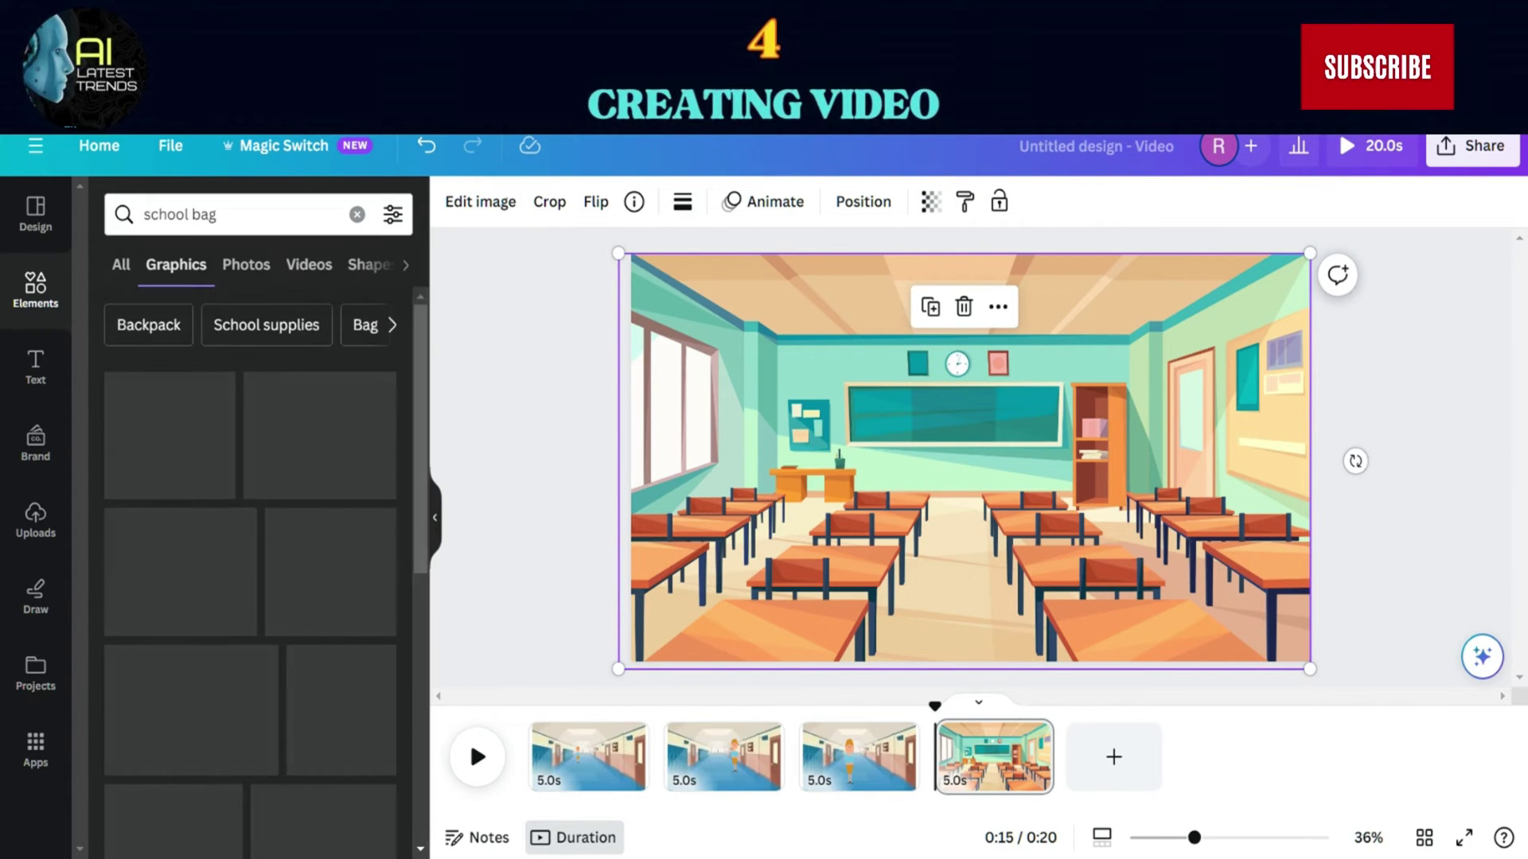
drag(149, 420, 877, 621)
drag(933, 643, 799, 472)
drag(838, 514, 829, 498)
Add the tilted teal-screen smartphone from the "phone" graphics, shrink it and position it over the front of the backpack
click(949, 507)
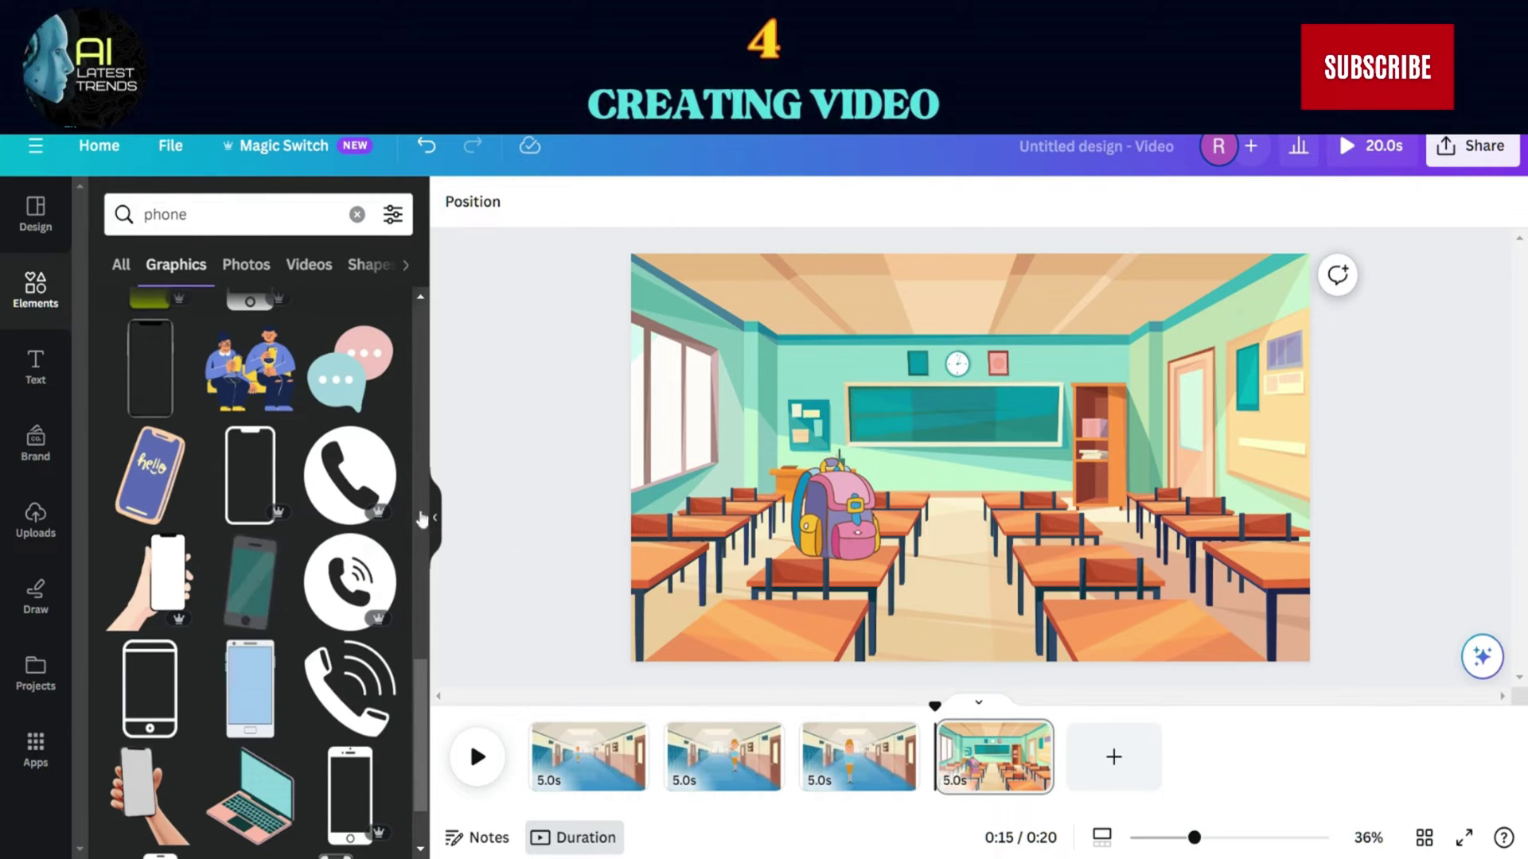
drag(250, 579, 801, 490)
drag(754, 409, 809, 503)
drag(832, 527, 772, 436)
click(800, 510)
drag(796, 509, 796, 520)
click(833, 502)
drag(815, 475, 802, 469)
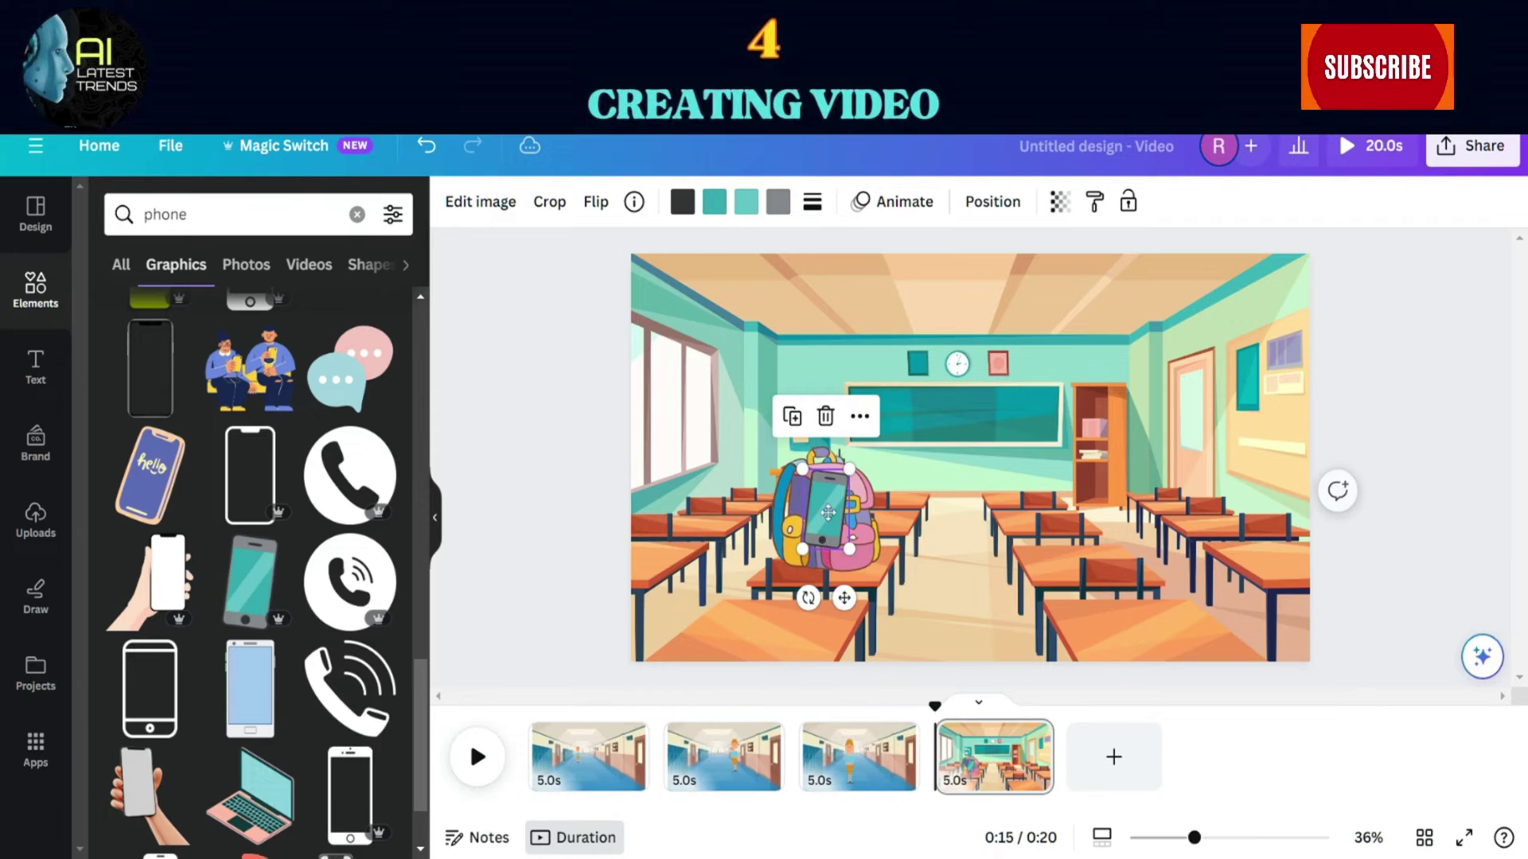
Search the graphics for "kid icon" and place an enlarged black kid silhouette with raised arms beside the backpack
click(148, 214)
text(kid icon)
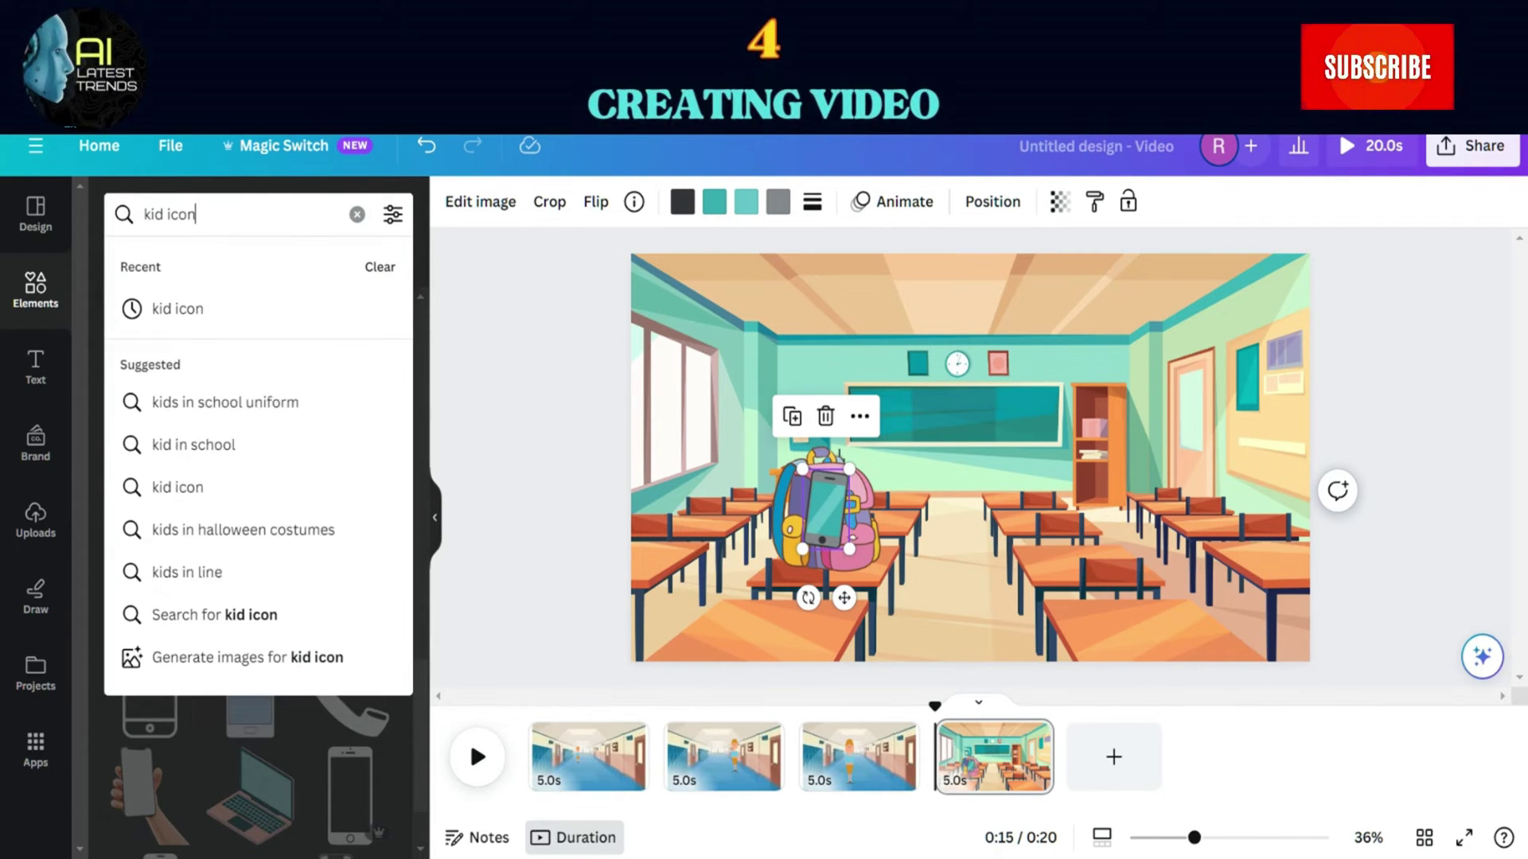
key(Return)
drag(350, 422, 963, 509)
drag(913, 446, 867, 378)
drag(935, 496, 948, 533)
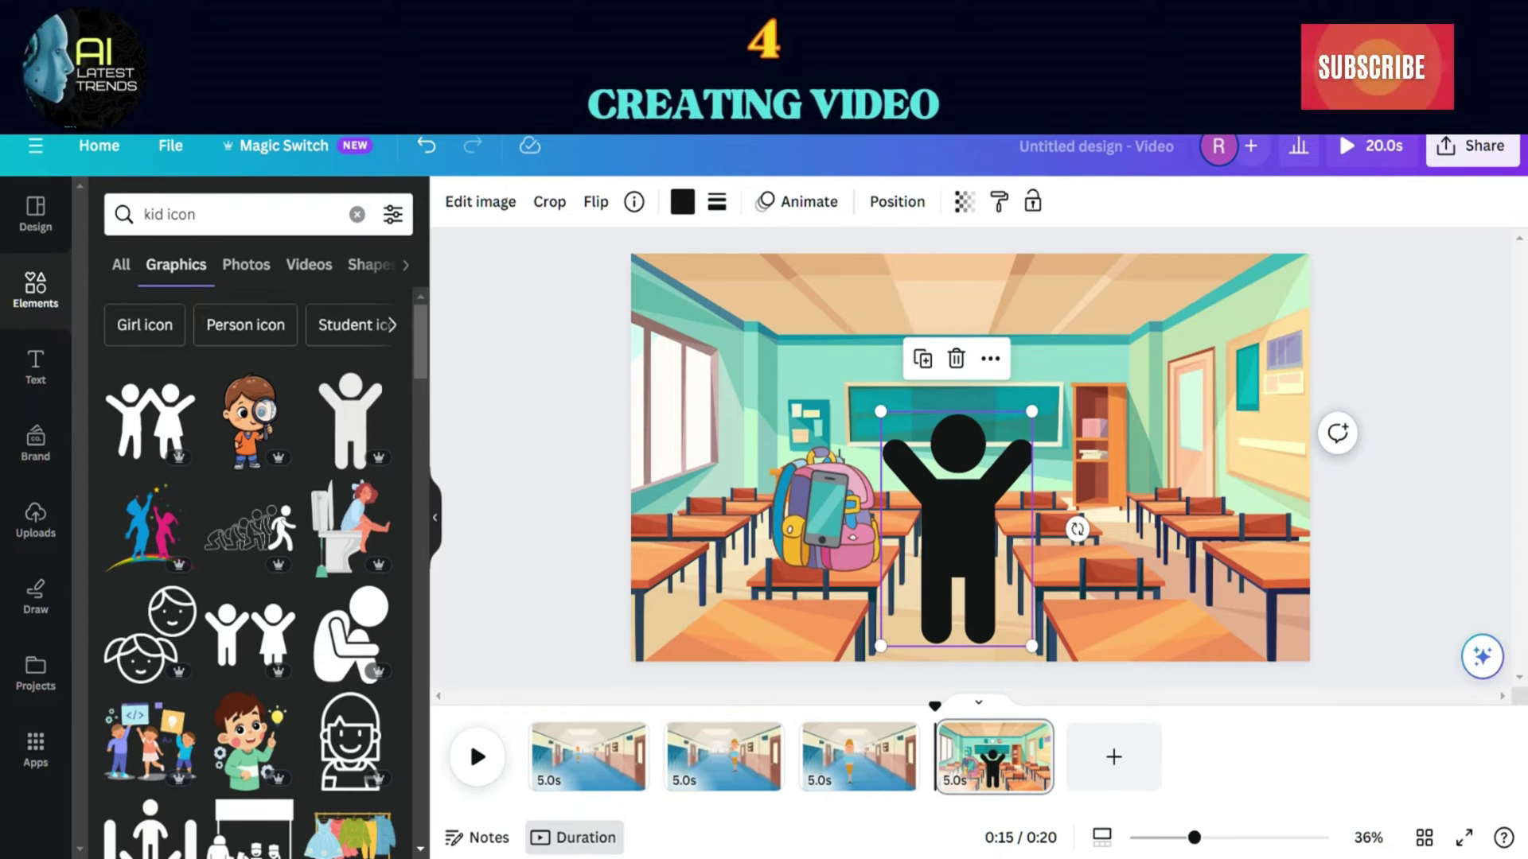
Apply the Fade element animation to the phone on the backpack and set it to animate on exit
click(812, 521)
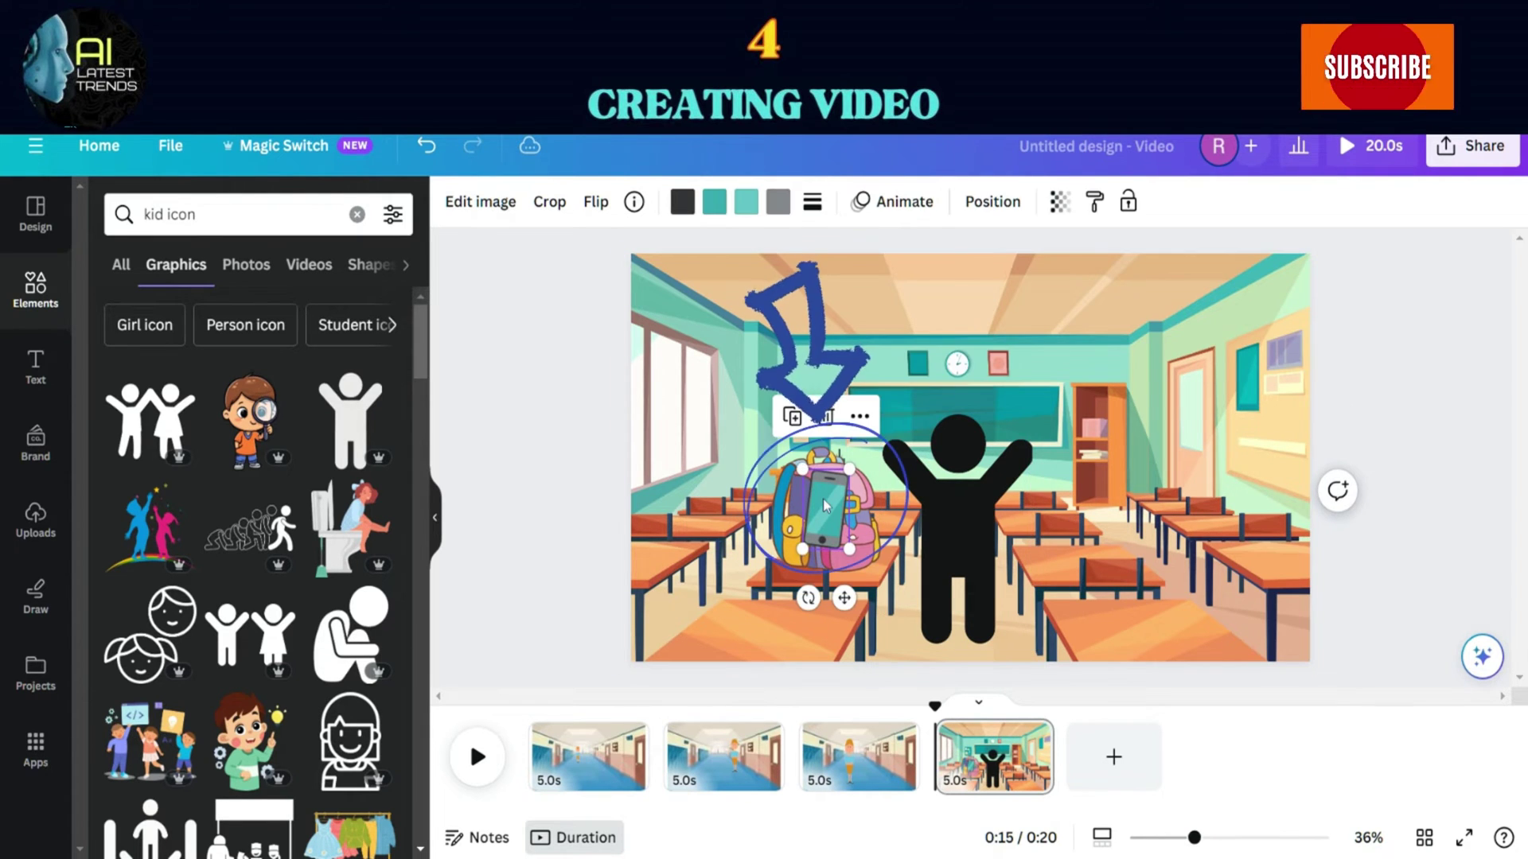
click(891, 202)
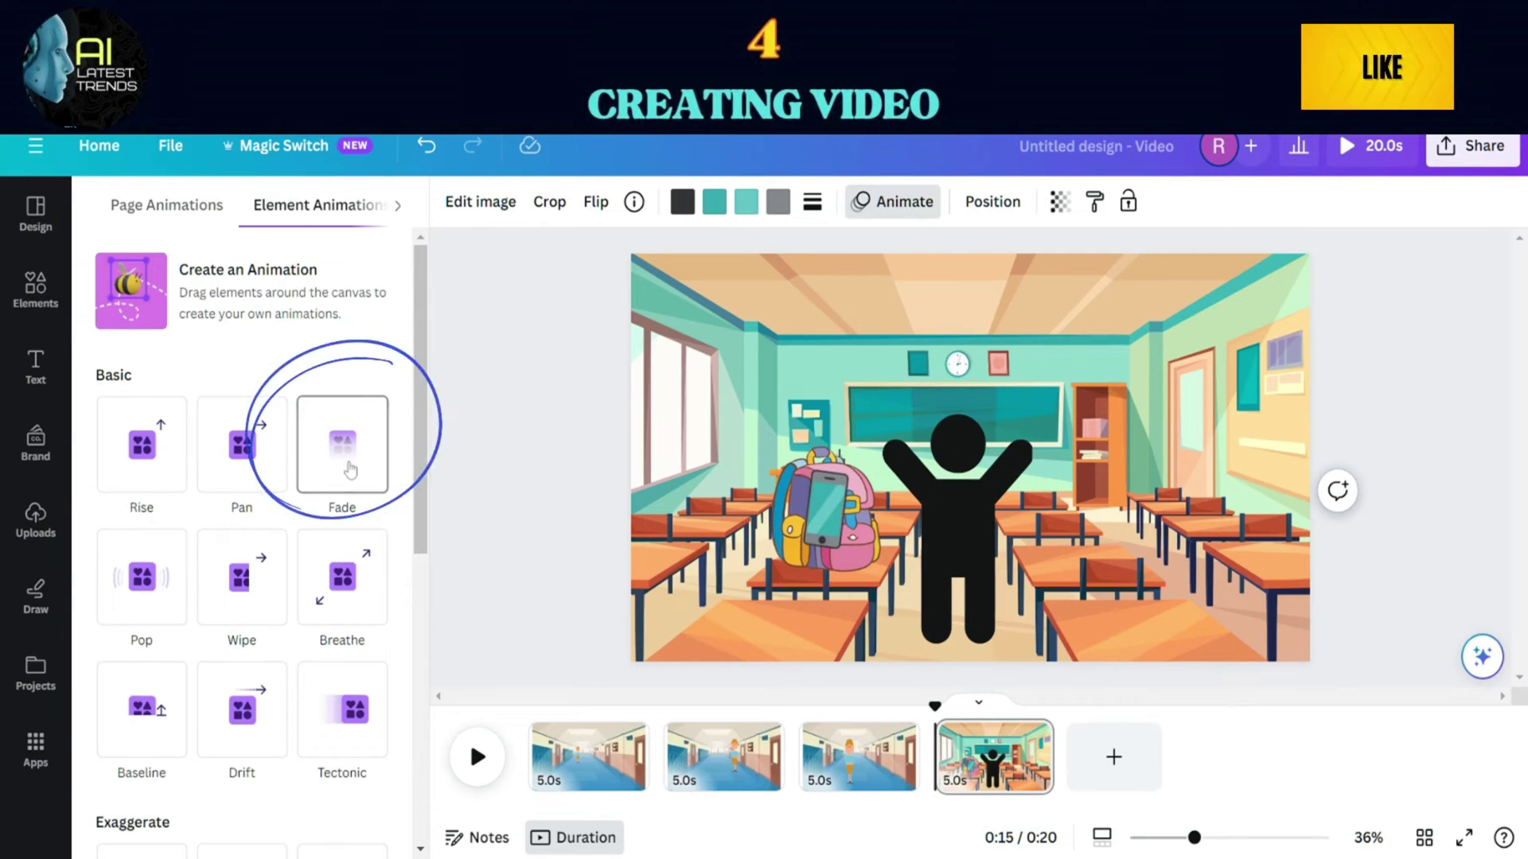
click(364, 432)
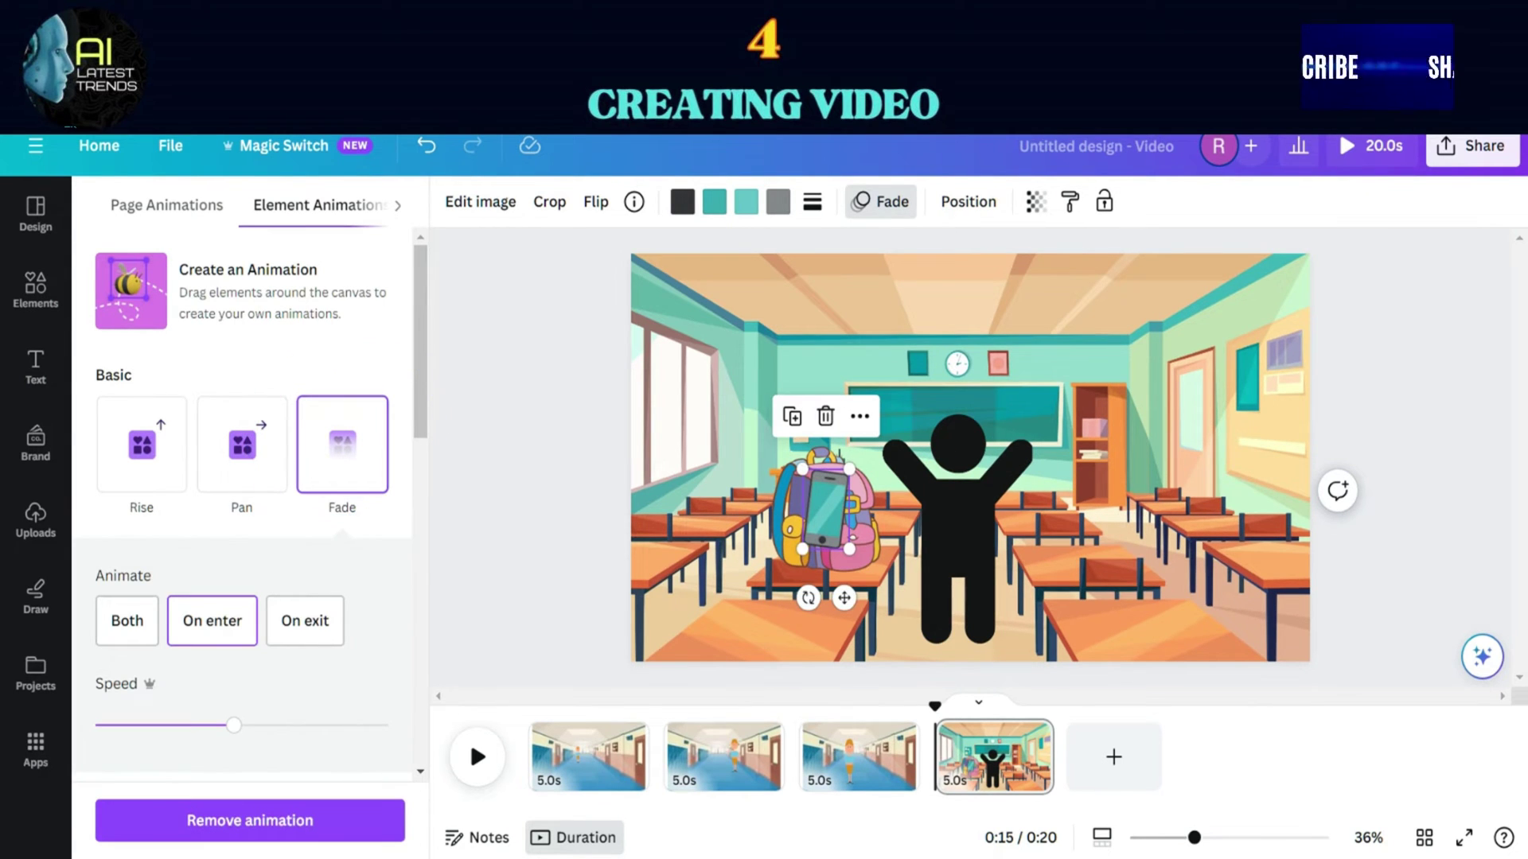
click(301, 629)
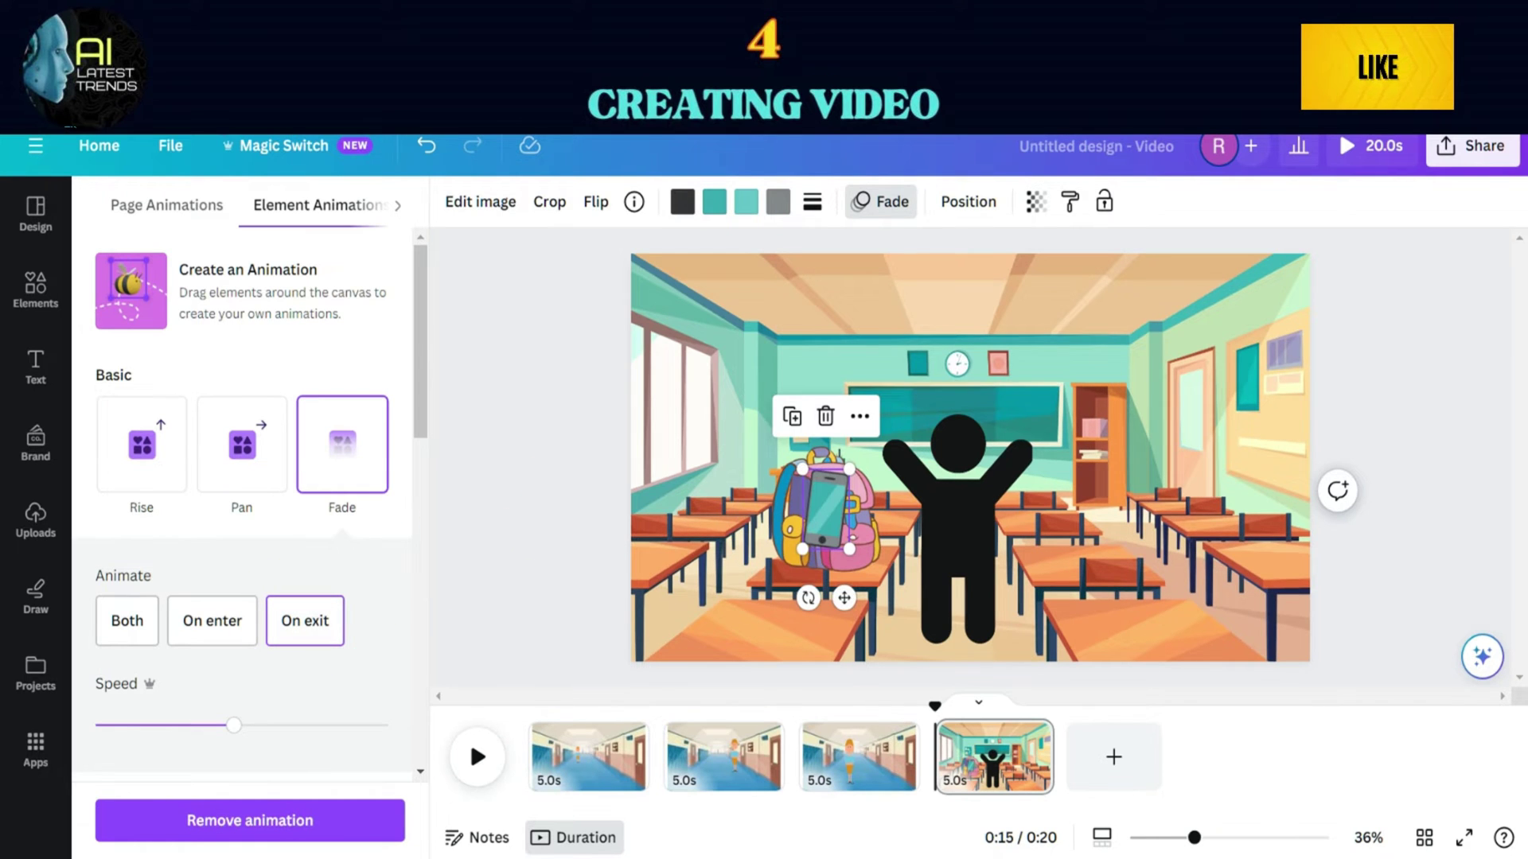
Apply the Pop element animation to the kid silhouette, set to animate on enter, and preview the video from the start
click(959, 517)
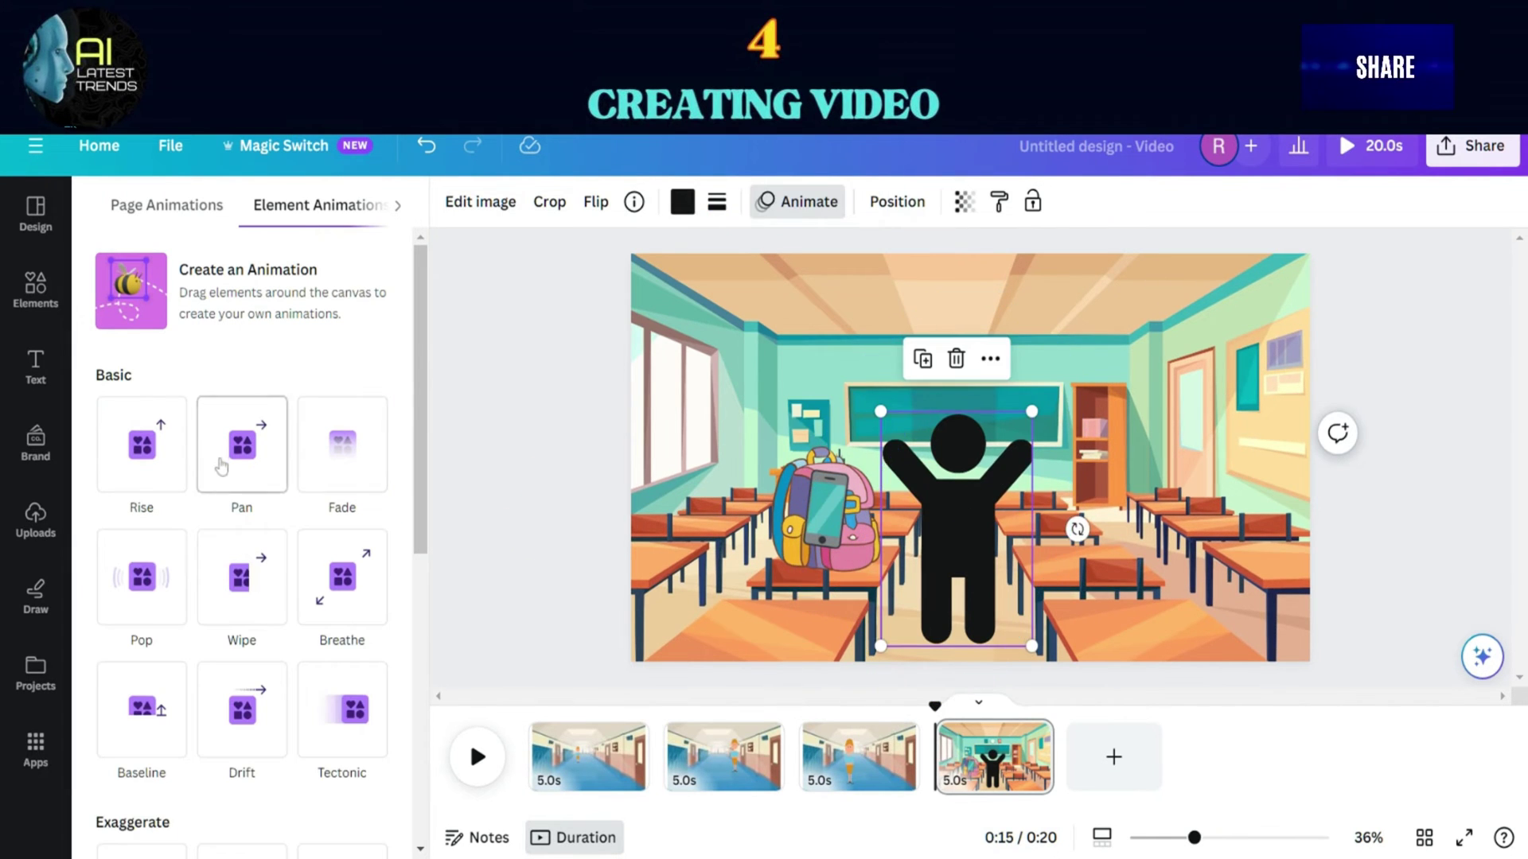
click(141, 577)
scroll(215, 557, down, 2)
click(211, 640)
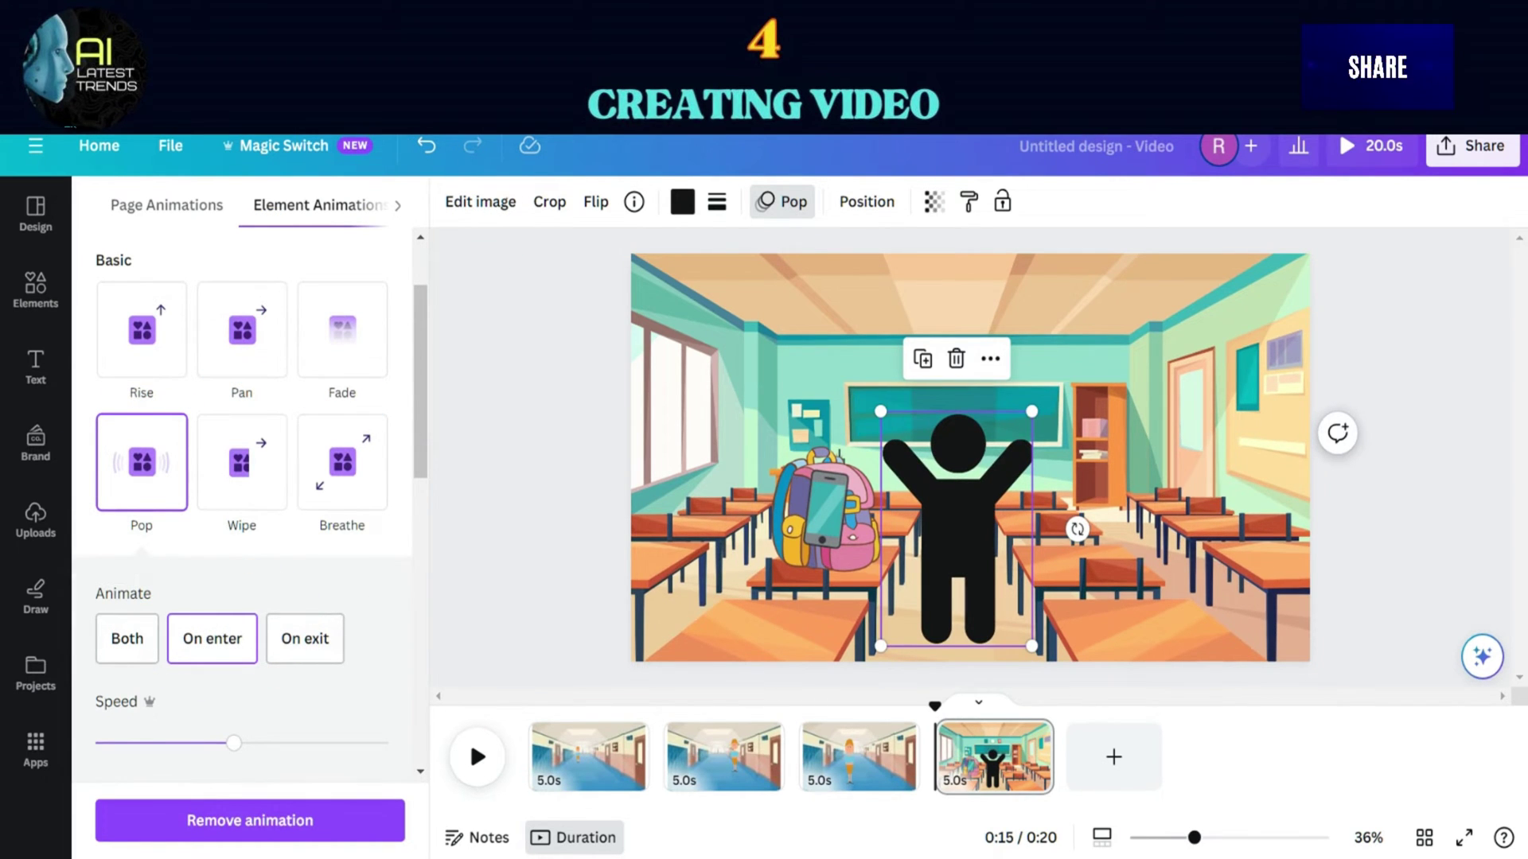
drag(933, 708, 529, 708)
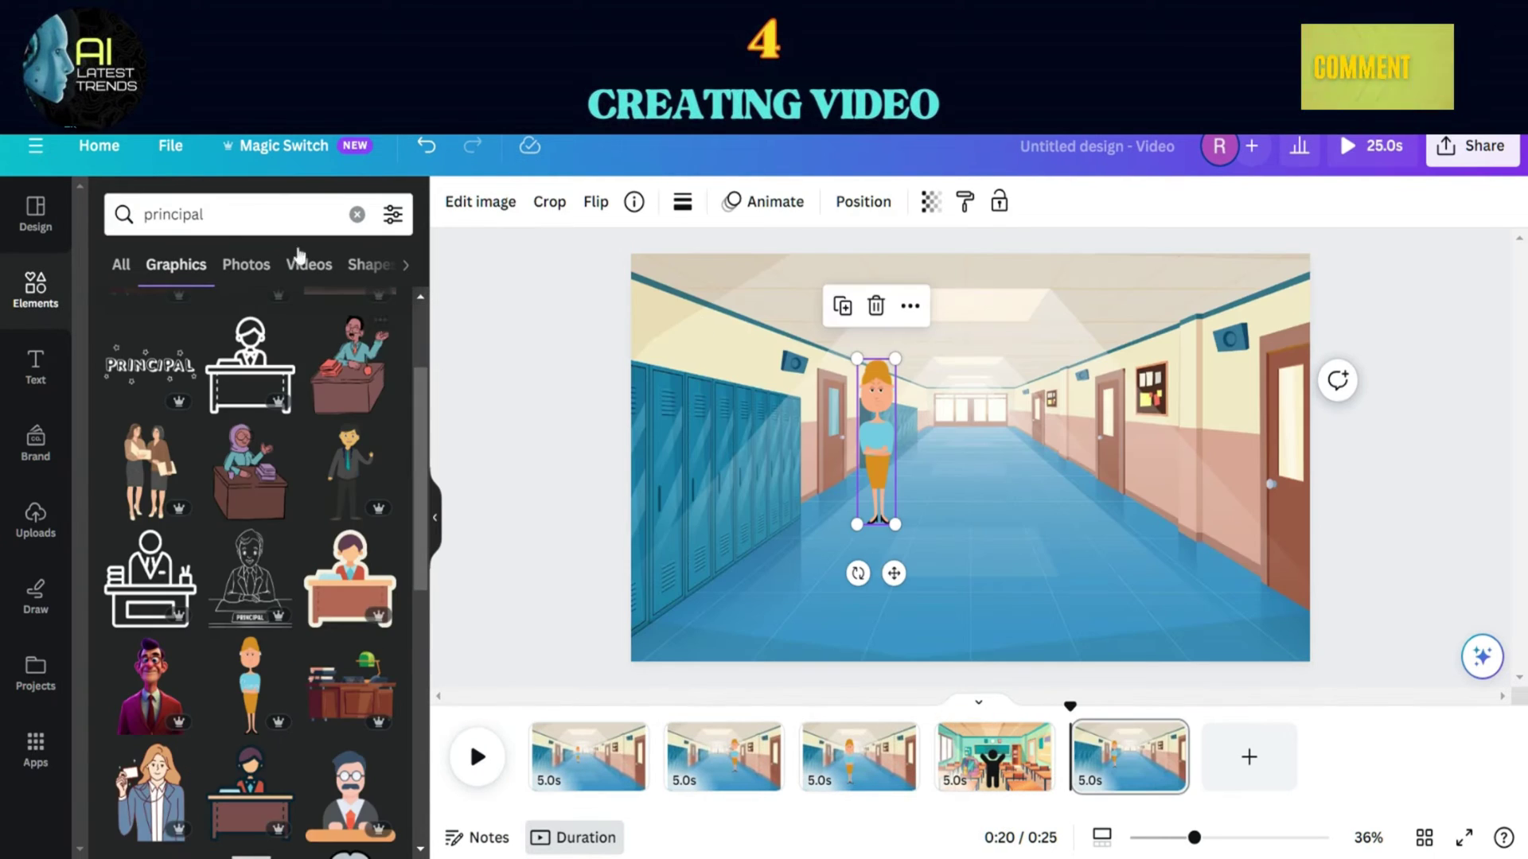
Search the graphics for "students" and browse the results for a suitable group of students
click(173, 214)
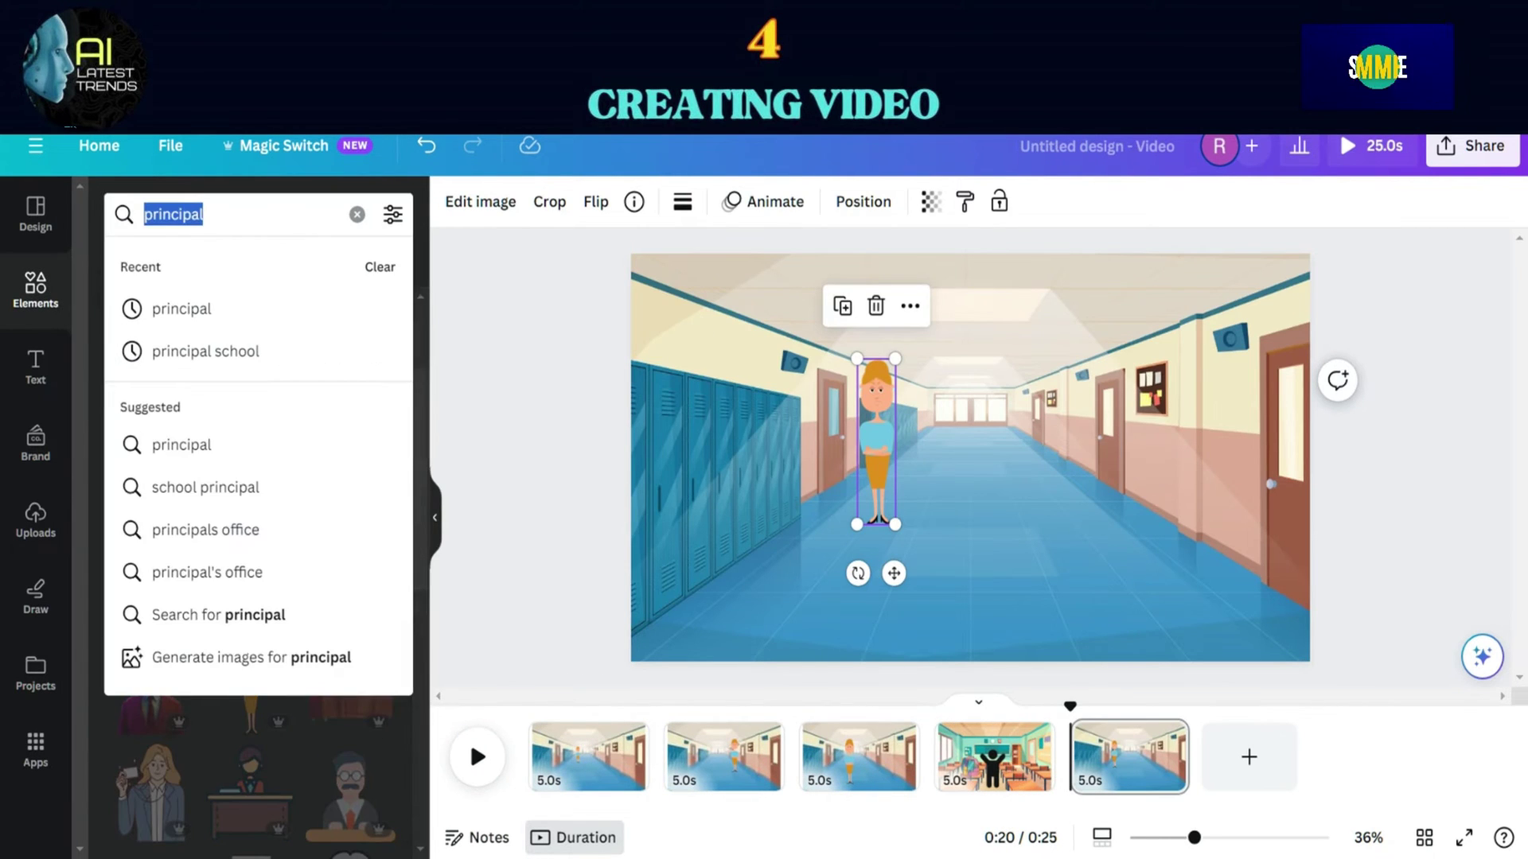
text(students)
key(Return)
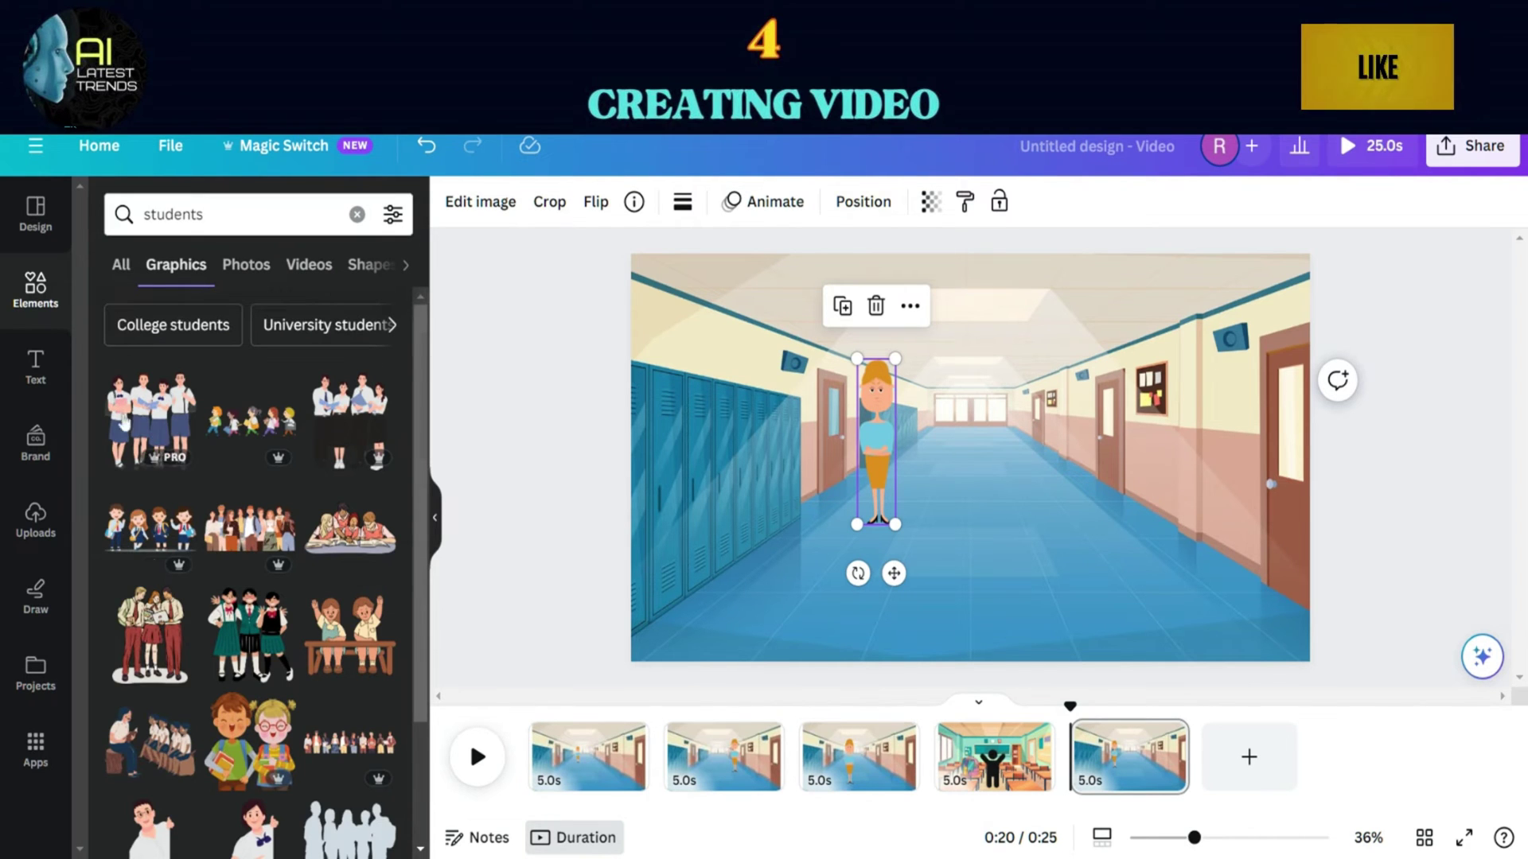
scroll(203, 560, down, 2)
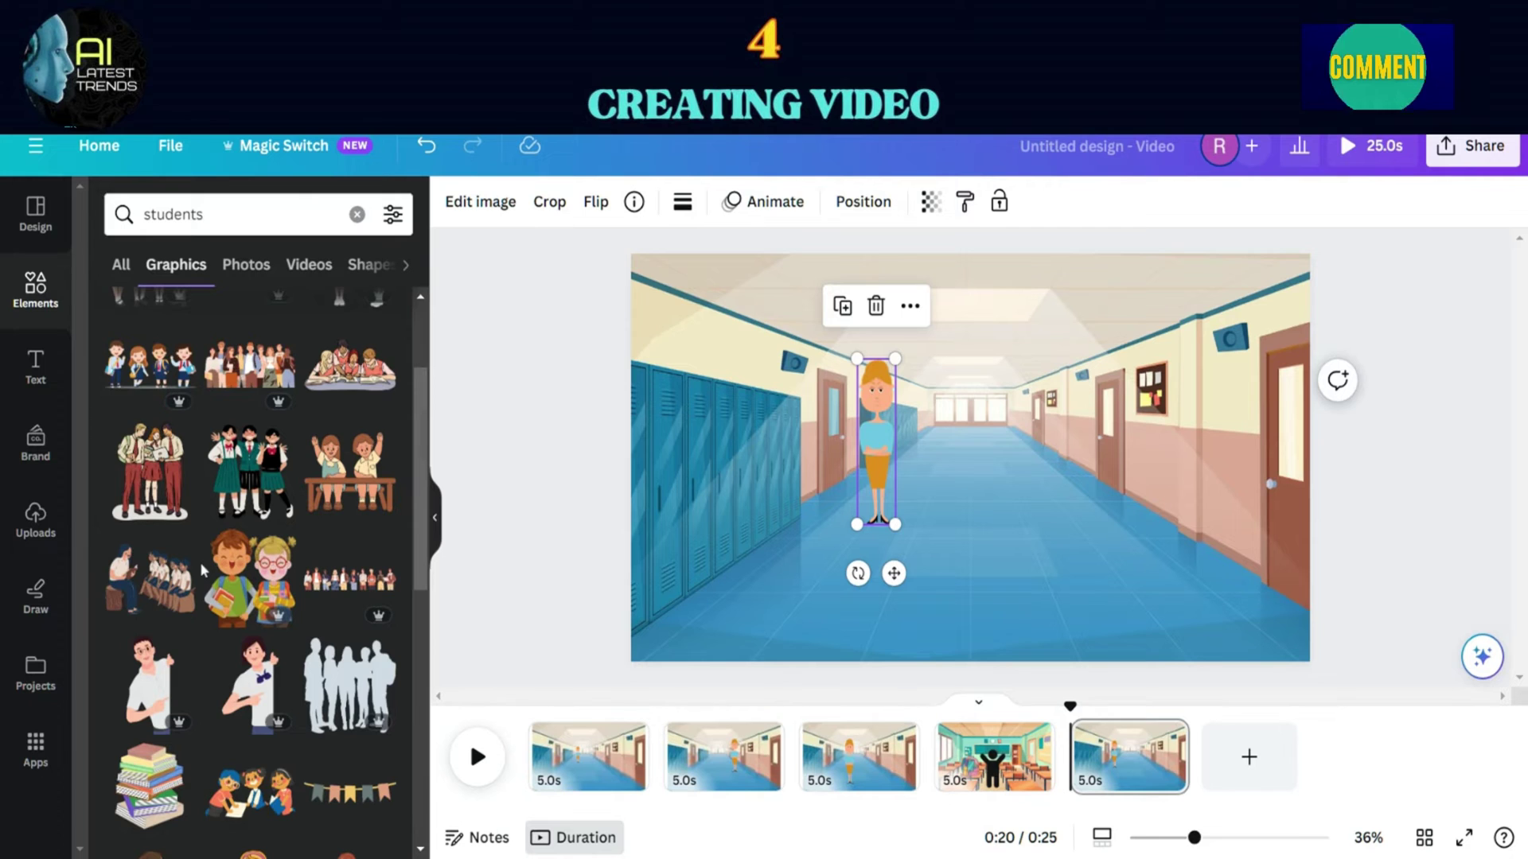
scroll(202, 568, down, 5)
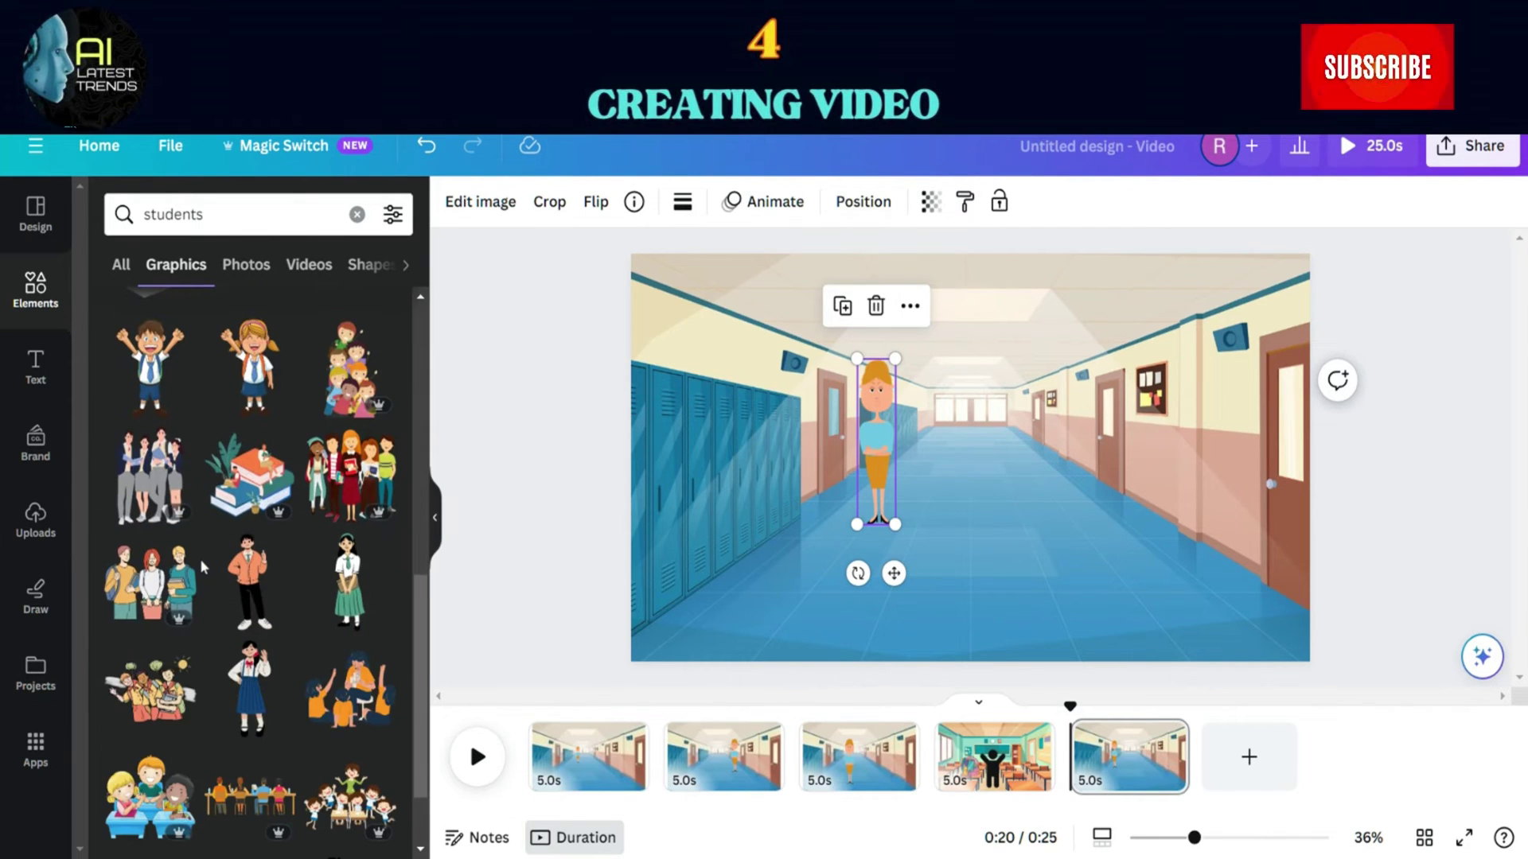
scroll(199, 542, down, 1)
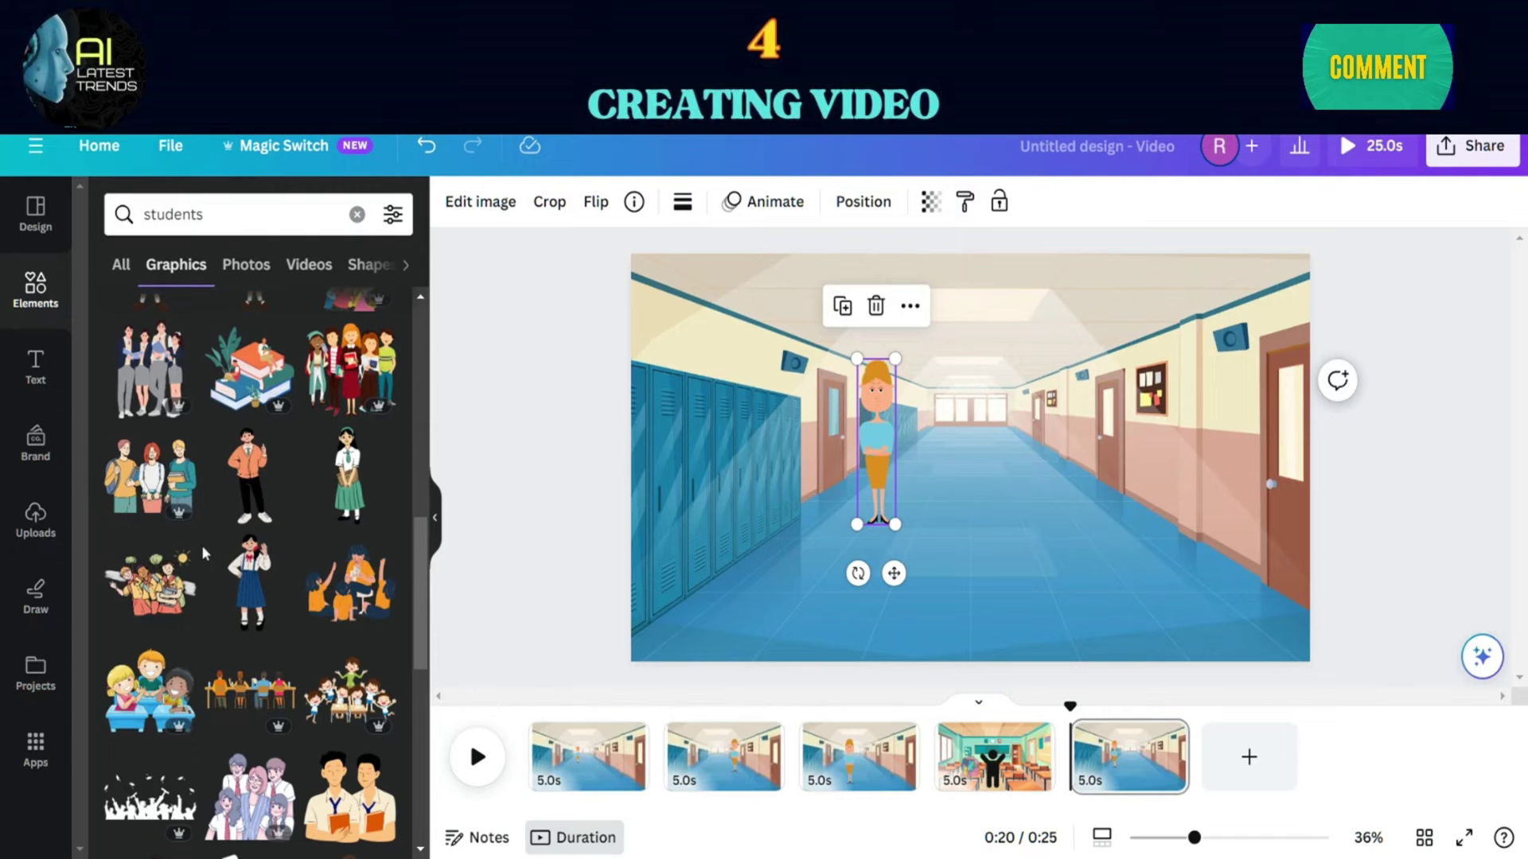
scroll(203, 546, down, 2)
scroll(202, 546, down, 2)
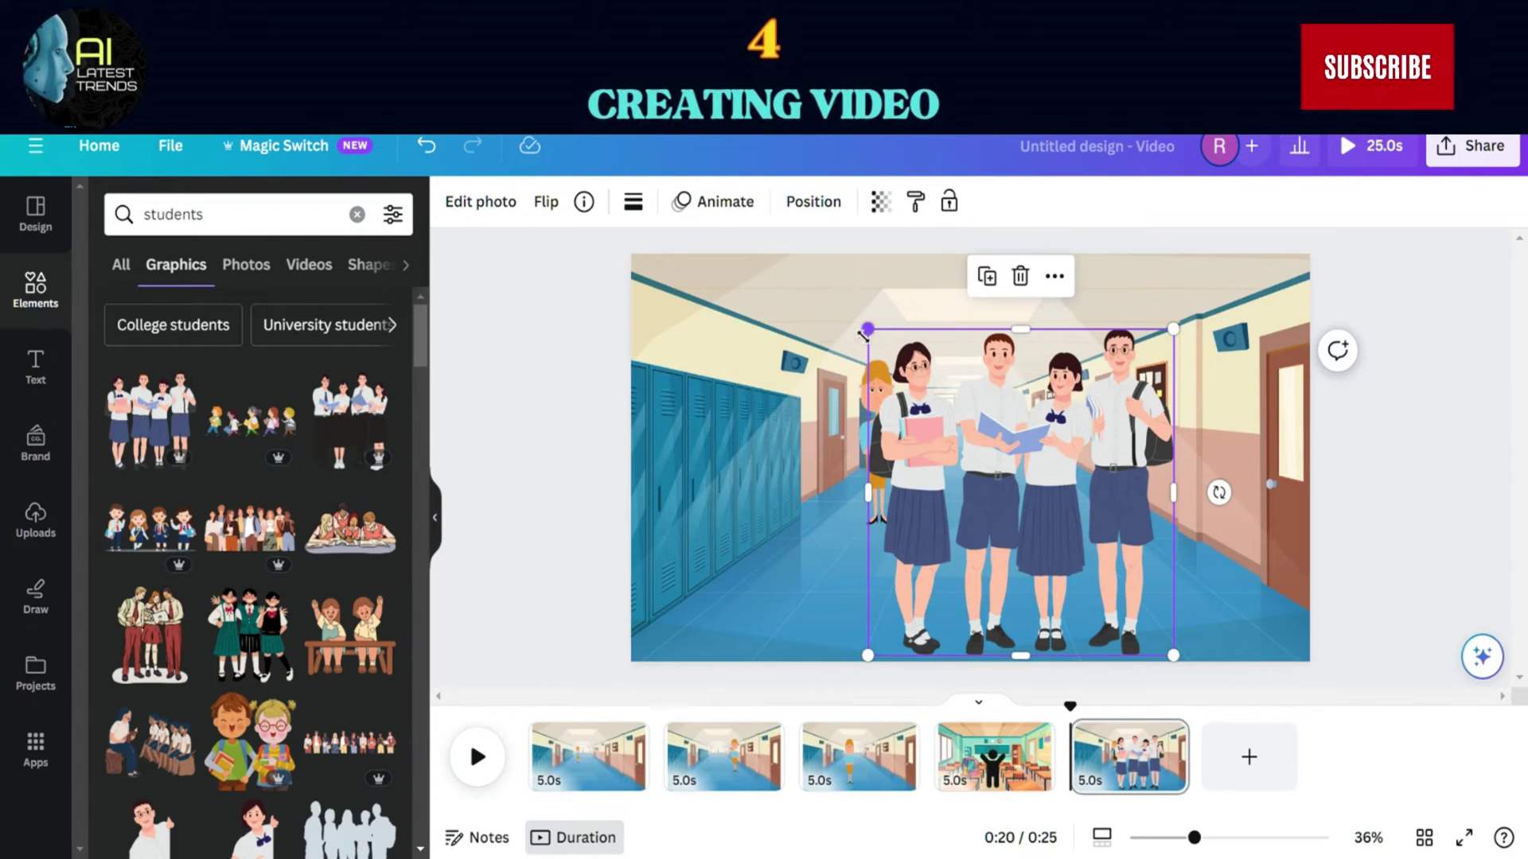
On the fifth page, shrink the woman to a distant figure and place the group of four uniformed students in the hallway foreground
drag(865, 333, 878, 408)
drag(860, 339, 866, 371)
drag(881, 438, 876, 431)
drag(859, 365, 863, 385)
drag(1042, 518, 1020, 464)
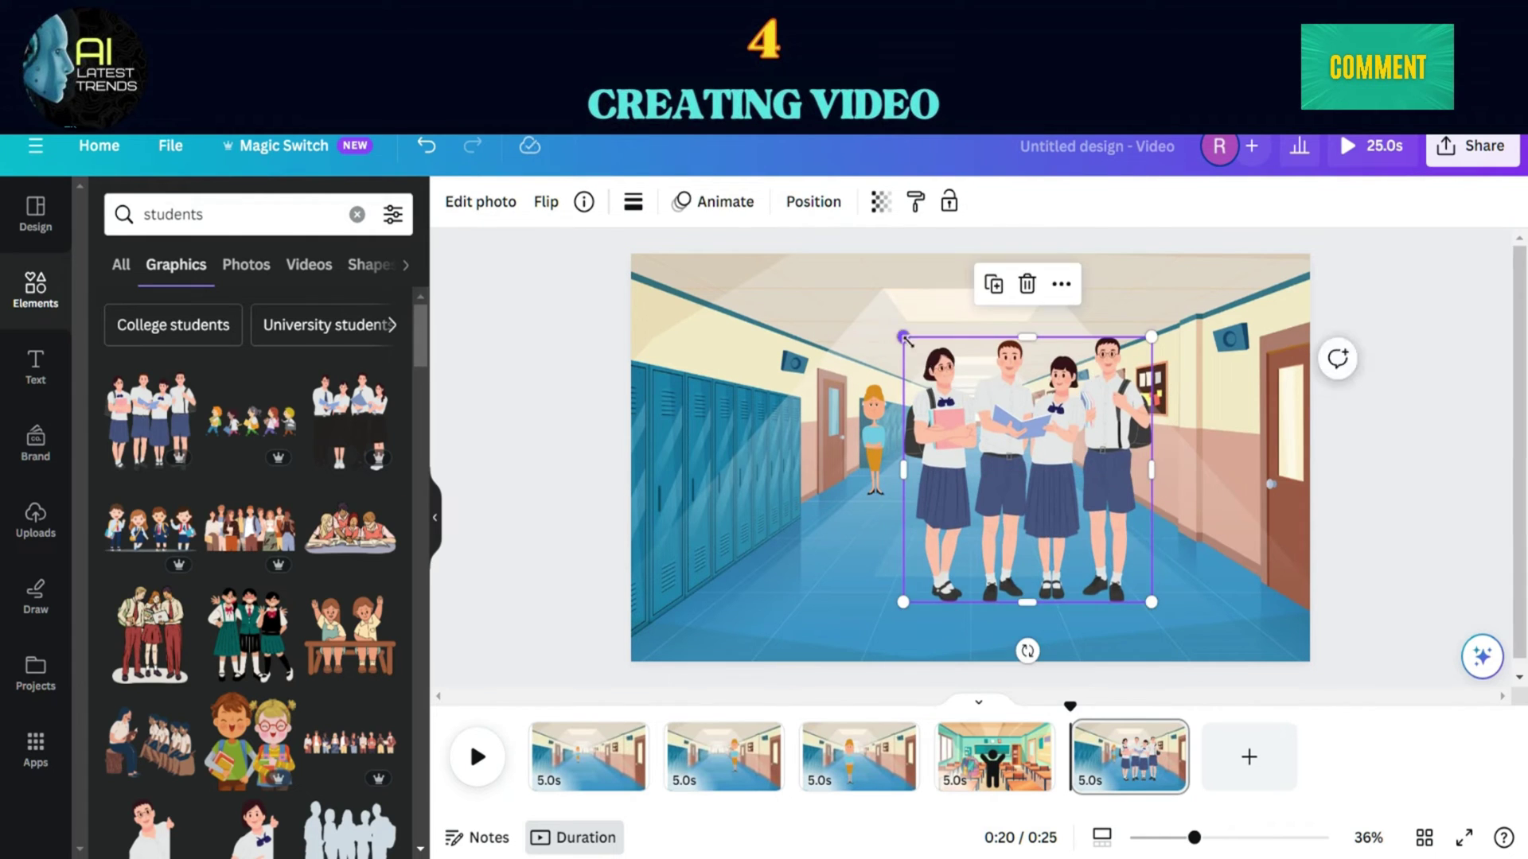
Apply the Drift animation in the rightward direction to the woman behind the students, and add a blank sixth page
click(713, 201)
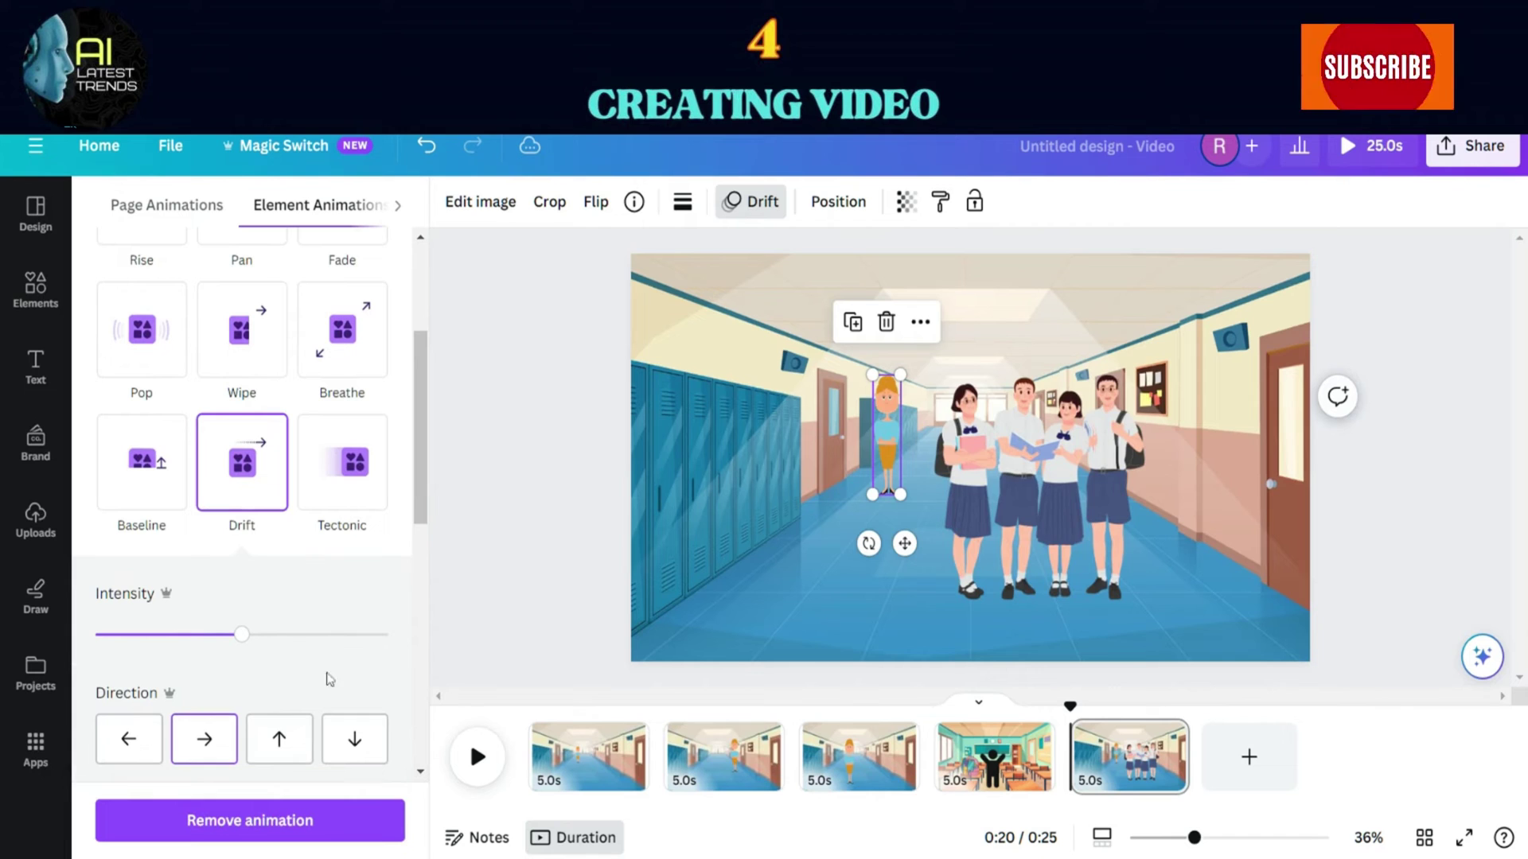
click(572, 511)
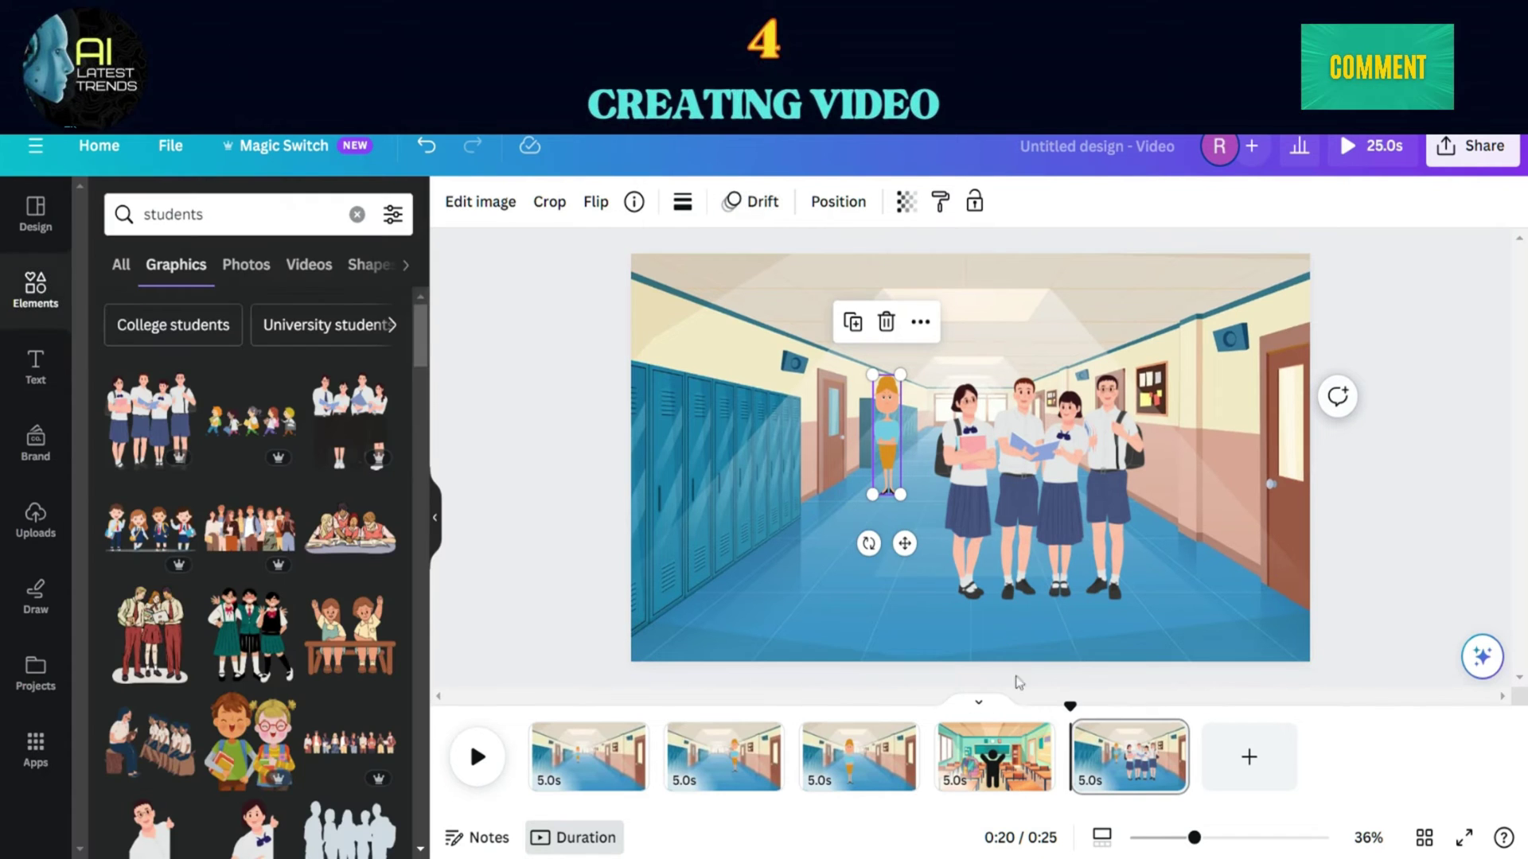
click(1248, 757)
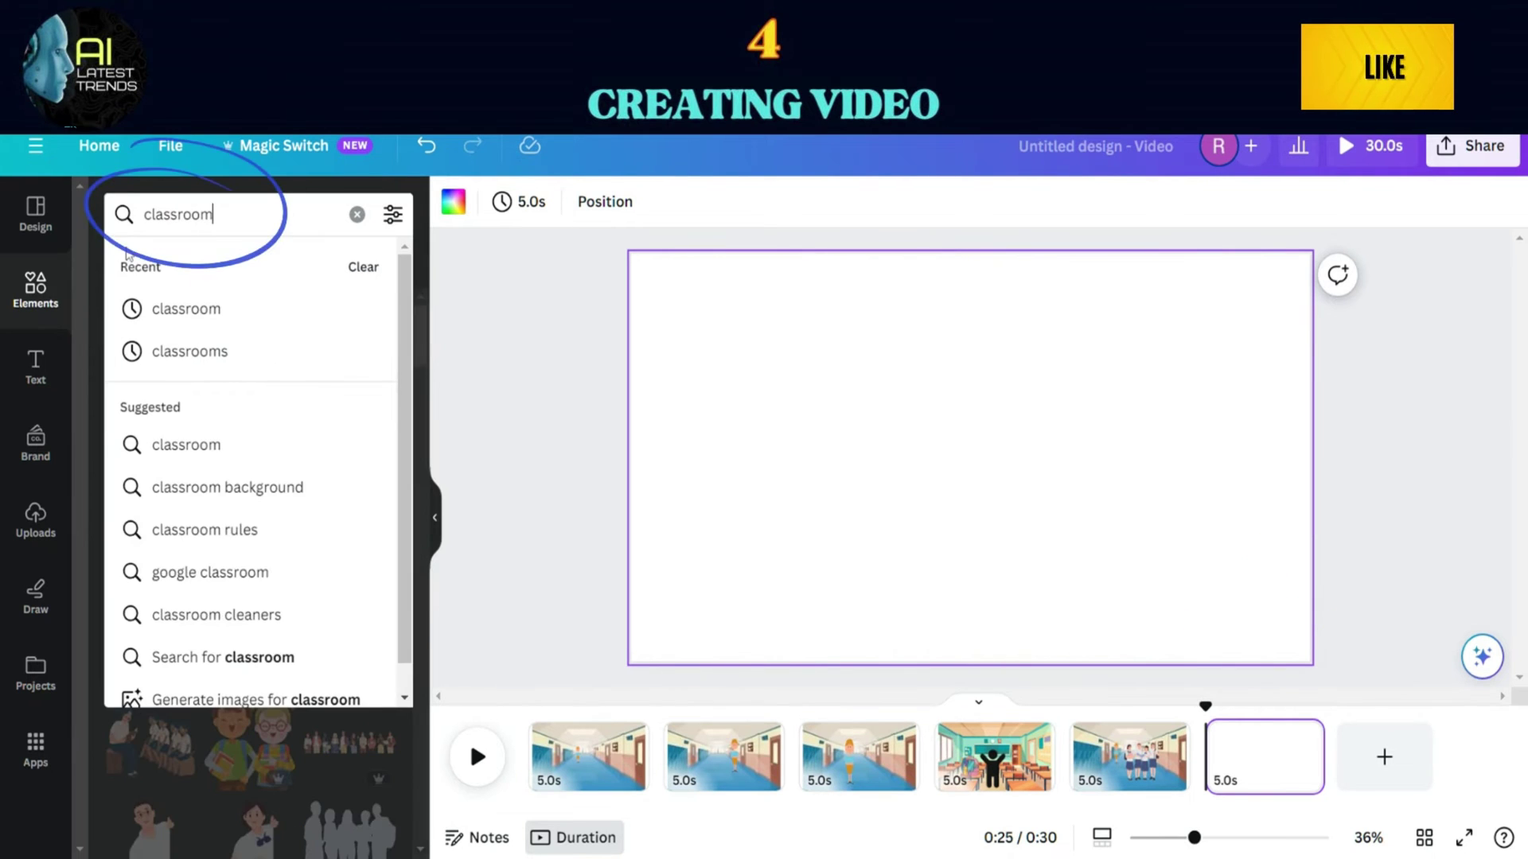
Fill the sixth page with the empty yellow classroom graphic from a "classroom" search, and add three students found under "students"
key(Return)
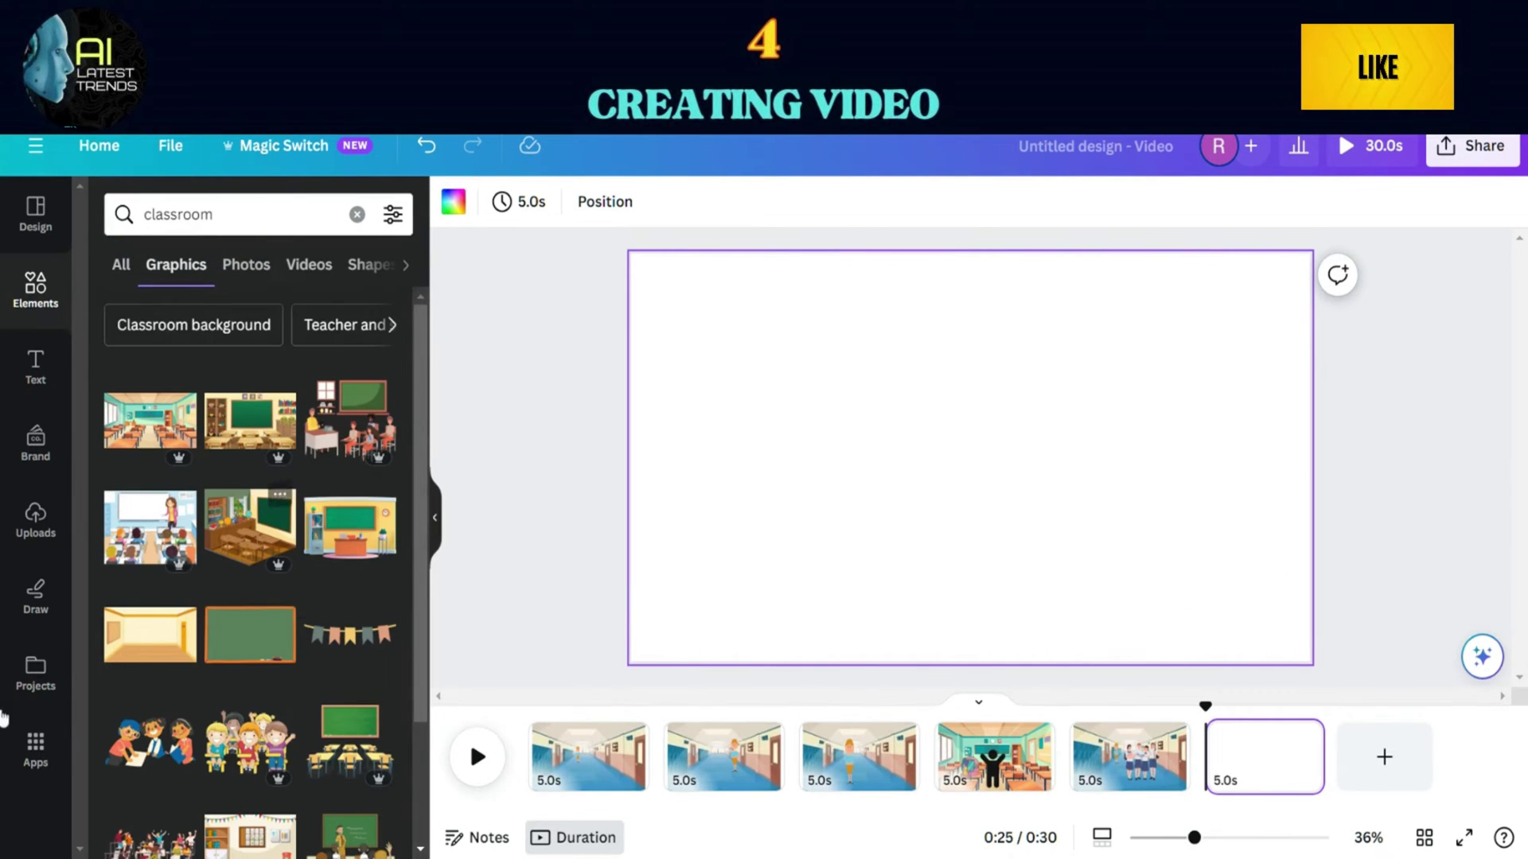
click(150, 635)
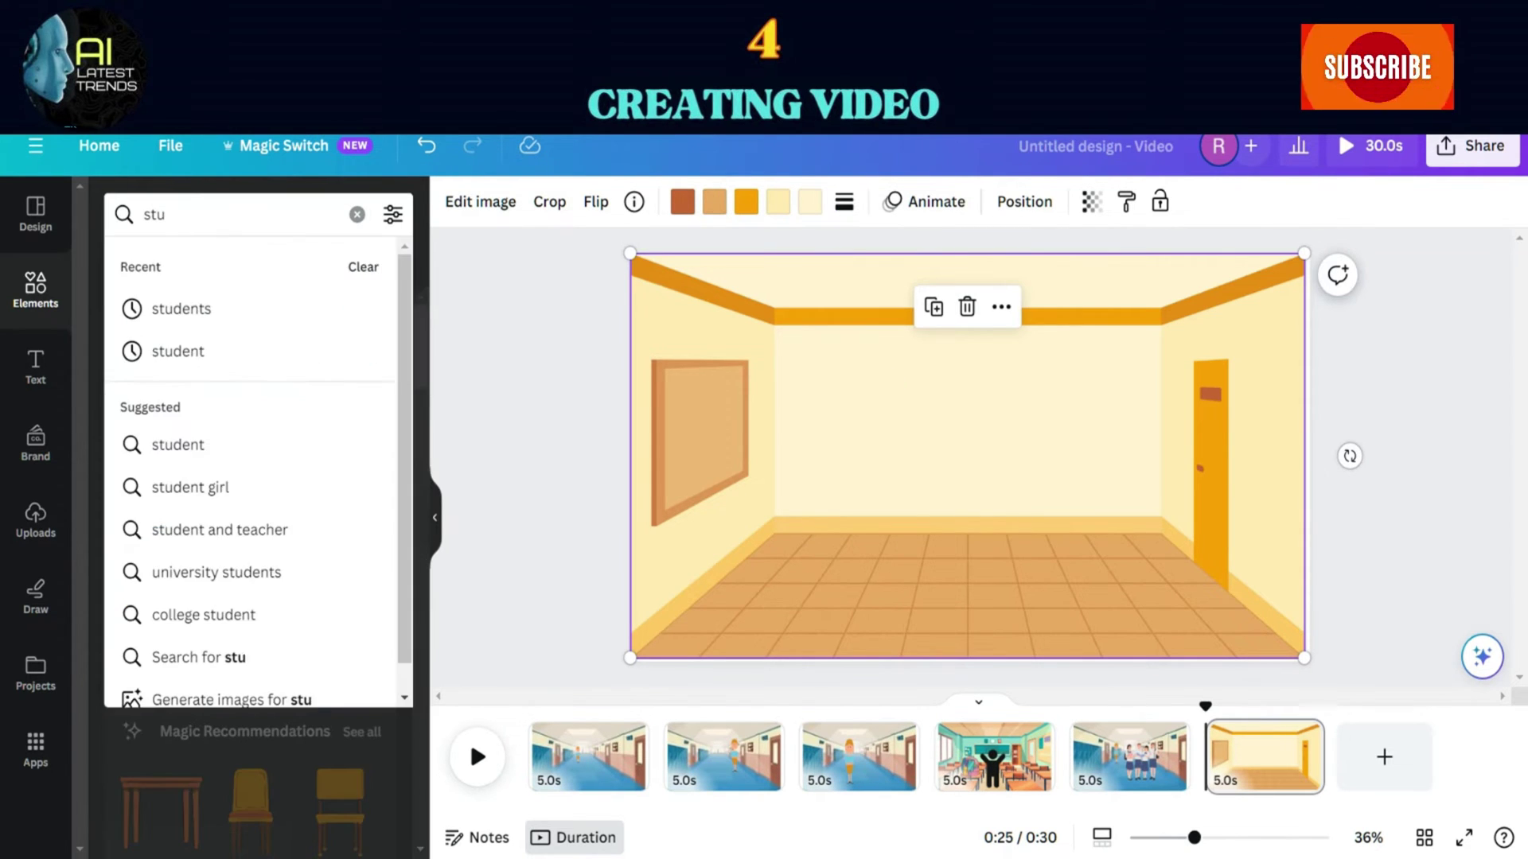
text(dents)
key(Return)
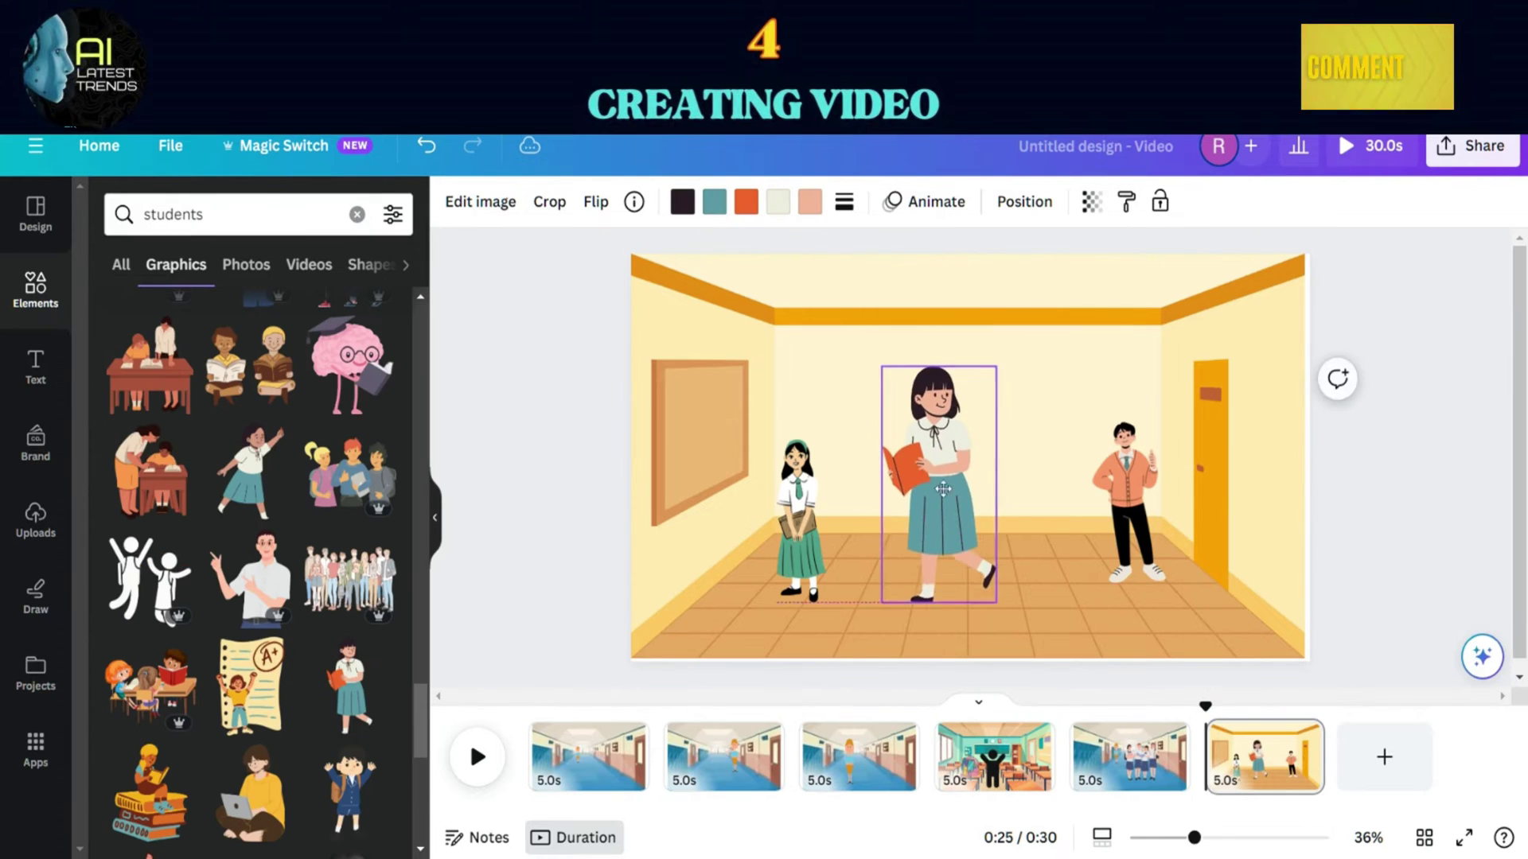
mouse_move(929, 496)
mouse_down()
mouse_move(967, 530)
mouse_move(959, 504)
mouse_up()
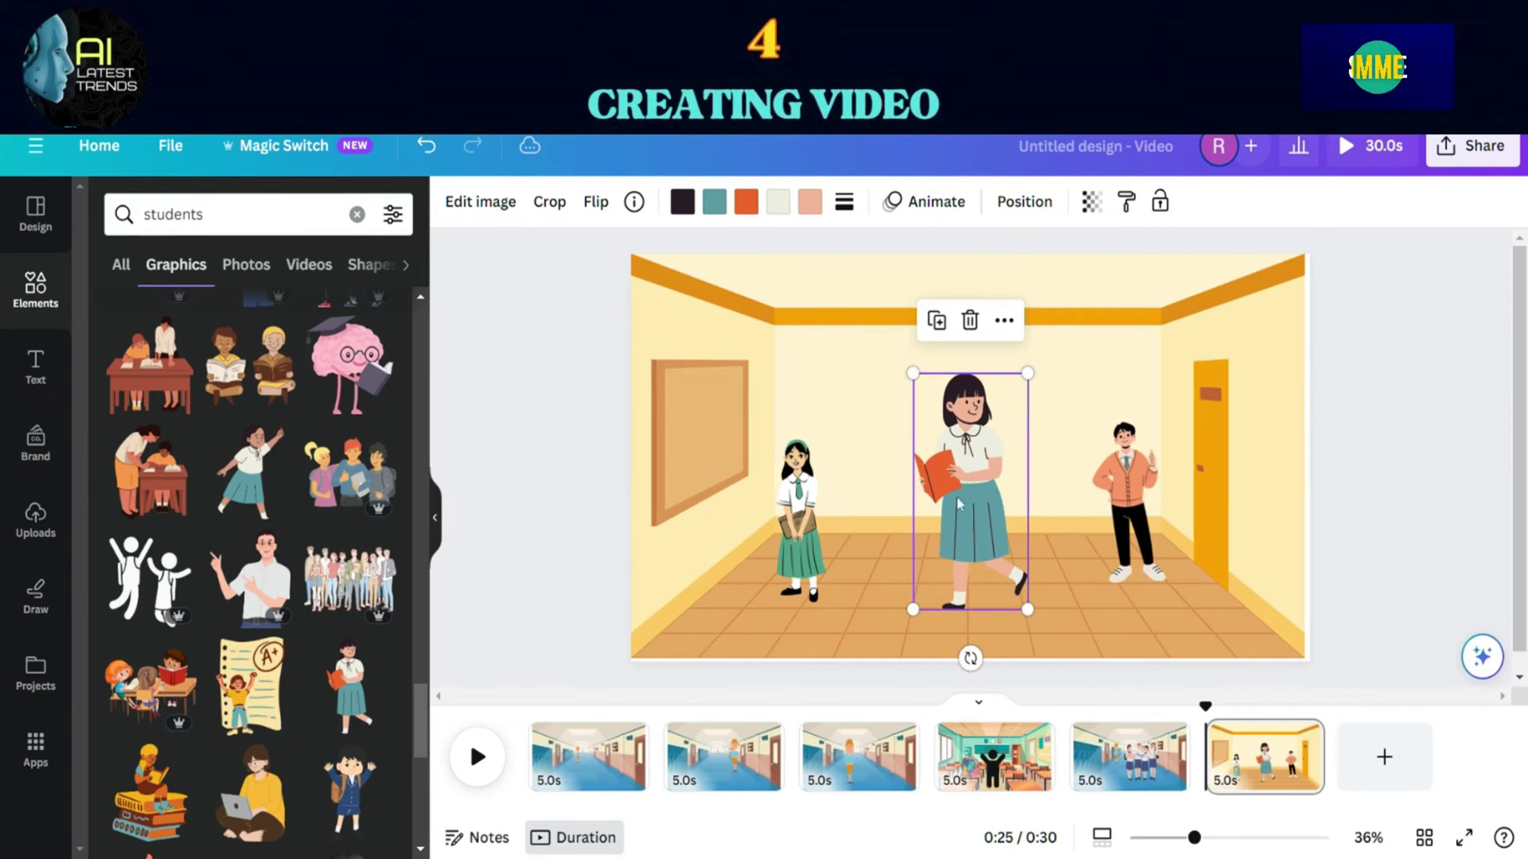
Enlarge the outer girl and the boy to match the middle girl's height, and space the three students across the classroom
click(799, 509)
drag(775, 439, 754, 367)
drag(969, 497, 956, 489)
click(1126, 485)
drag(1092, 421, 1064, 371)
drag(1115, 466, 1123, 484)
drag(1073, 391, 1060, 367)
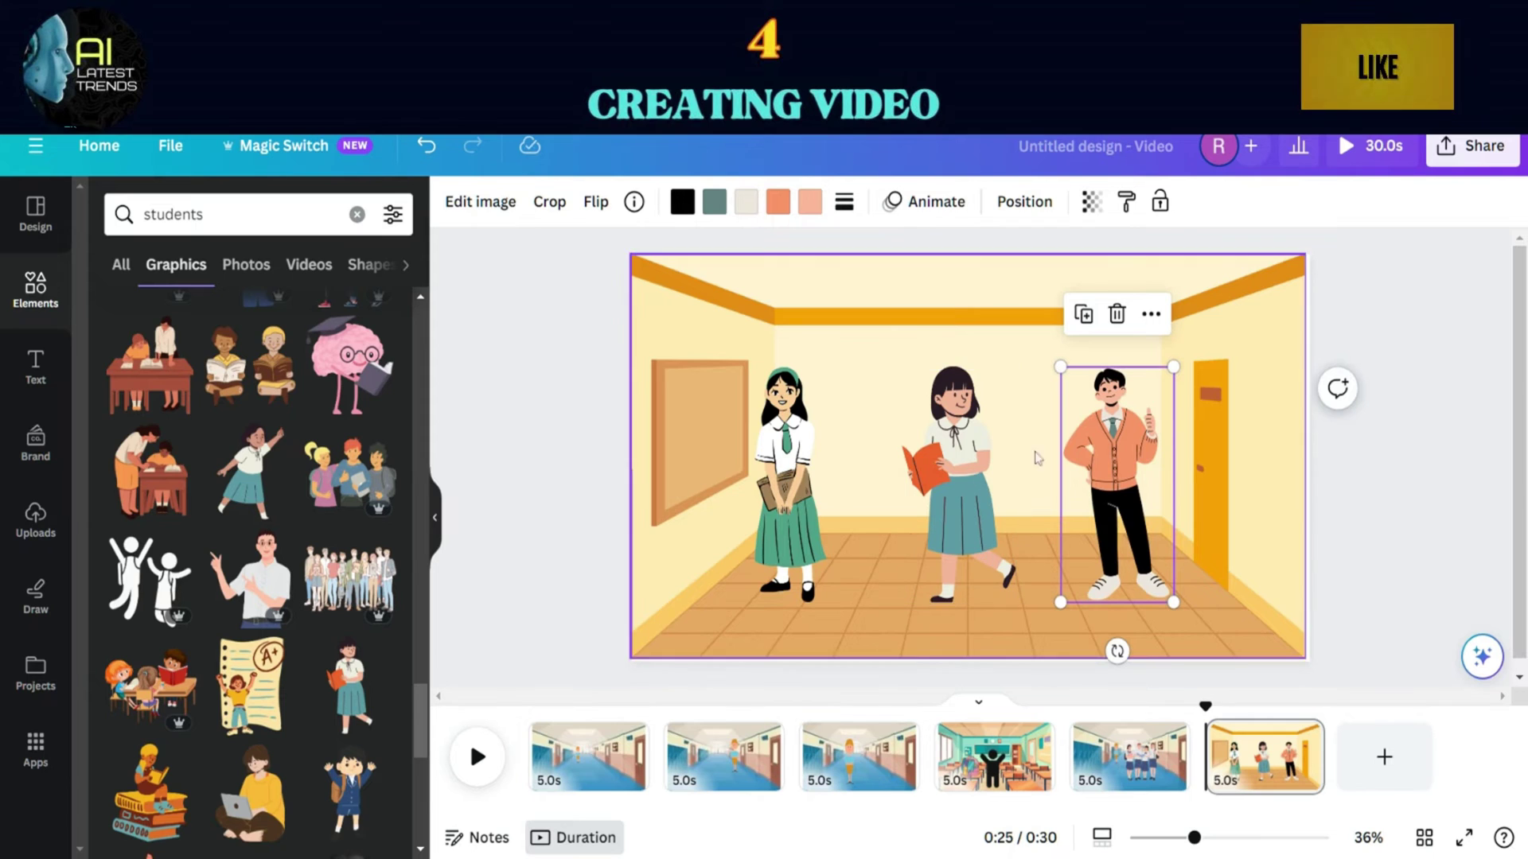
drag(1108, 427, 1127, 421)
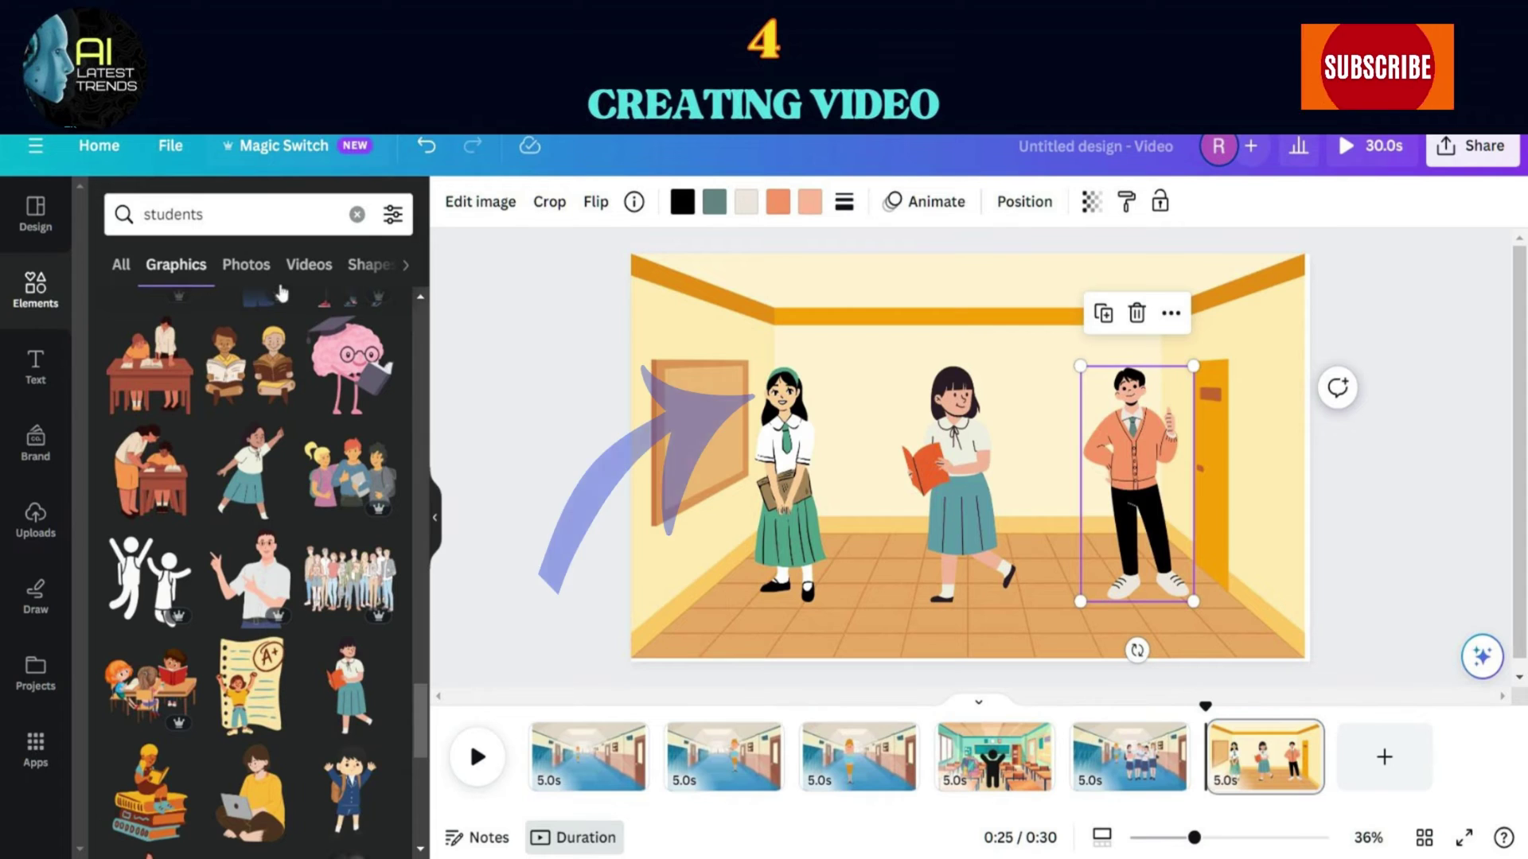
Search the graphics for "sick" and place the emoji with a thermometer above the leftmost girl
click(175, 215)
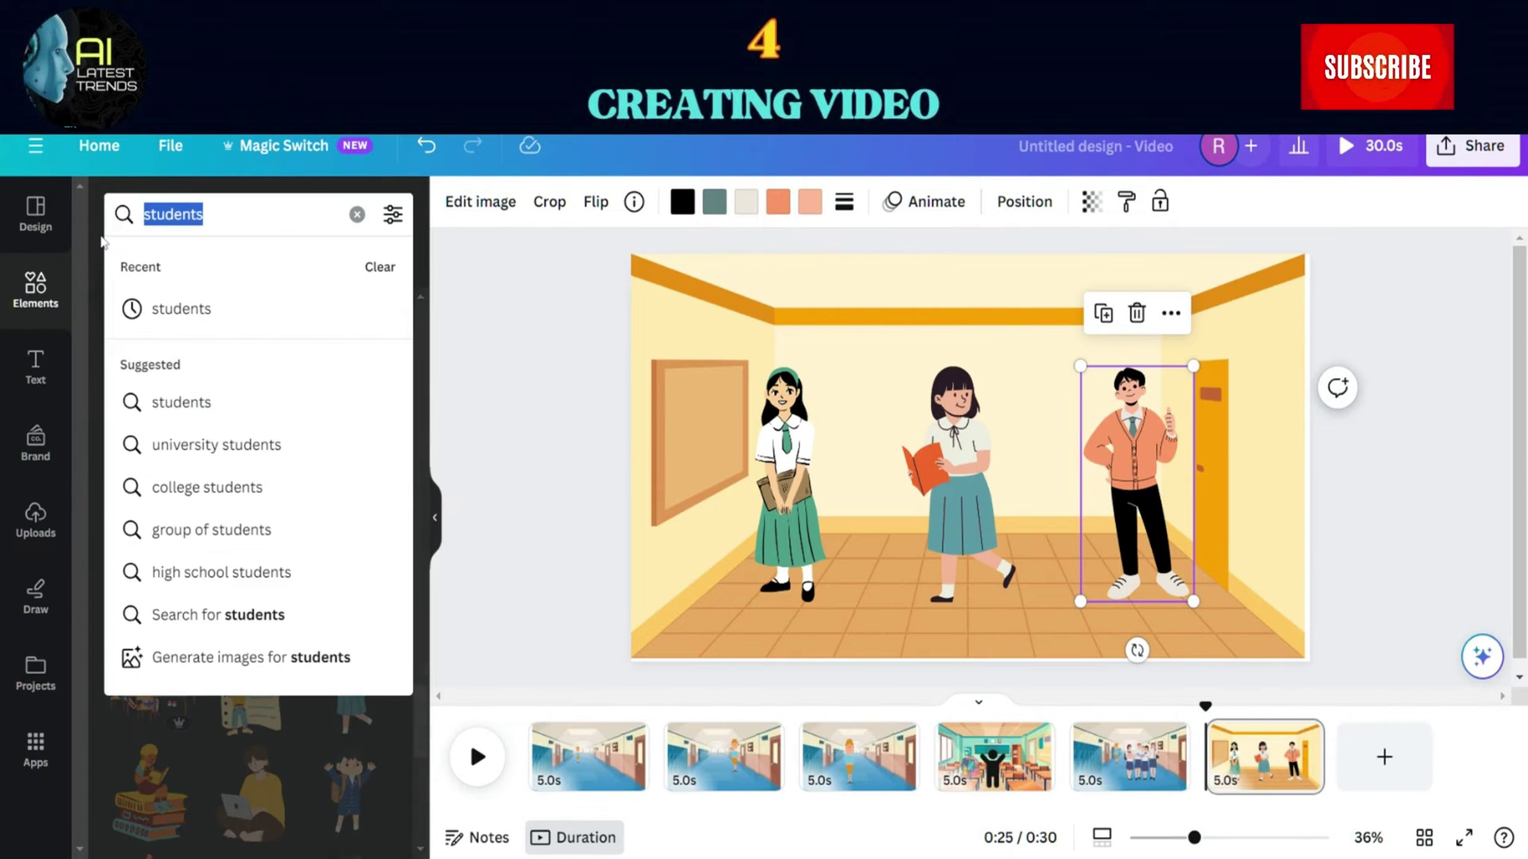
text(sick)
key(Return)
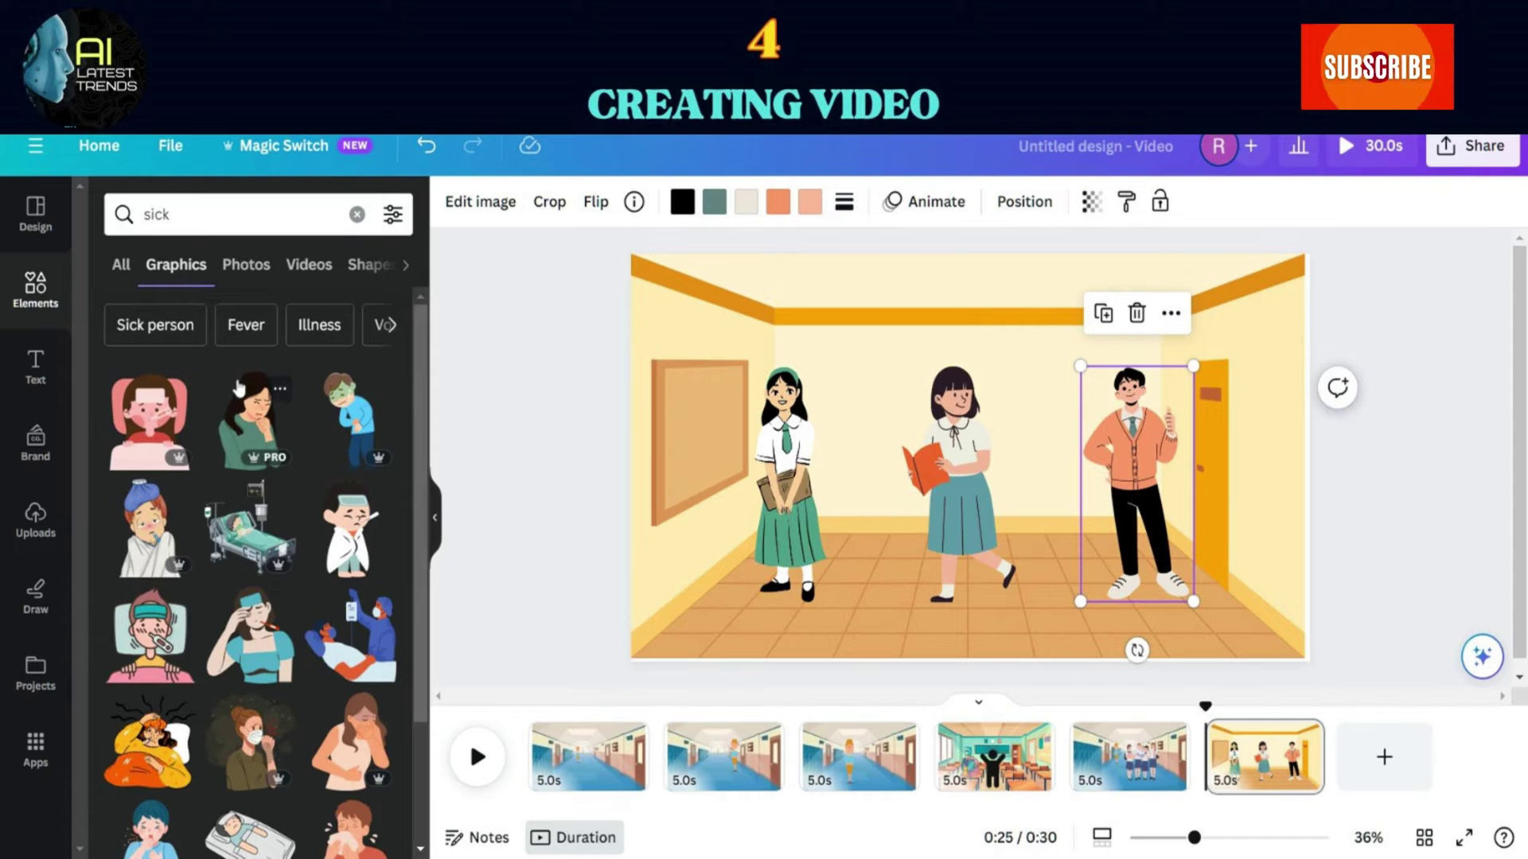
scroll(241, 390, down, 8)
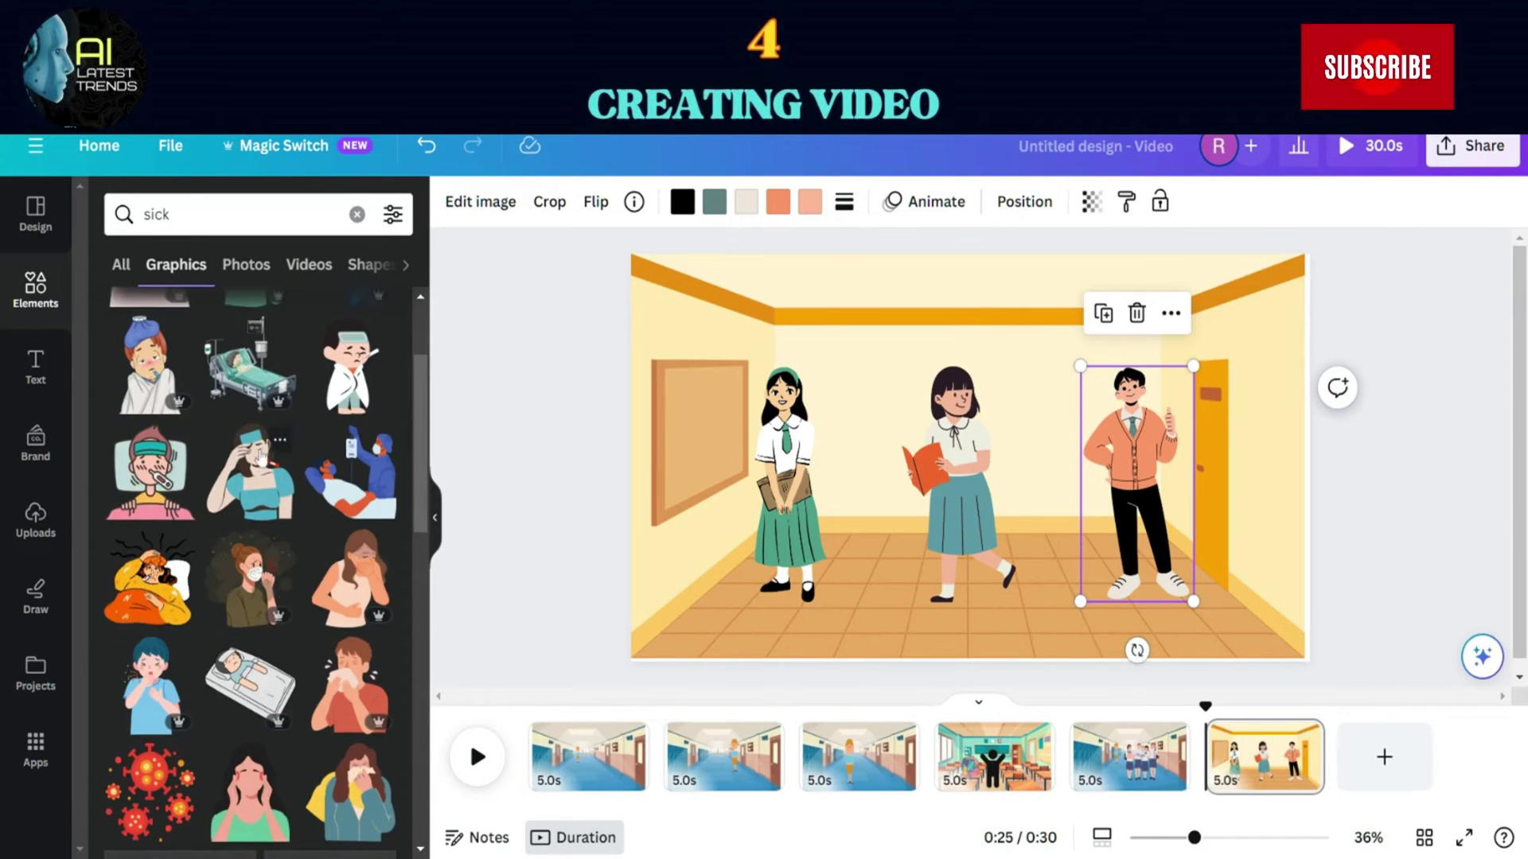
click(256, 369)
Filter the "sick" graphics to animated ones only
click(394, 214)
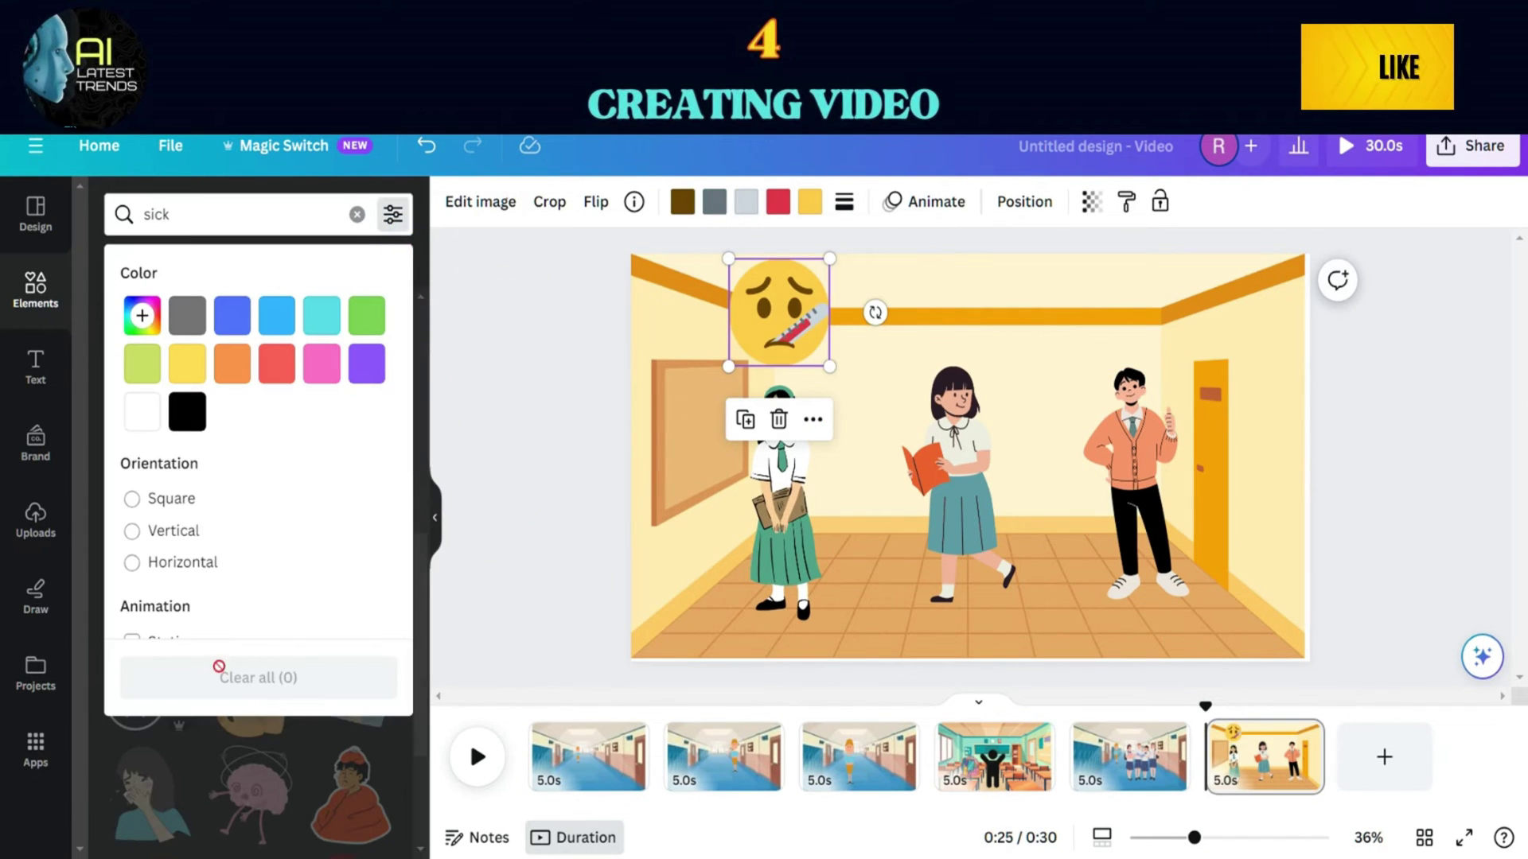
scroll(148, 601, down, 1)
click(133, 570)
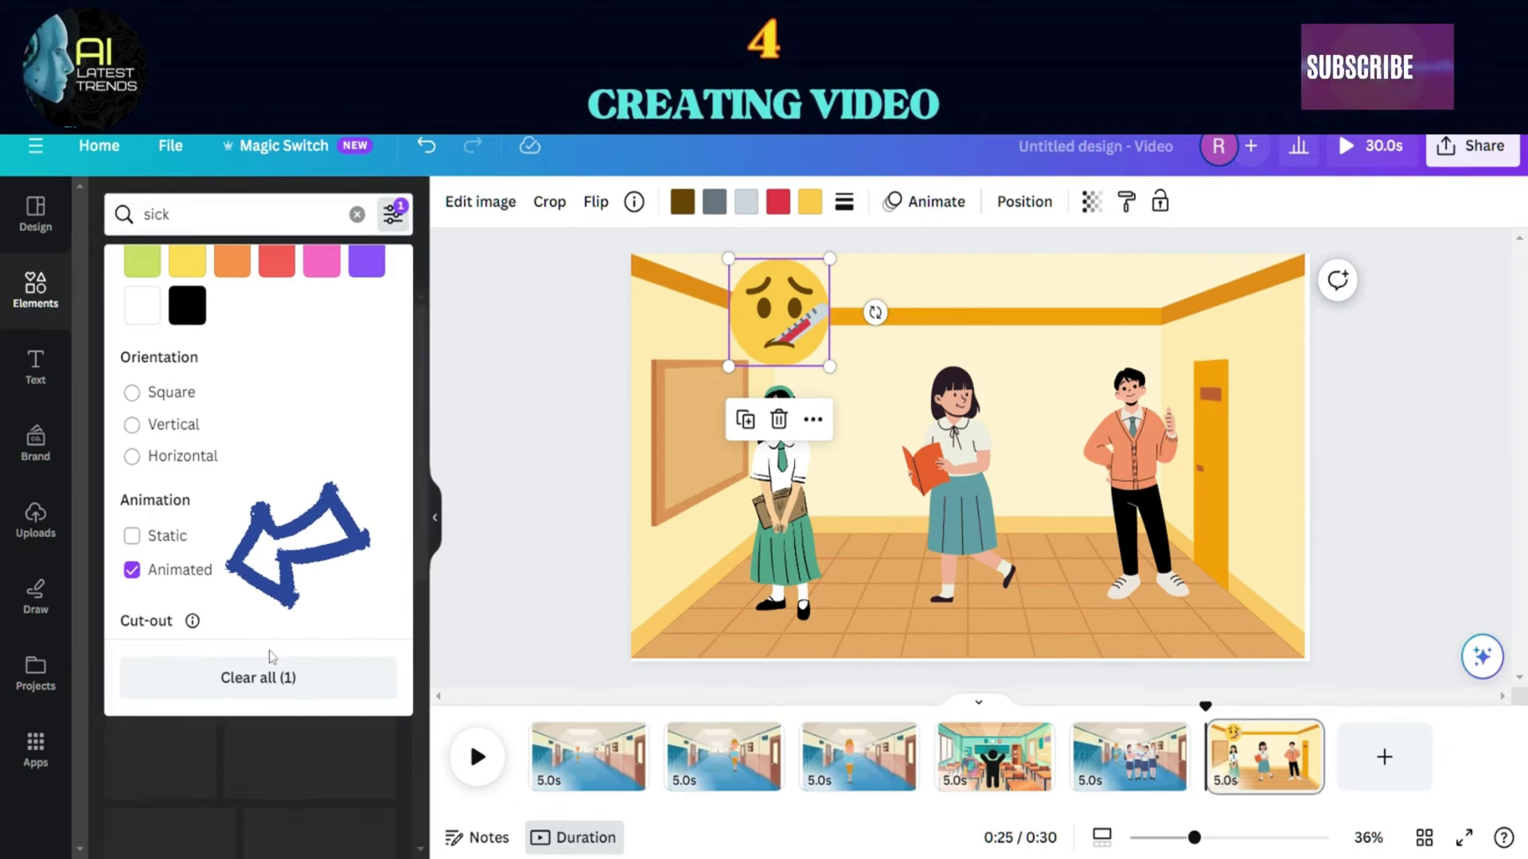
click(390, 222)
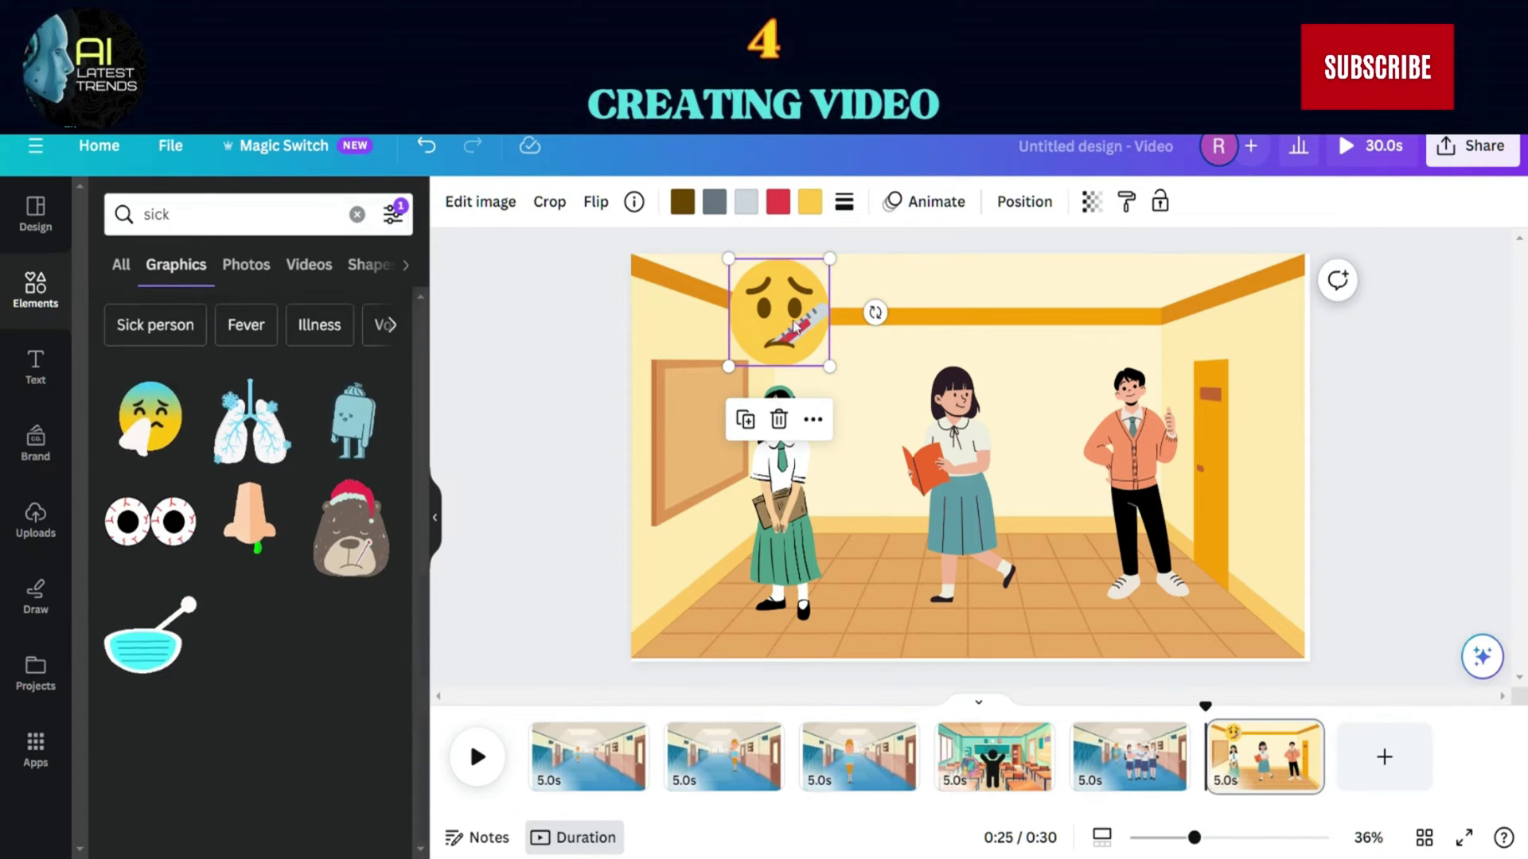
Replace the thermometer emoji with the animated sneezing emoji, shrunk and placed above the leftmost girl's head
key(Delete)
drag(150, 417, 834, 425)
drag(682, 259, 842, 435)
drag(869, 455, 735, 281)
drag(776, 327, 756, 322)
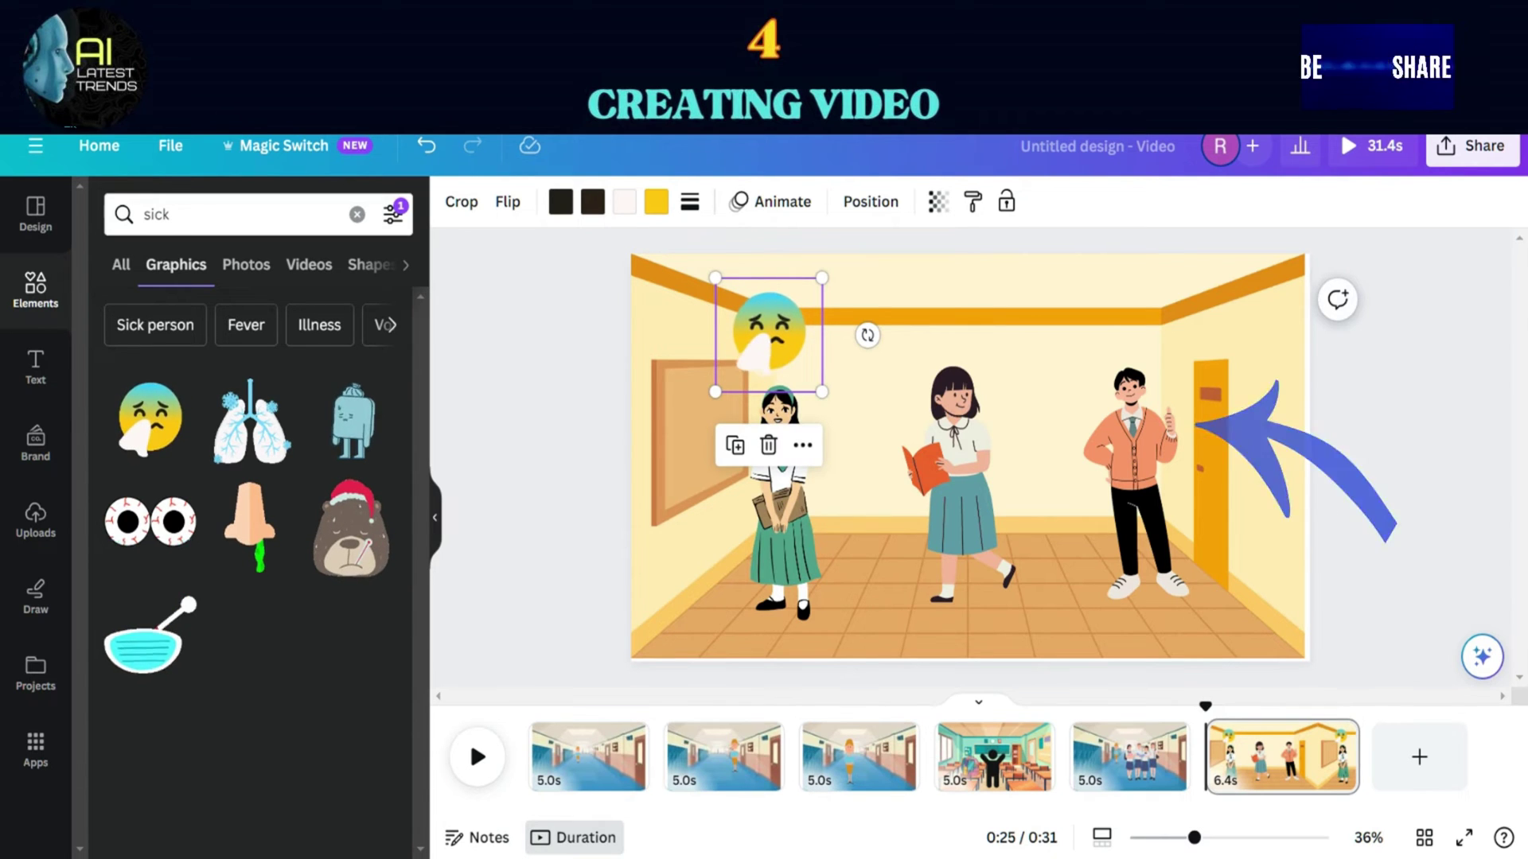
Search the graphics for "baseball" and add the animated pink bat and ball, shrunk to fit above the boy's head
drag(182, 216, 94, 234)
text(b)
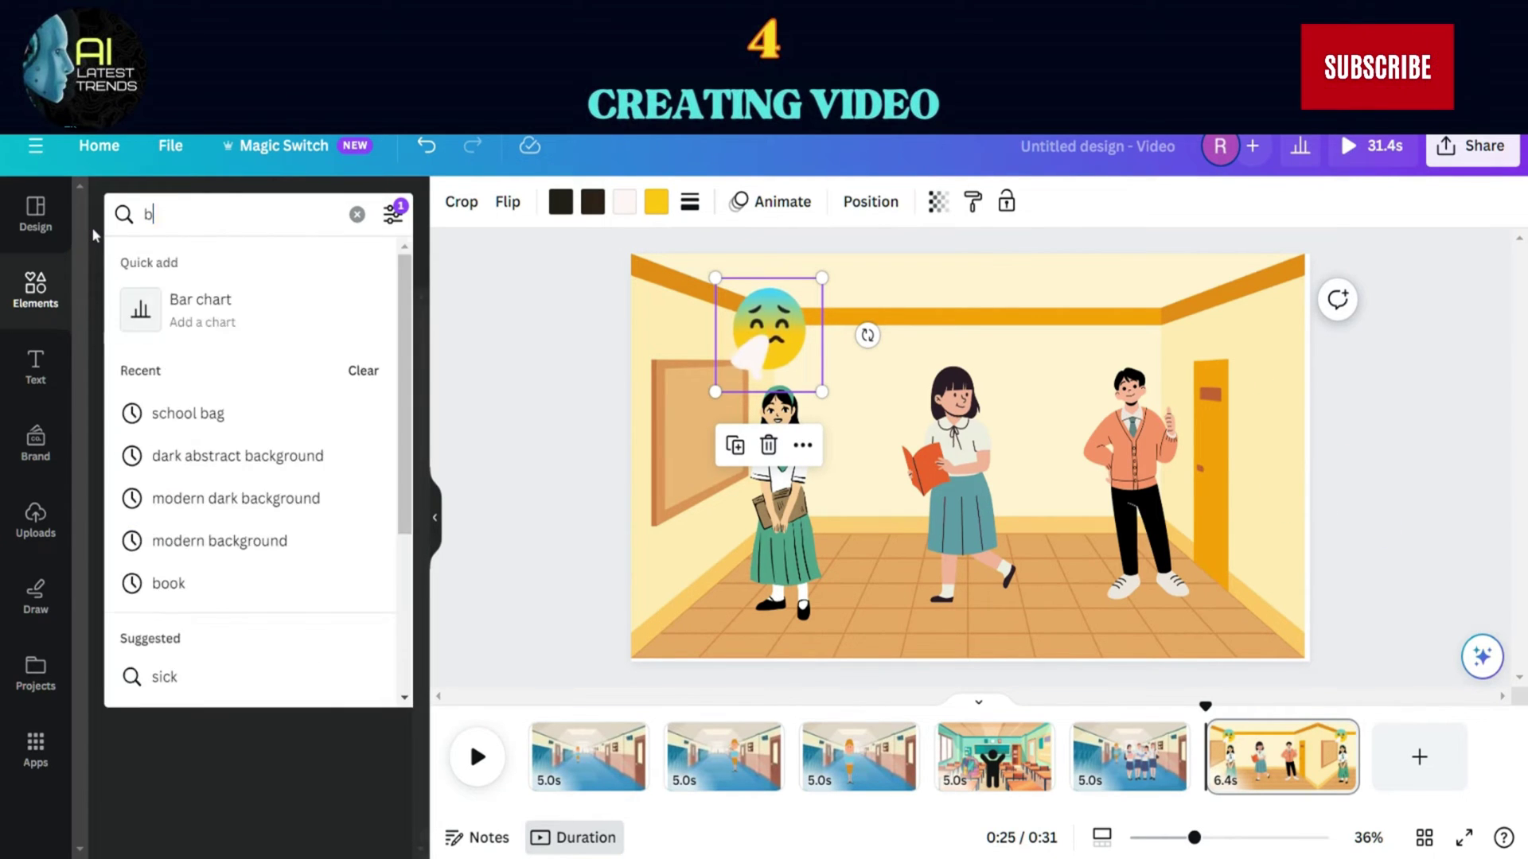
text(aseba)
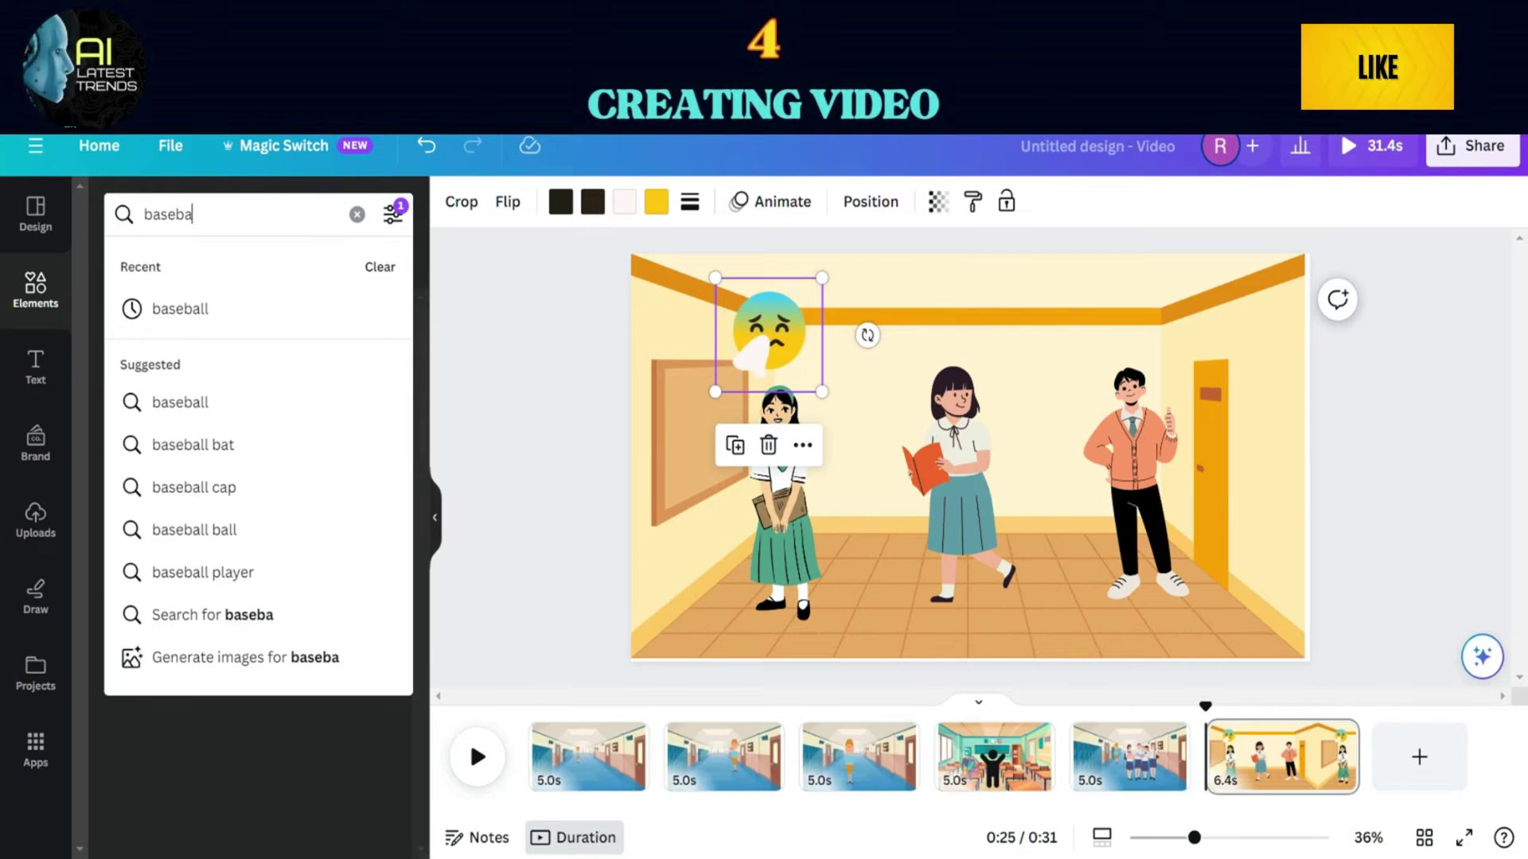
text(ll)
key(Return)
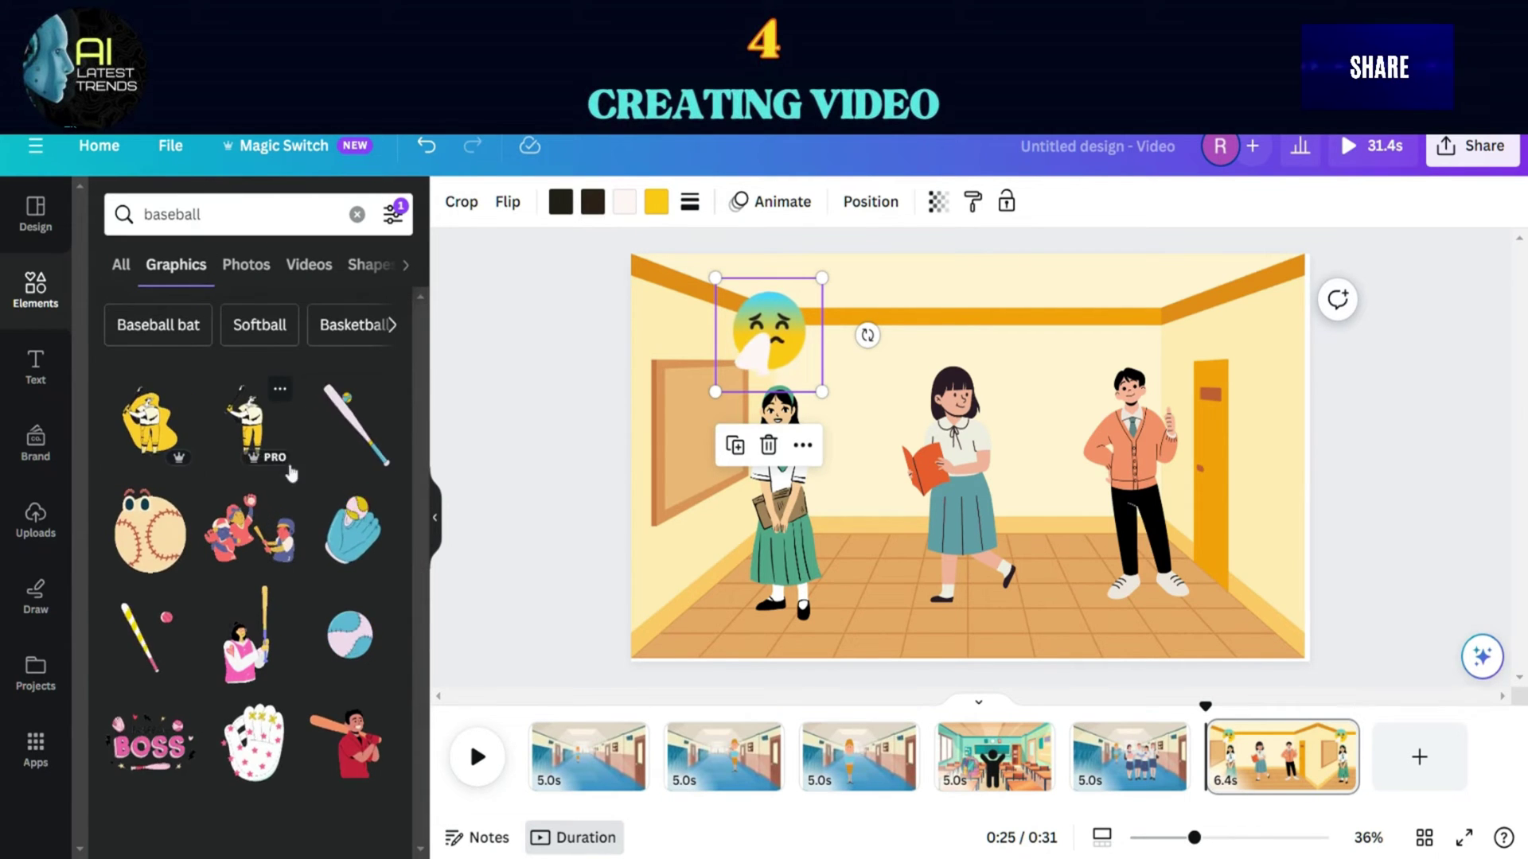
drag(343, 442, 648, 416)
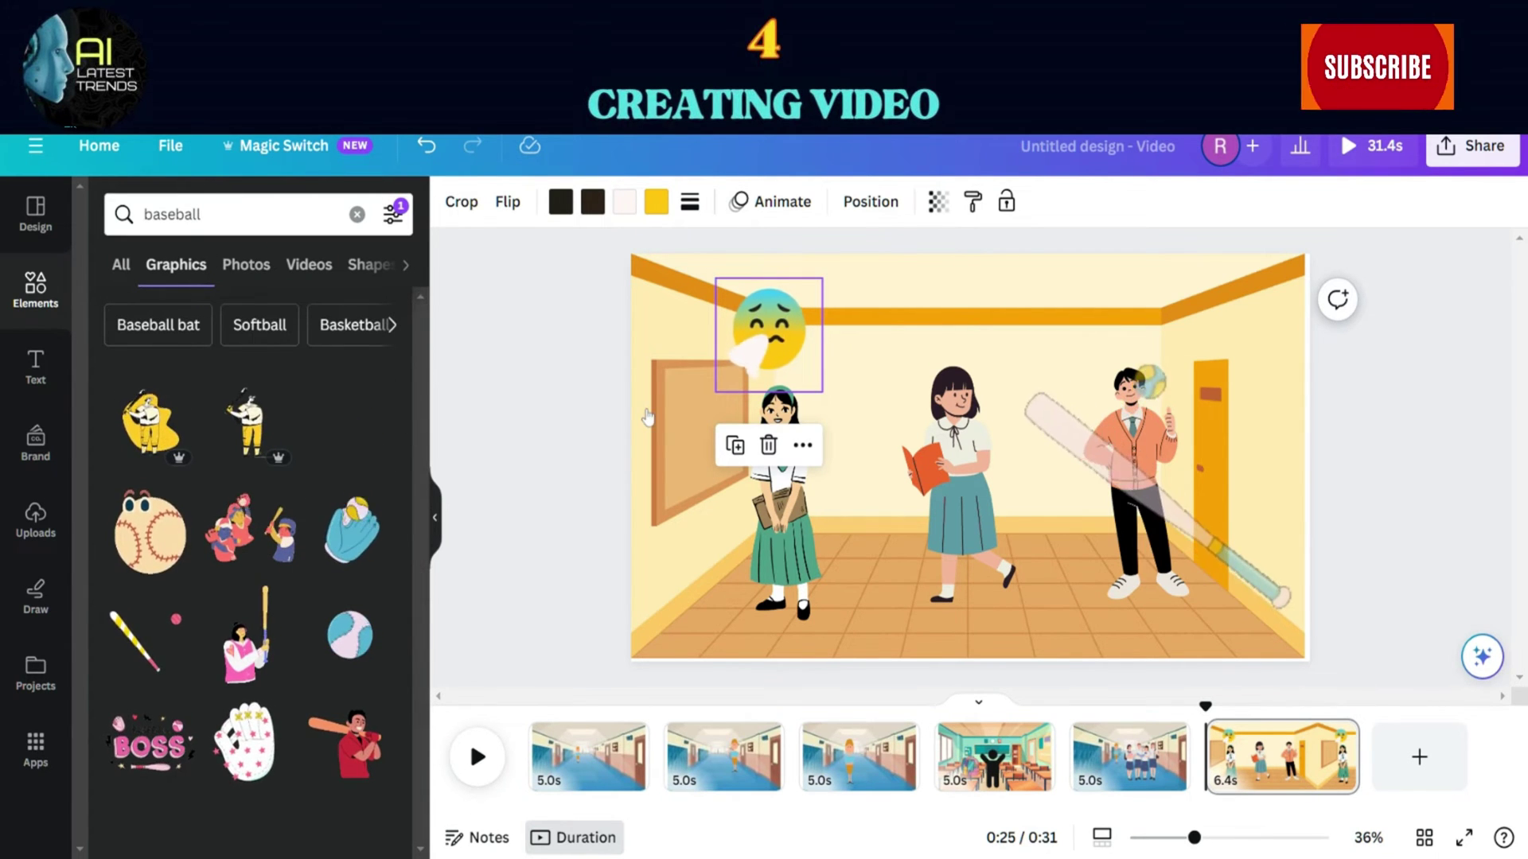
drag(1024, 273, 1207, 472)
drag(1267, 552, 1155, 332)
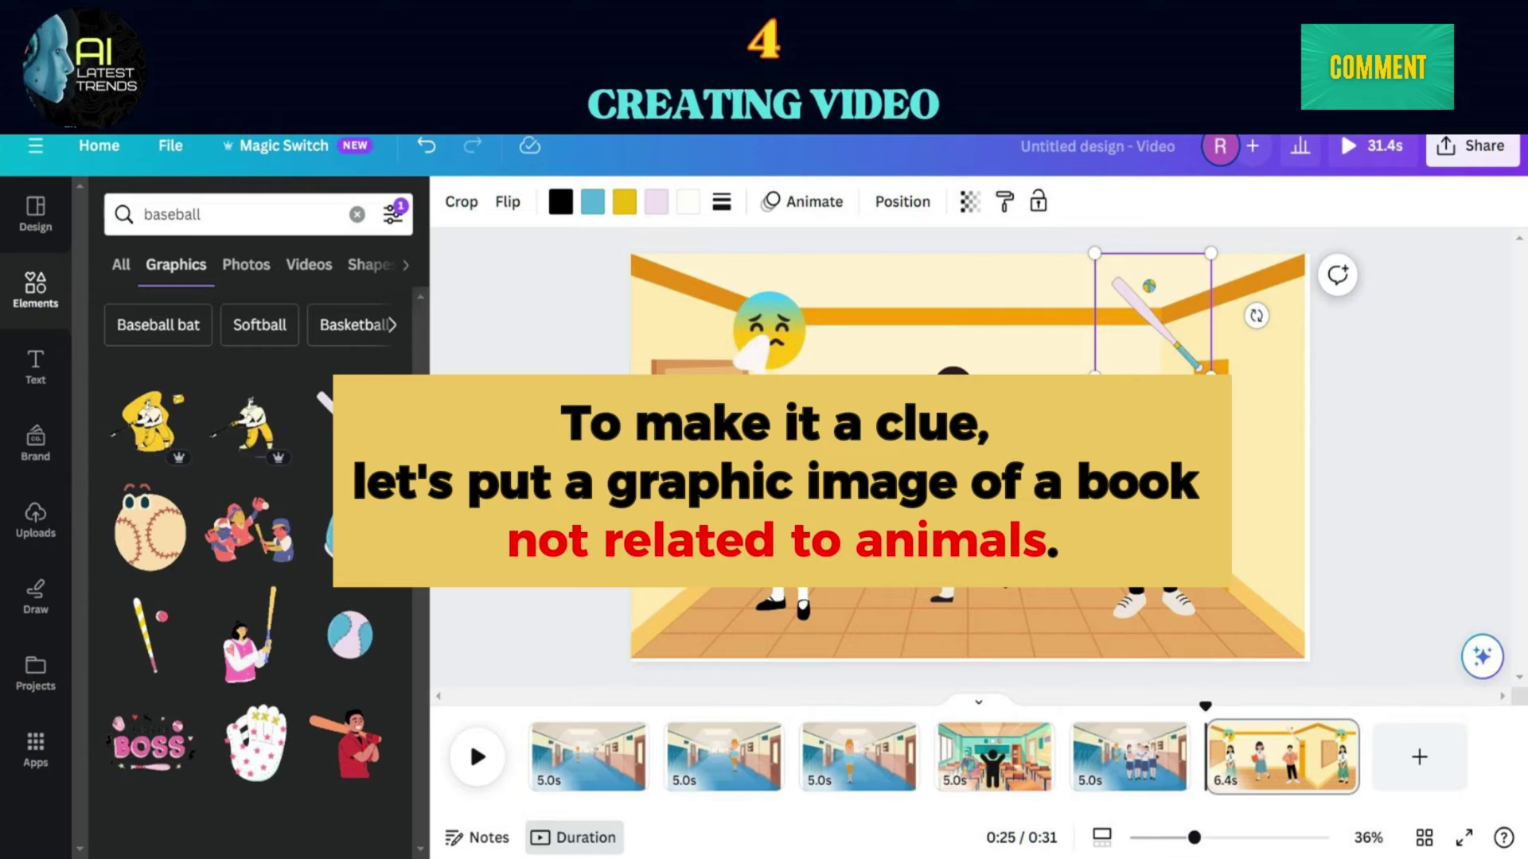
Search the graphics for "atlas" and add the green atlas book, shrunk and placed above the middle girl's head
click(159, 214)
text(atlas)
key(Return)
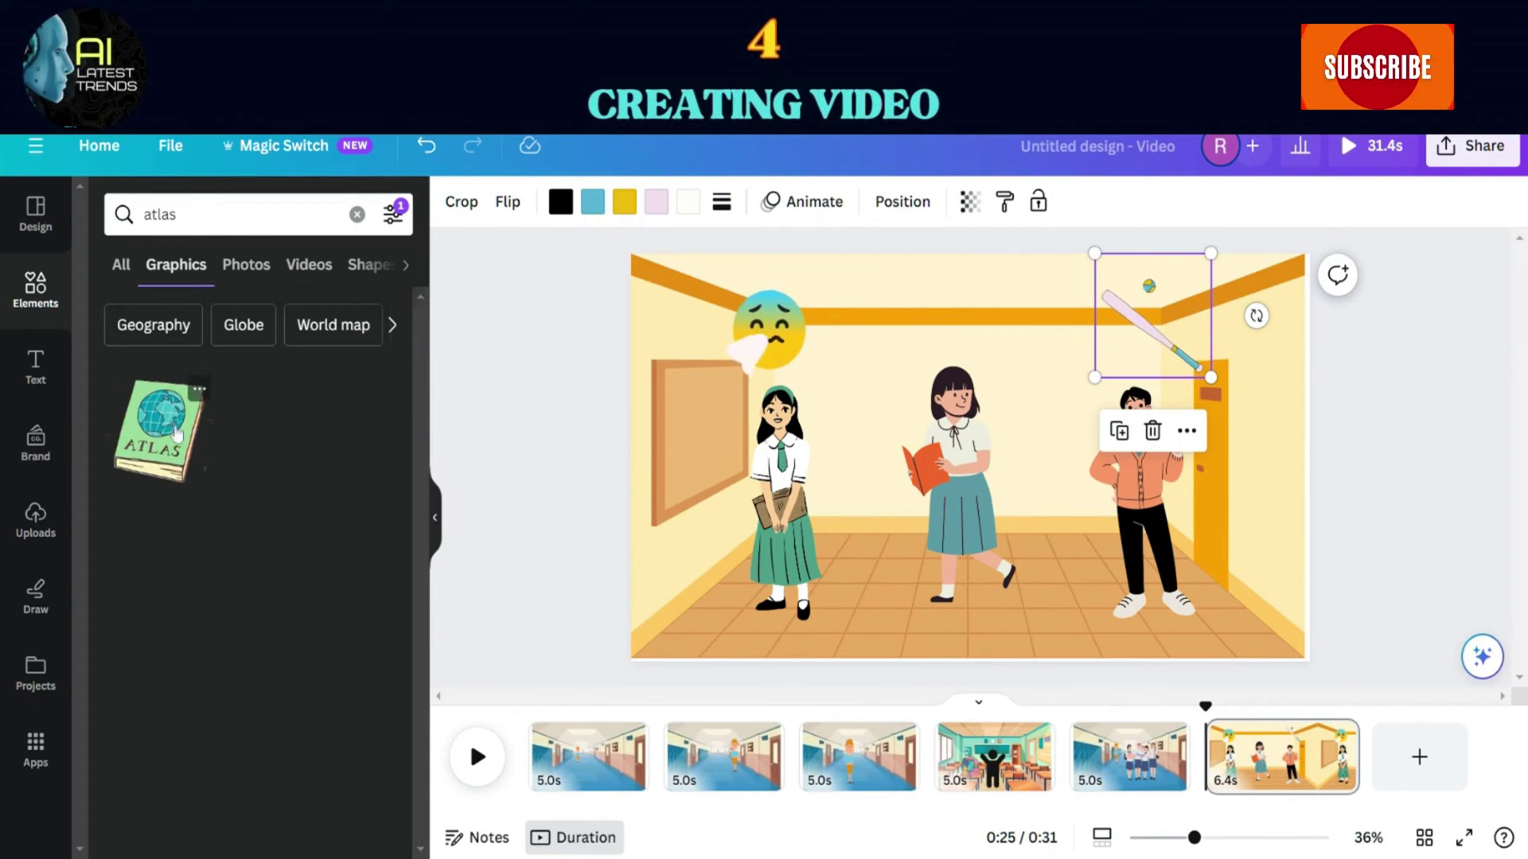
click(177, 433)
drag(880, 290, 1097, 480)
drag(1150, 533, 960, 348)
drag(890, 261, 912, 275)
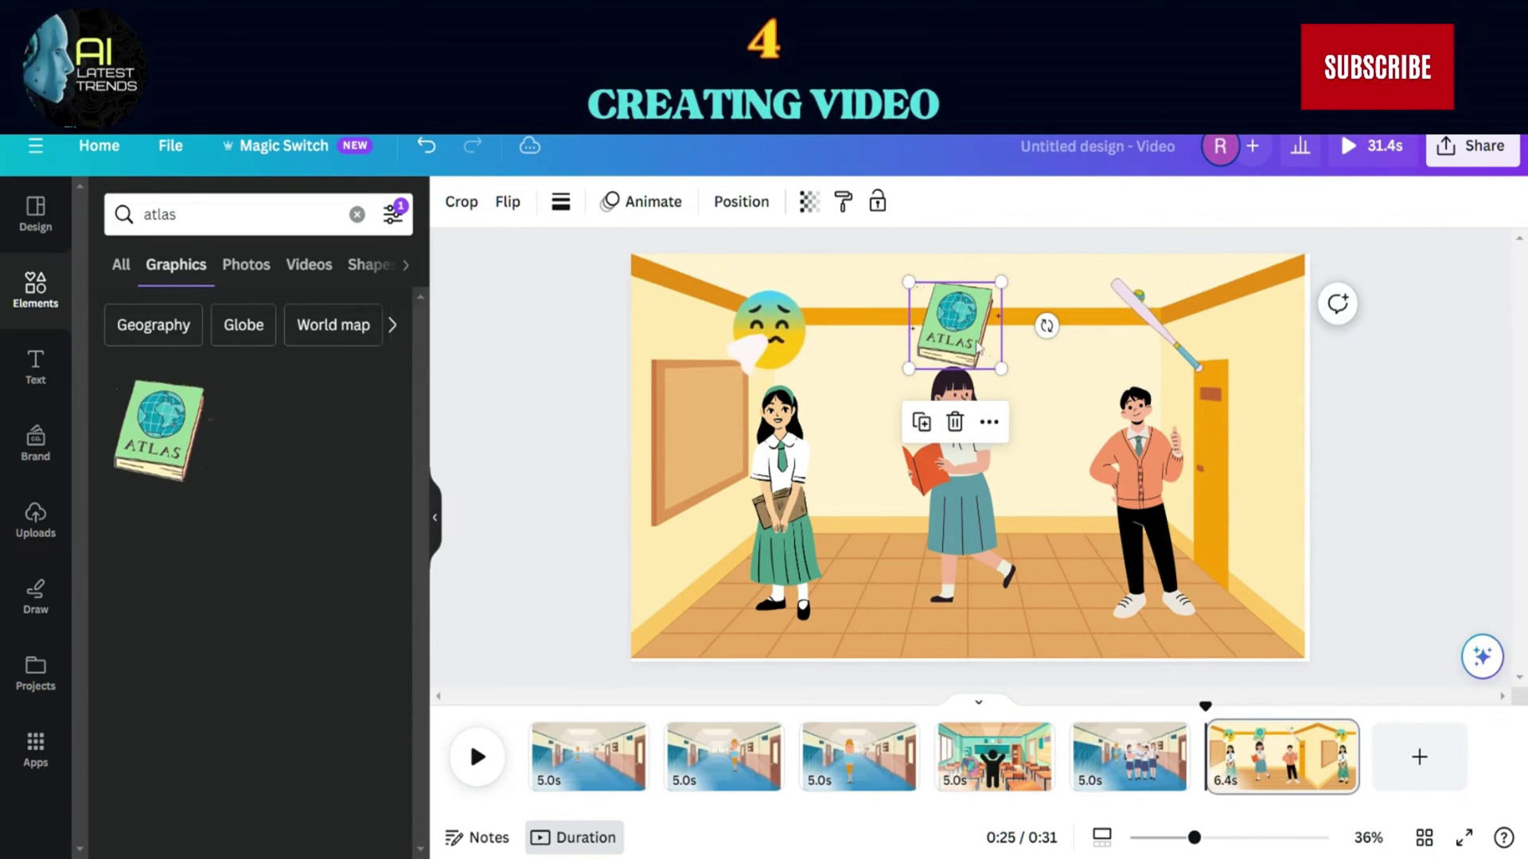
Duplicate the sixth page with the three students and their clue graphics
click(1281, 749)
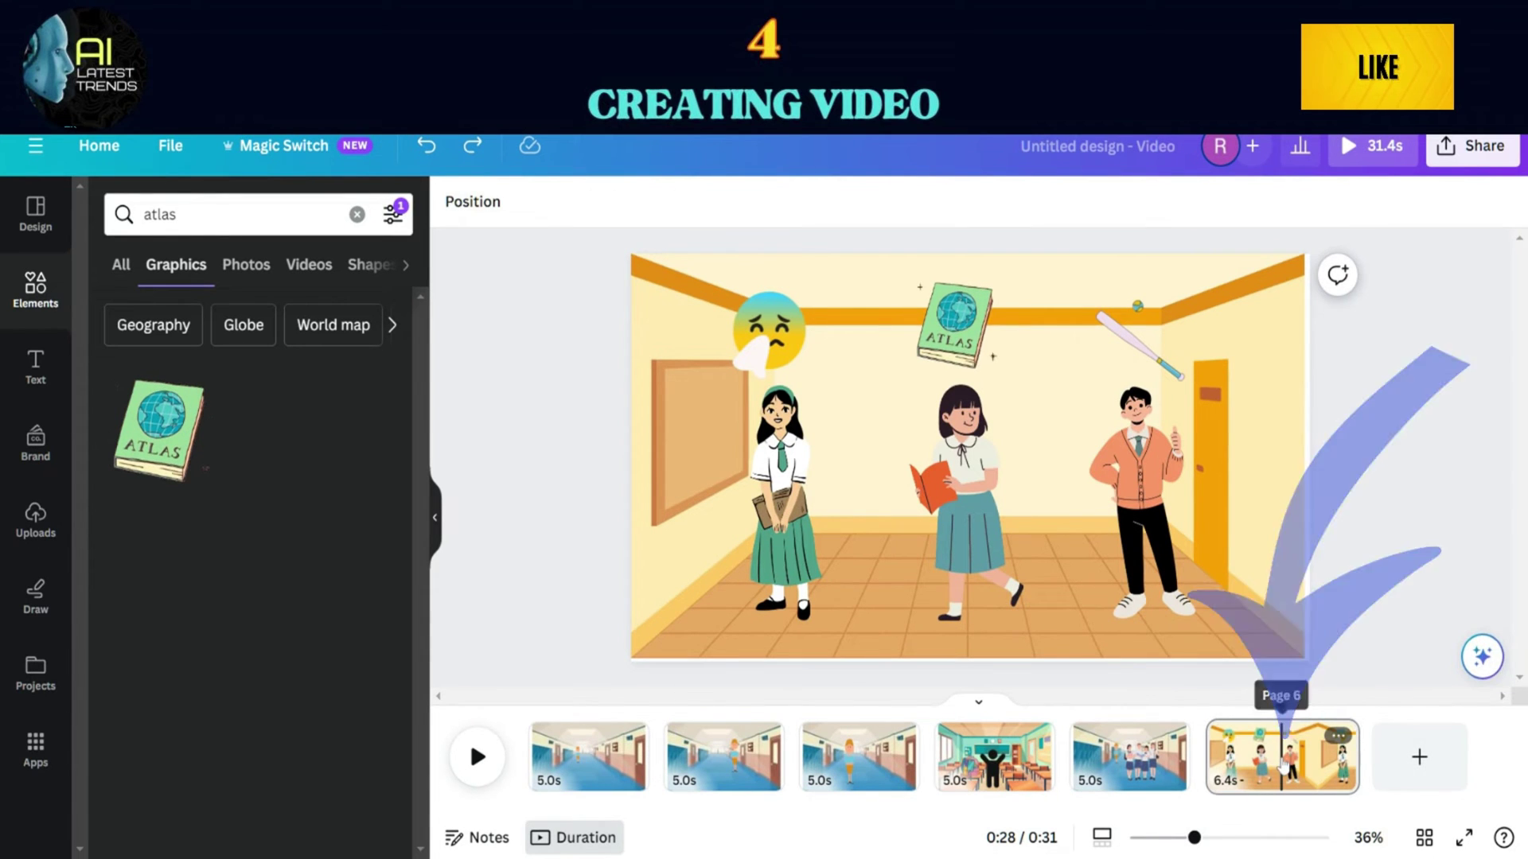
right_click(1288, 754)
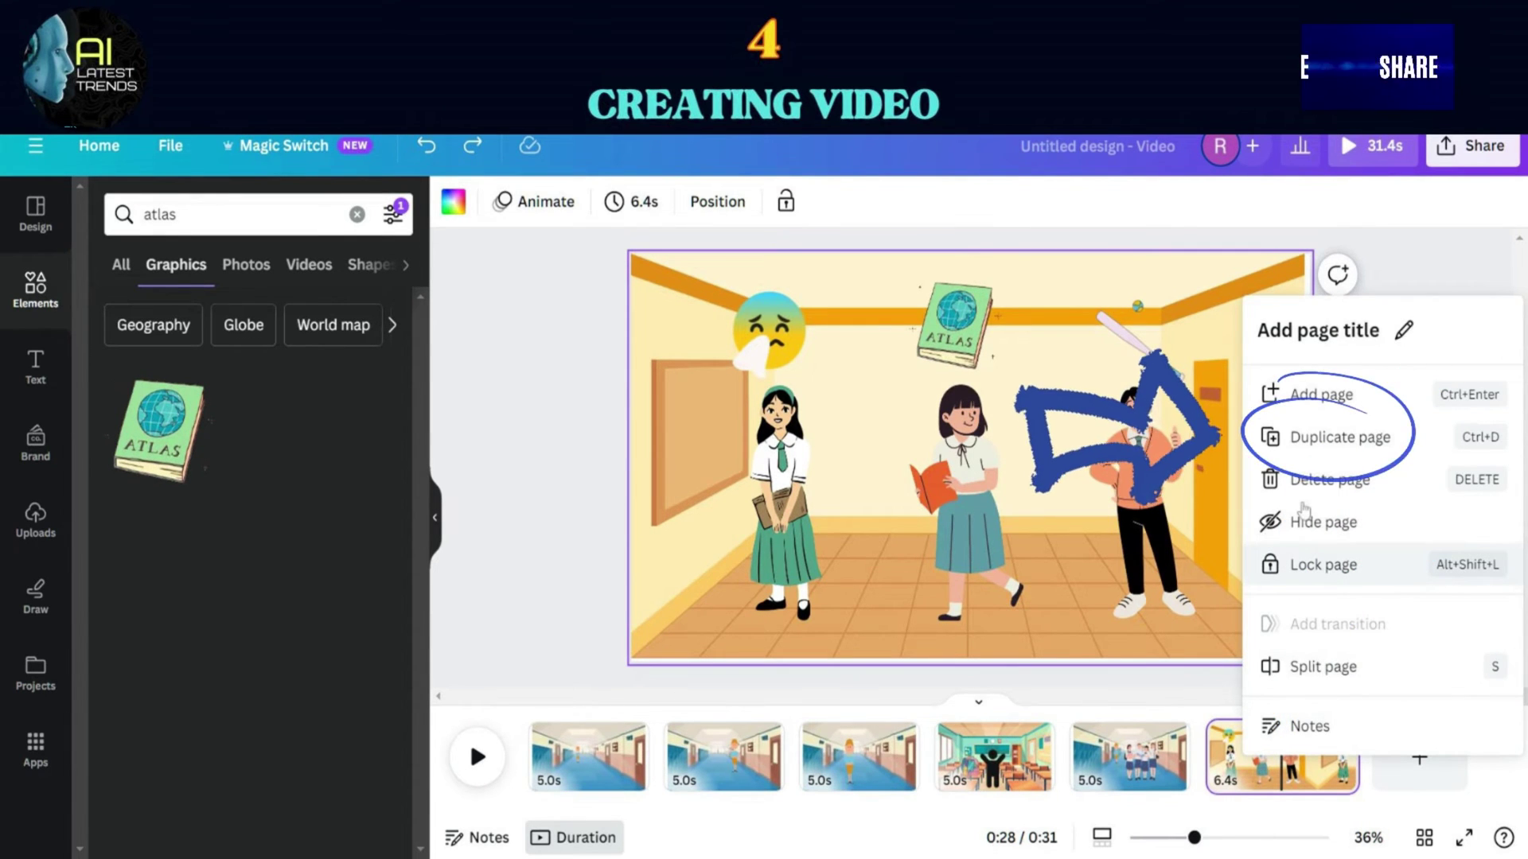
click(1341, 437)
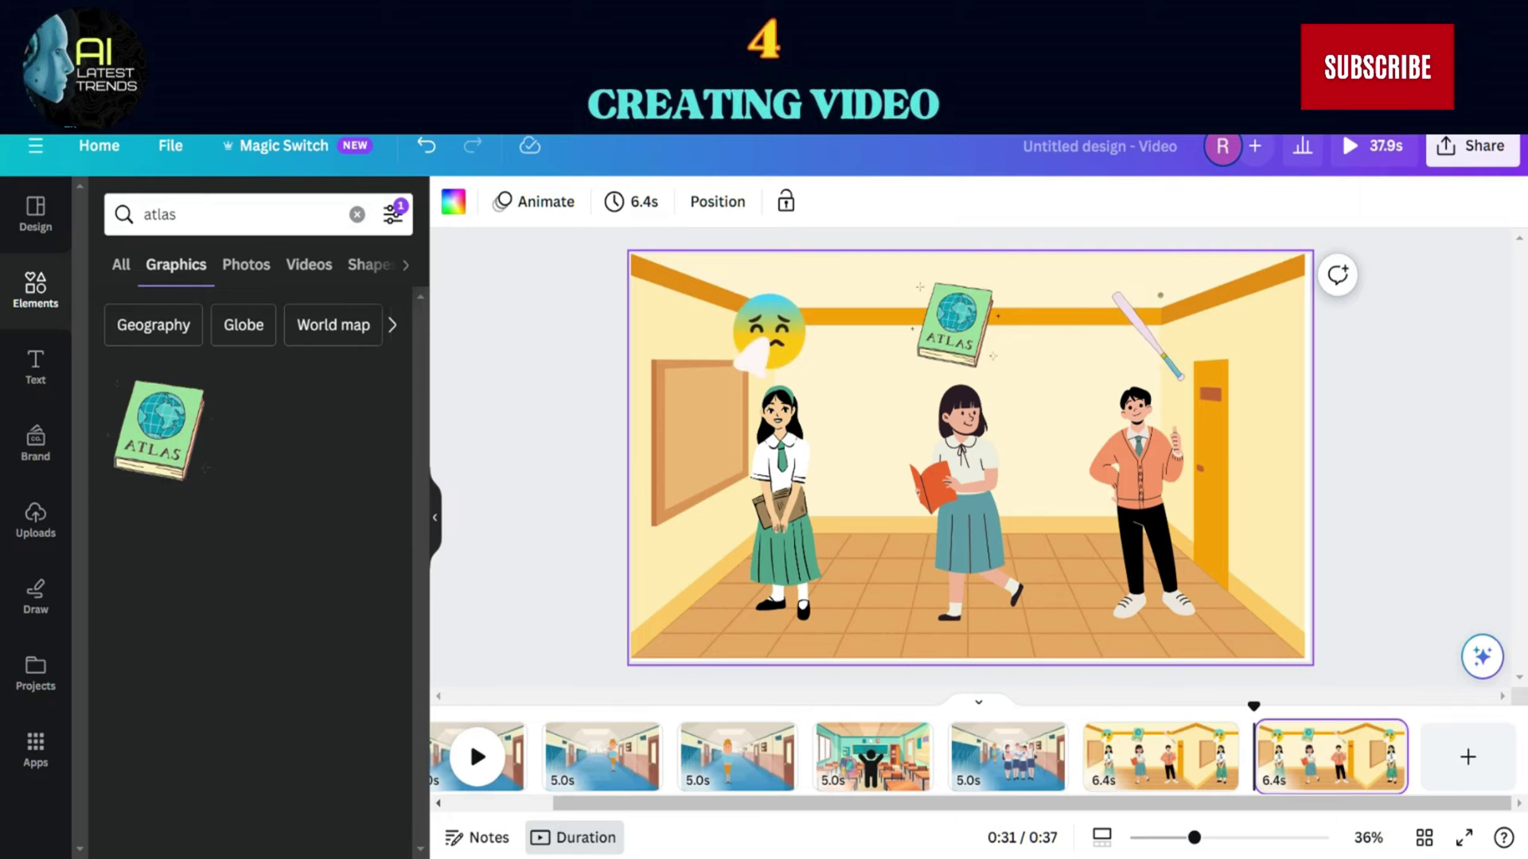
Search all elements for "circle" with the animated filter cleared, and add the circle shape to the duplicated page
double_click(161, 215)
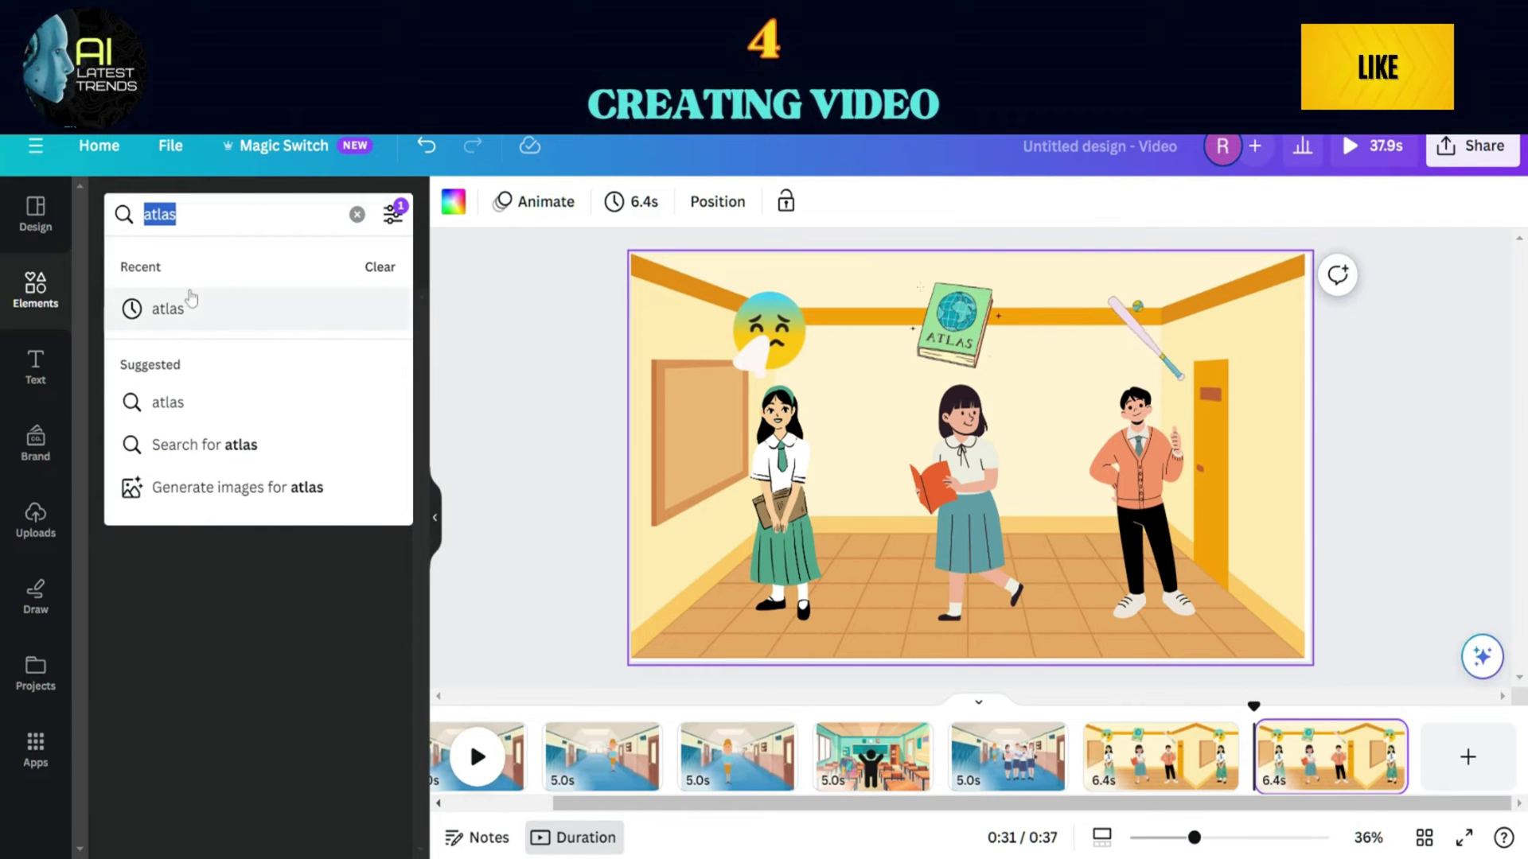
text(circle)
key(Return)
click(392, 214)
scroll(256, 518, down, 2)
click(256, 676)
click(392, 214)
click(122, 273)
drag(131, 435, 788, 515)
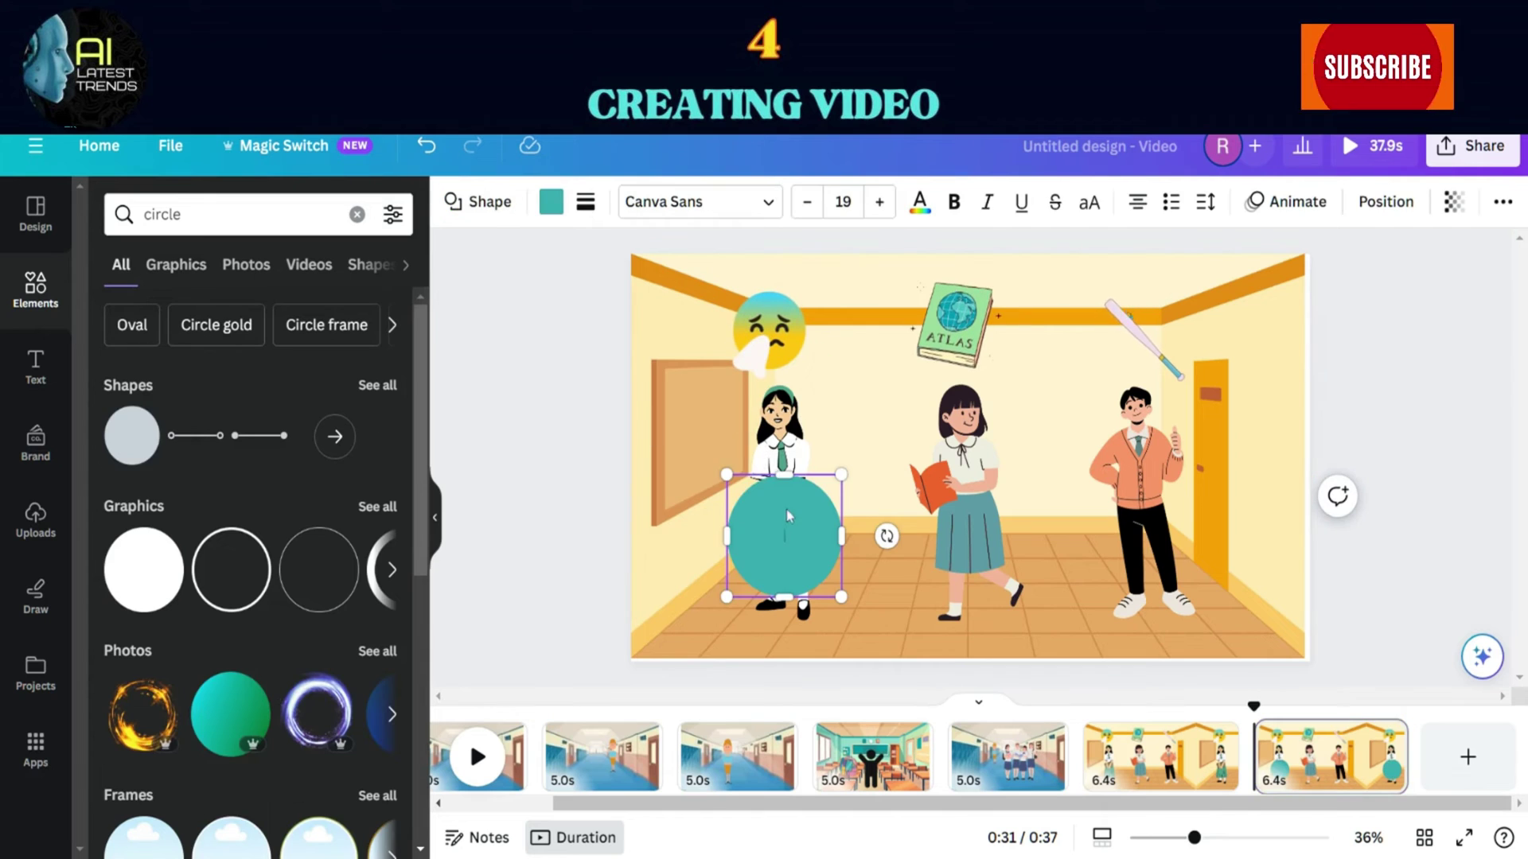
Move the students and their clue graphics slightly upward, and shrink the teal circle to fit beneath the leftmost girl's feet
drag(726, 476, 695, 566)
drag(769, 331, 768, 308)
drag(955, 327, 956, 312)
drag(1134, 521, 1145, 501)
drag(967, 517, 962, 496)
drag(780, 509, 773, 479)
drag(713, 581, 819, 644)
drag(773, 479, 780, 490)
Copy the small teal circle beneath the middle girl and the boy, and stretch the classroom background slightly wider
drag(784, 619, 975, 632)
click(757, 549)
drag(981, 637, 1168, 633)
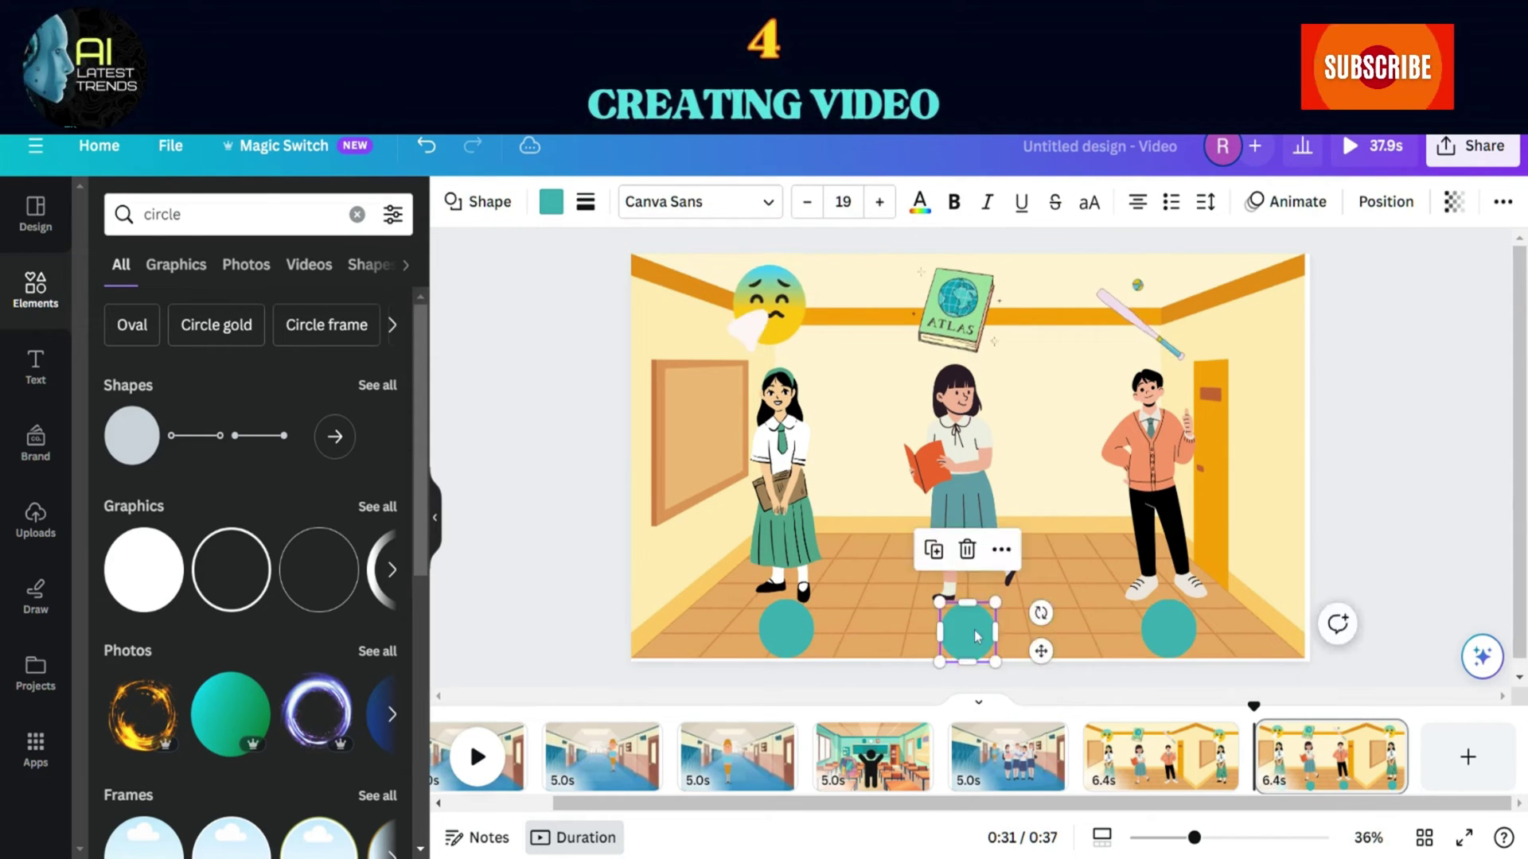
click(1067, 557)
drag(1306, 659, 1310, 661)
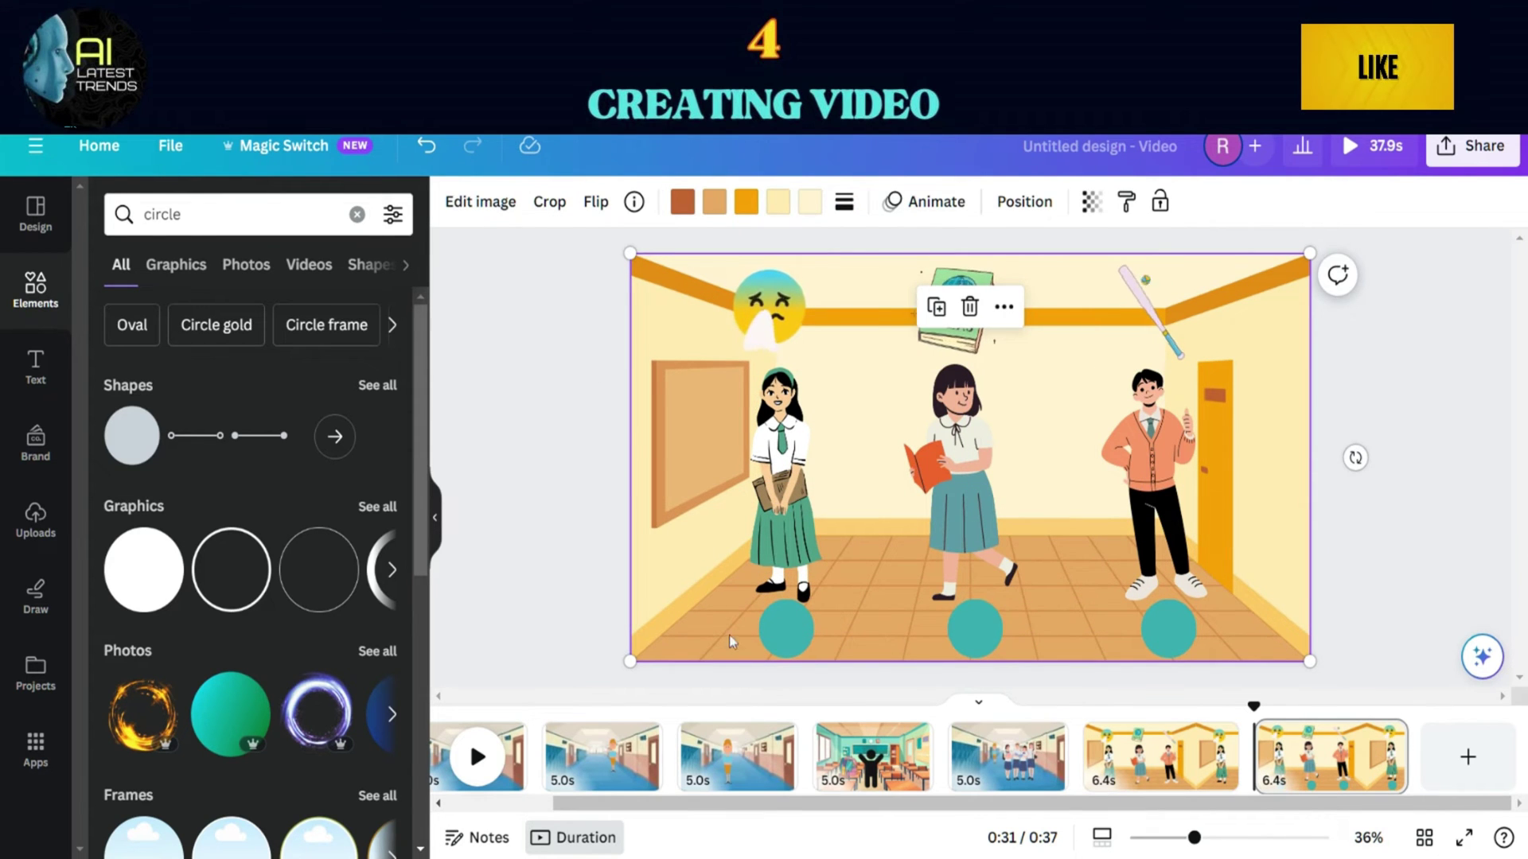
Label the three circles A, B and C from left to right, with the text at size 64
click(784, 630)
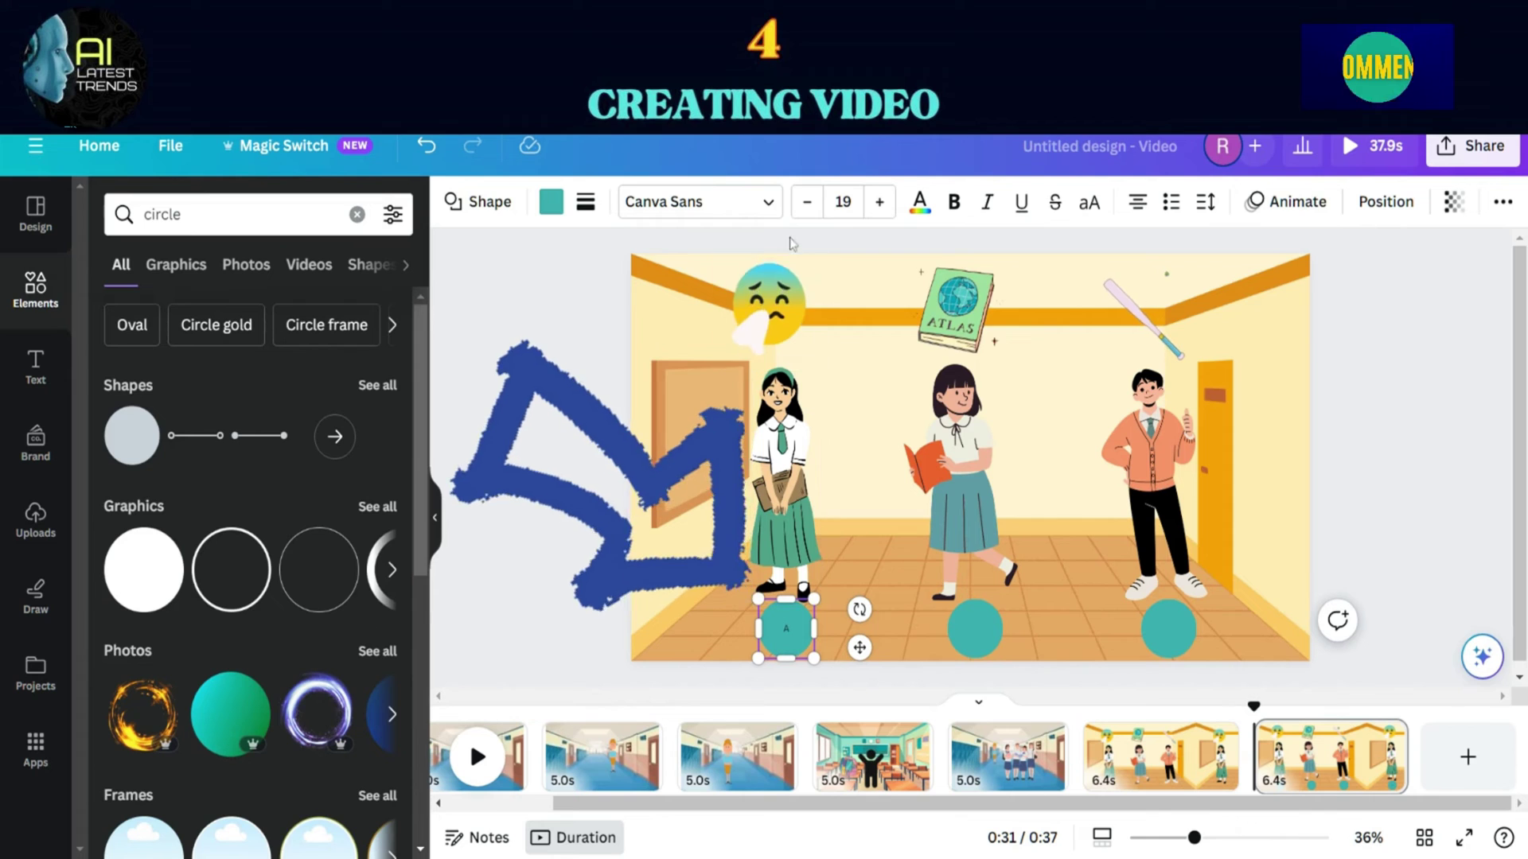
click(879, 202)
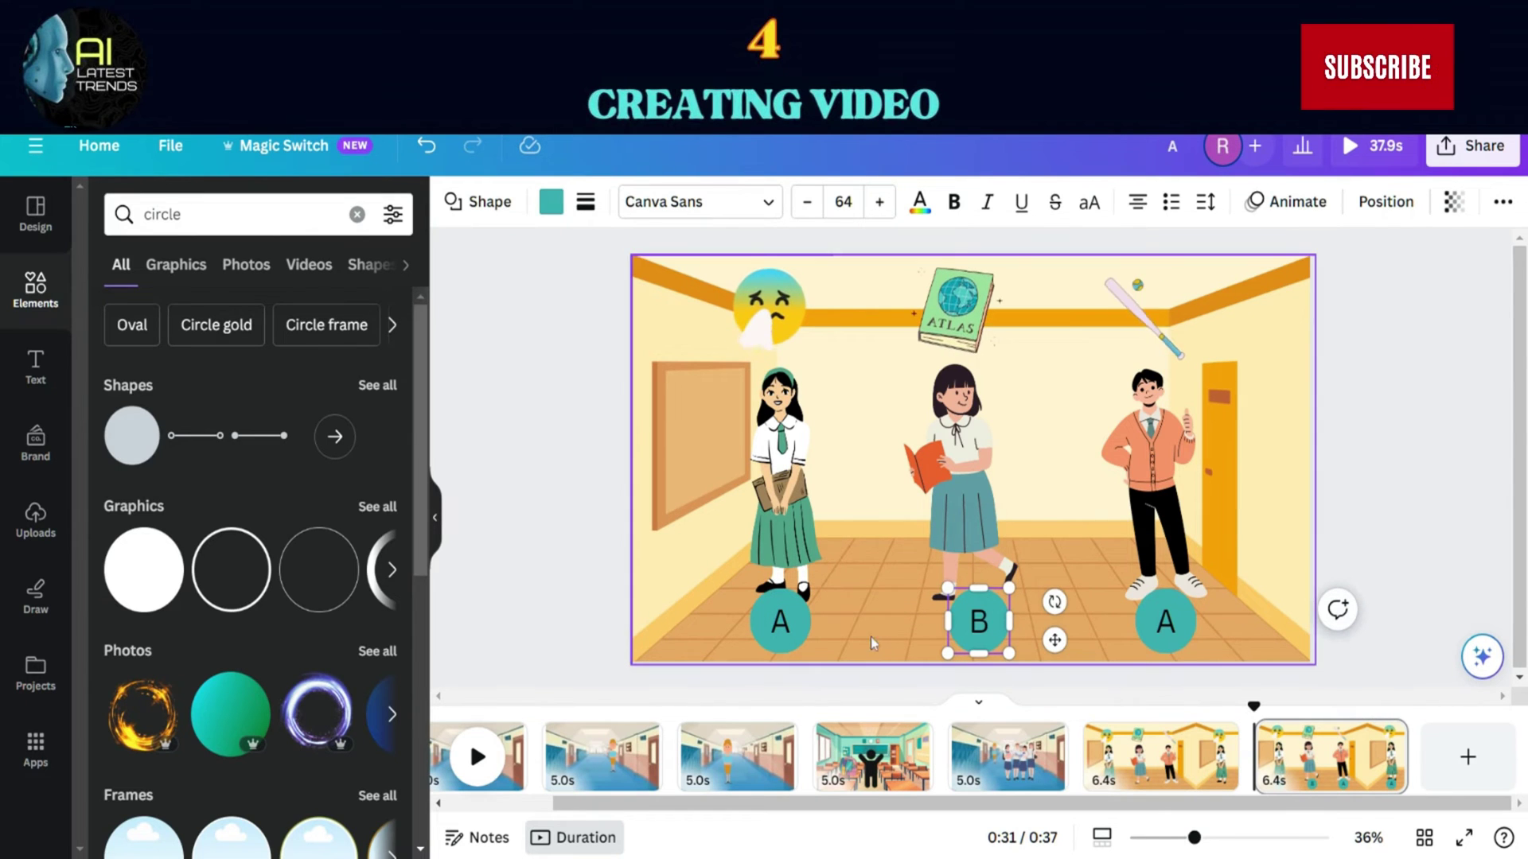
click(1169, 621)
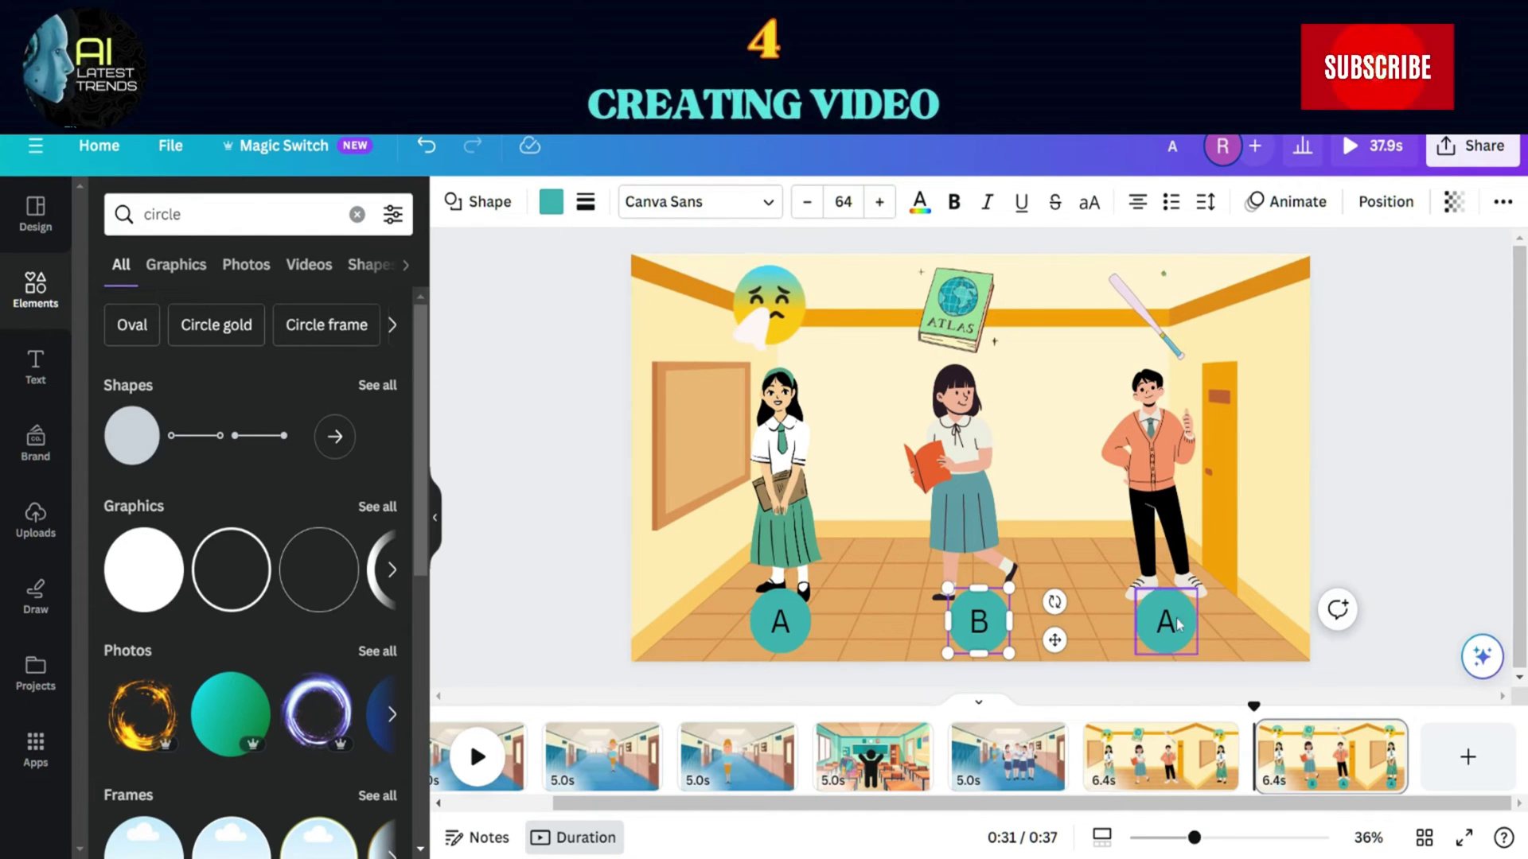
click(1176, 624)
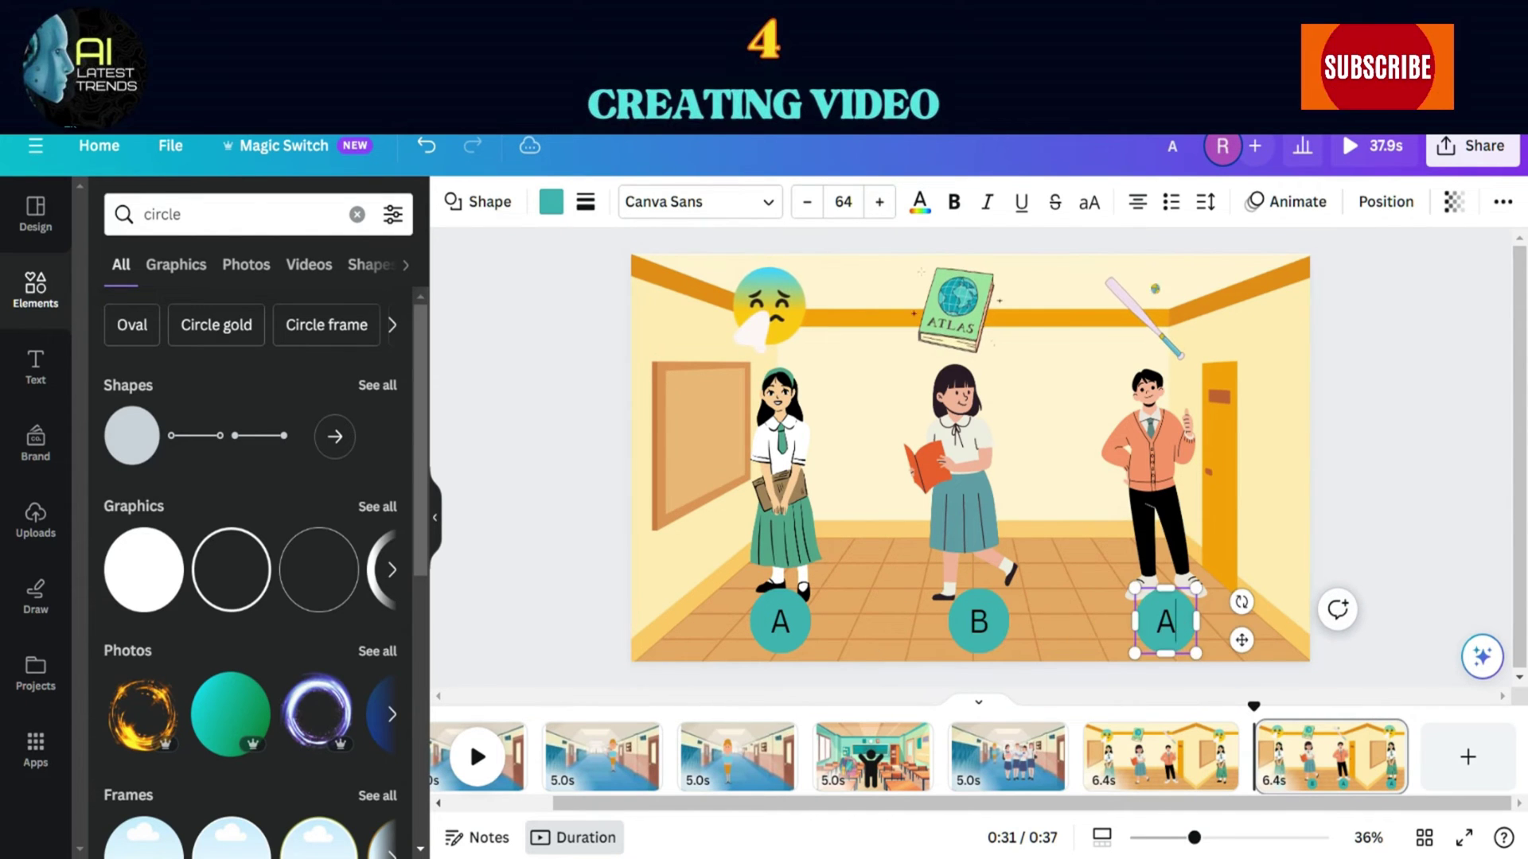
click(1079, 583)
Adjust the positions of the A, B and C circles so each sits beneath its student
click(1163, 621)
drag(1164, 622, 1172, 621)
click(982, 622)
drag(987, 623, 980, 624)
click(780, 621)
drag(780, 621, 783, 624)
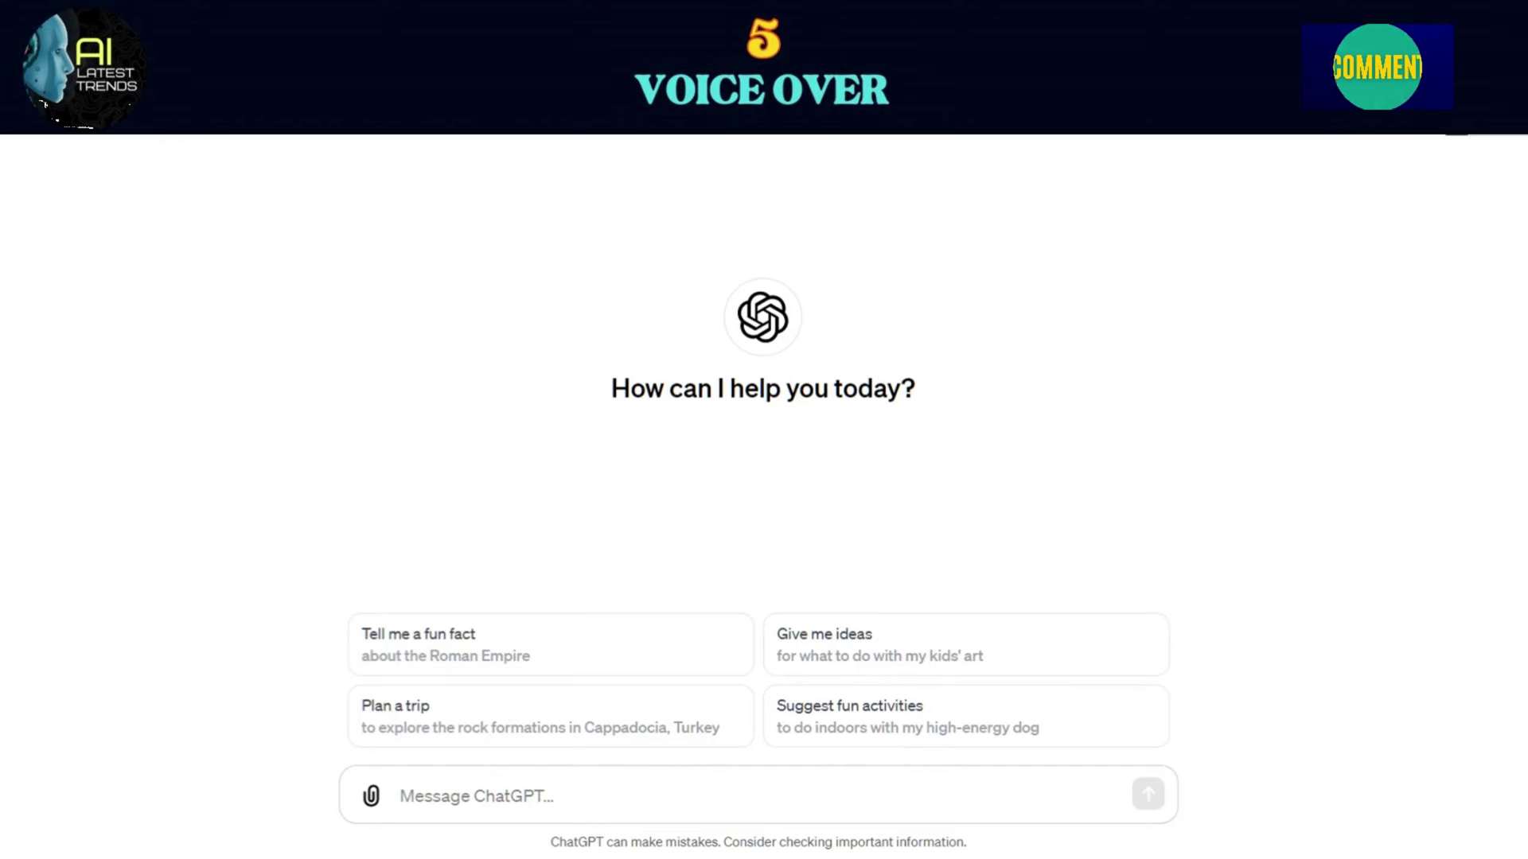
In ChatGPT, enter a prompt for asking viewers to solve the riddle in a fun way within 10 seconds, and add the document's riddle text
text(do you know how to ask viewers to in the fun way to solve the riddle : this is the riddles and after saying riddle i will give 10 seconds to solve the riddles after time's up i will reveal correct answer)
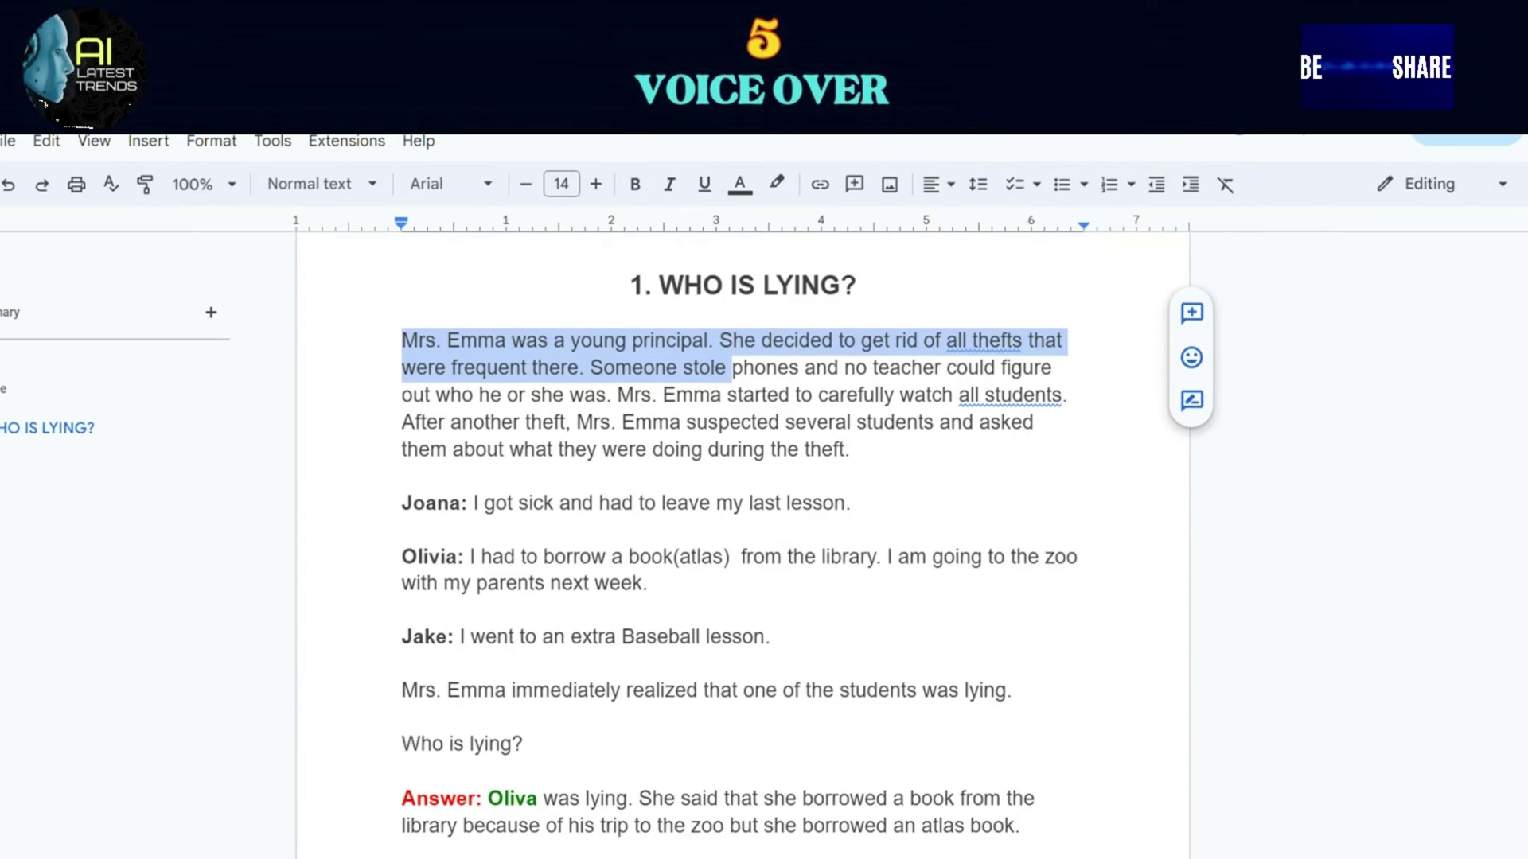
scroll(748, 533, down, 3)
drag(402, 231, 523, 525)
key(ctrl+c)
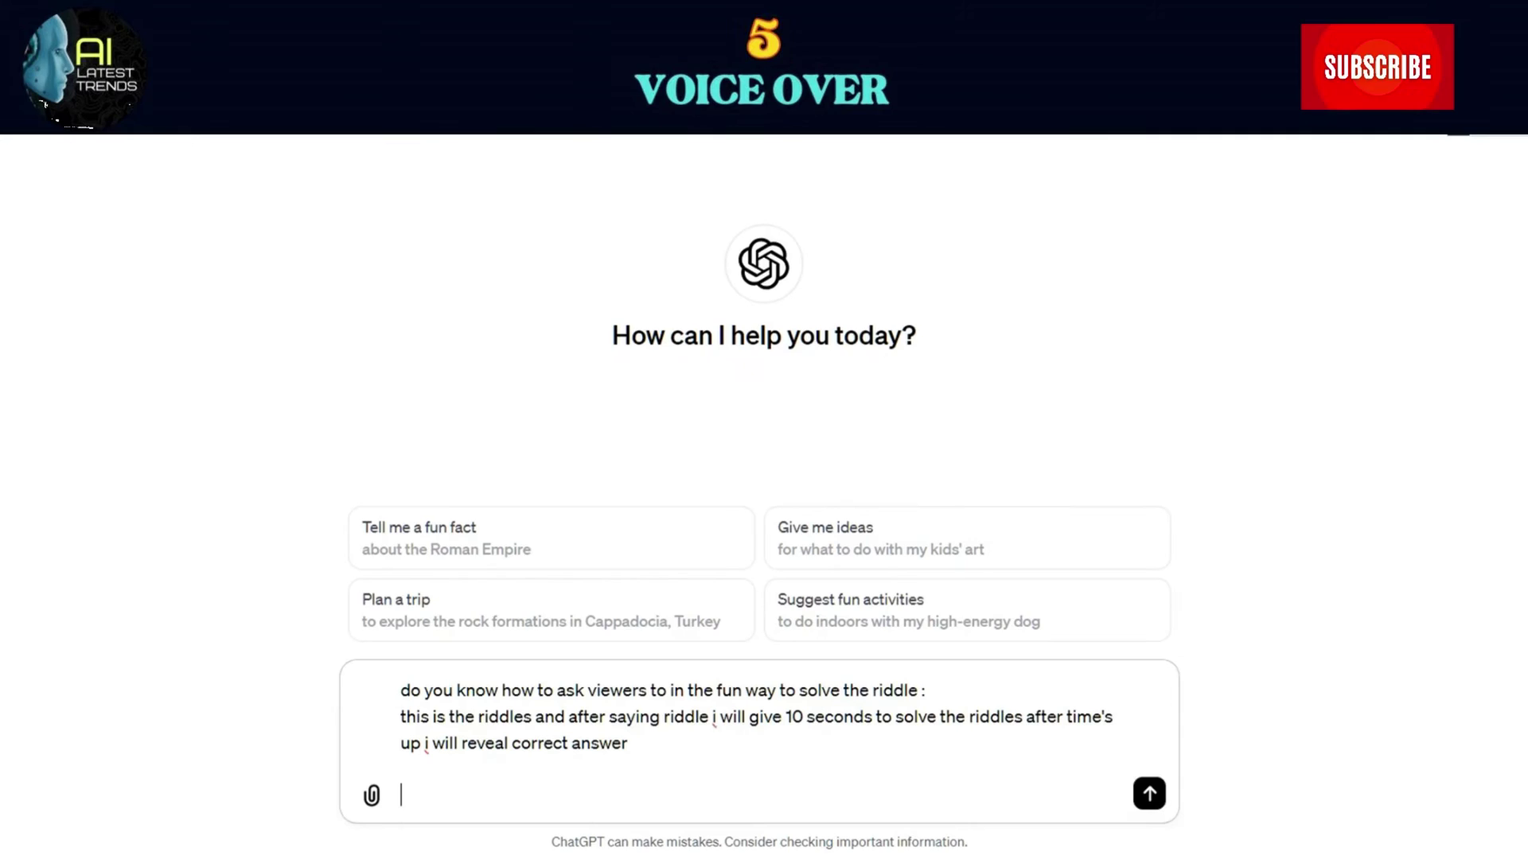
key(ctrl+v)
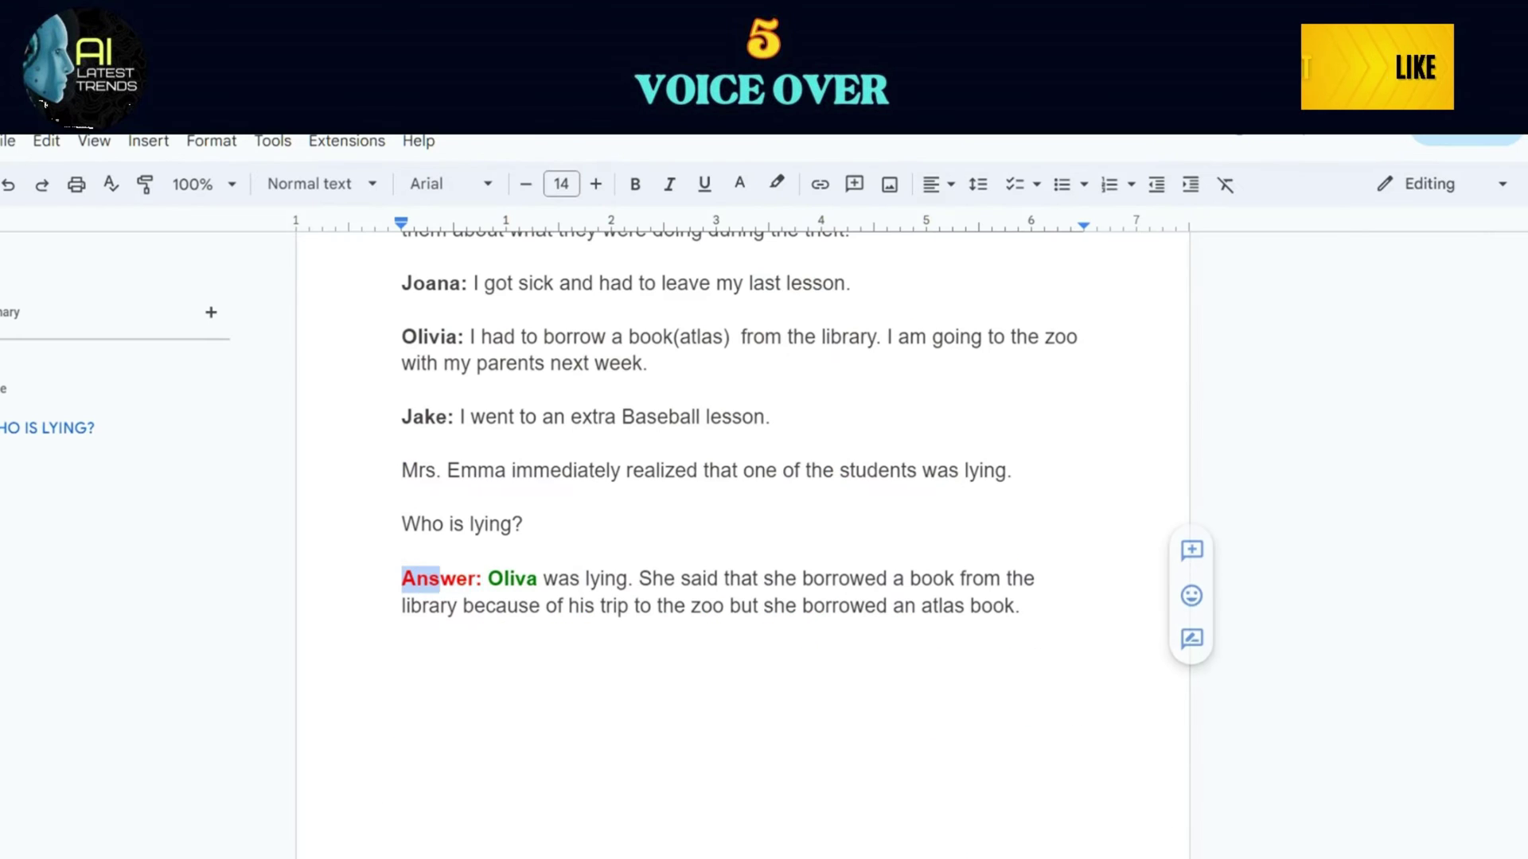
Copy the answer paragraph at the end of the riddle document into the ChatGPT prompt and submit it
drag(401, 579, 1020, 606)
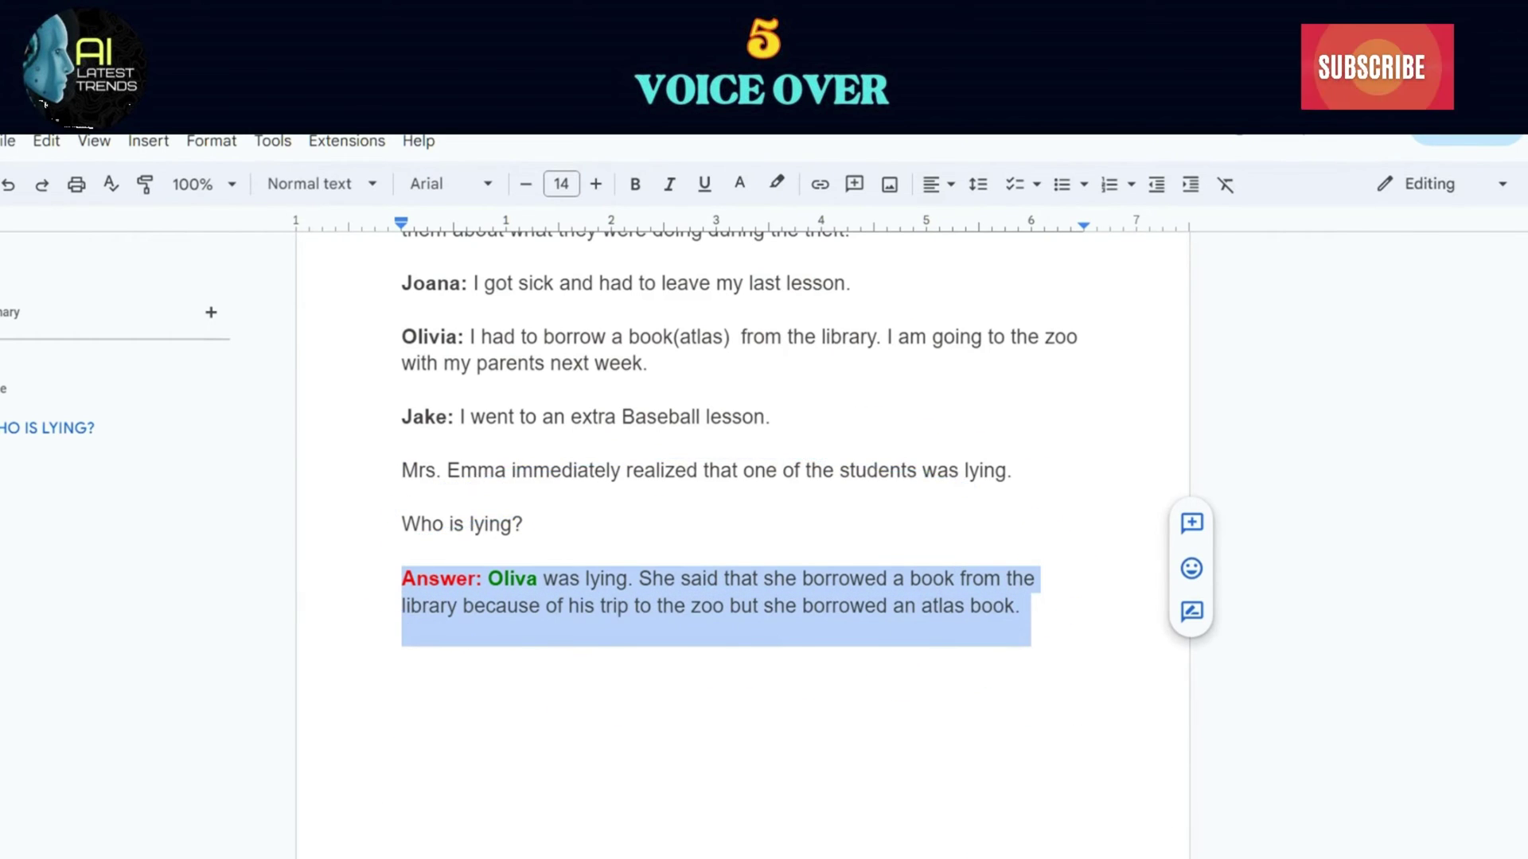
key(ctrl+c)
key(ctrl+v)
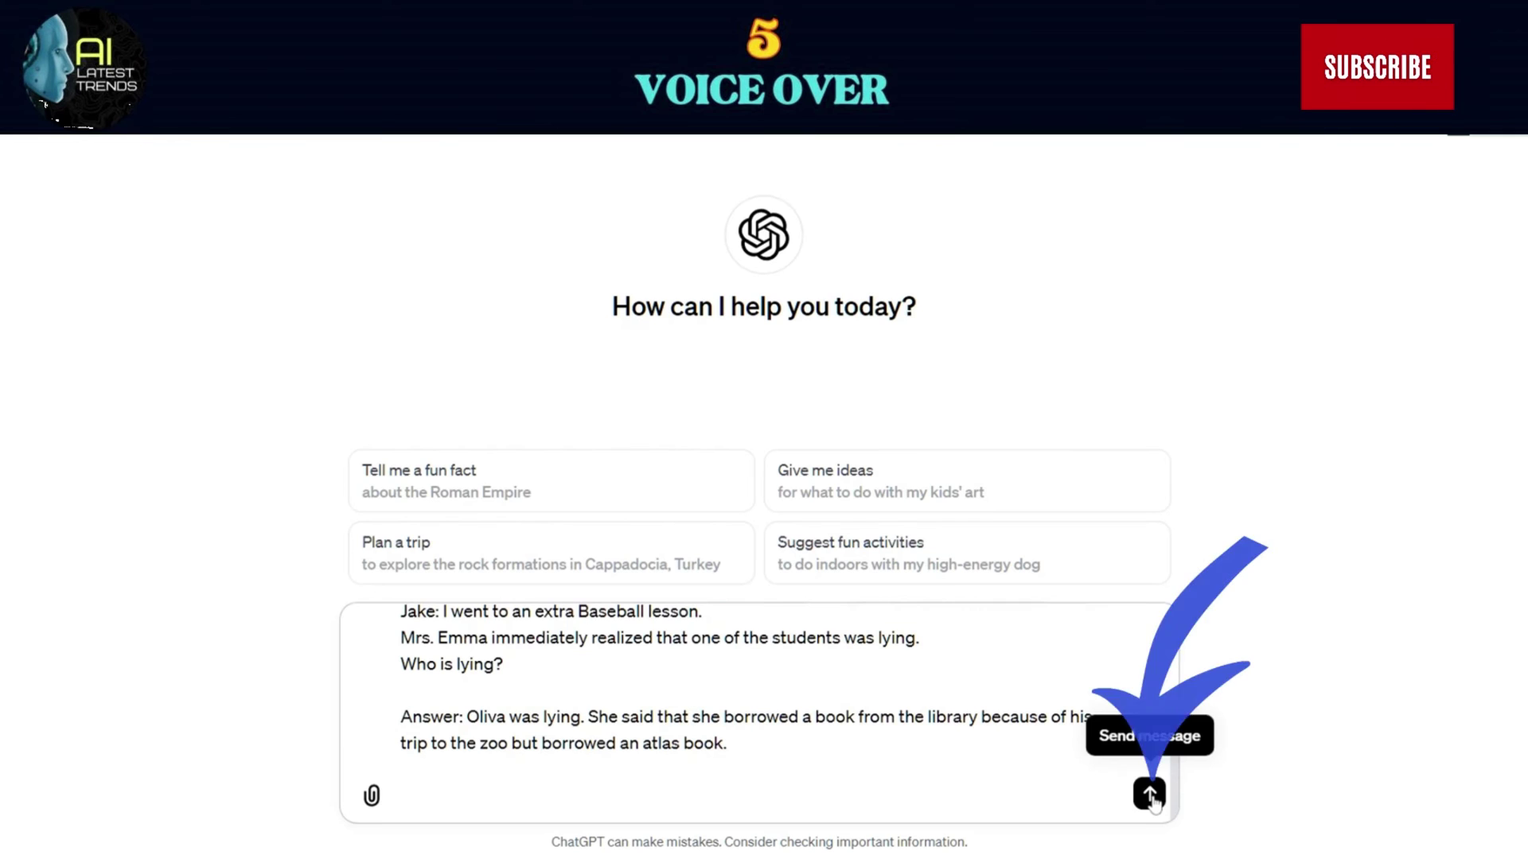
click(1150, 795)
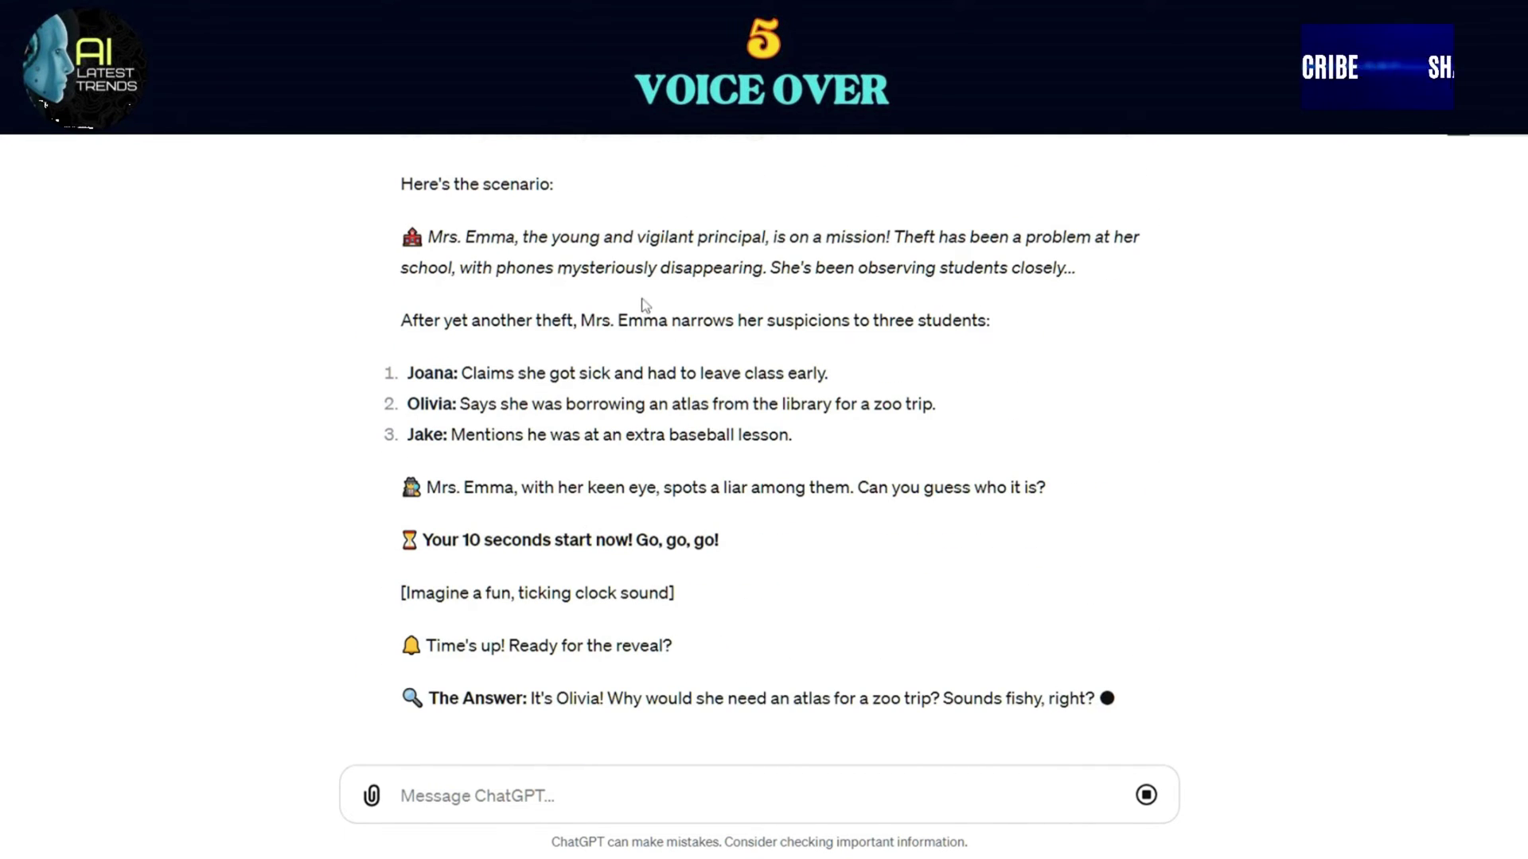
Copy the script text starting at the greeting from ChatGPT's reply, and replace the passage in the Typecast voice demo with copied script text
drag(401, 339, 611, 339)
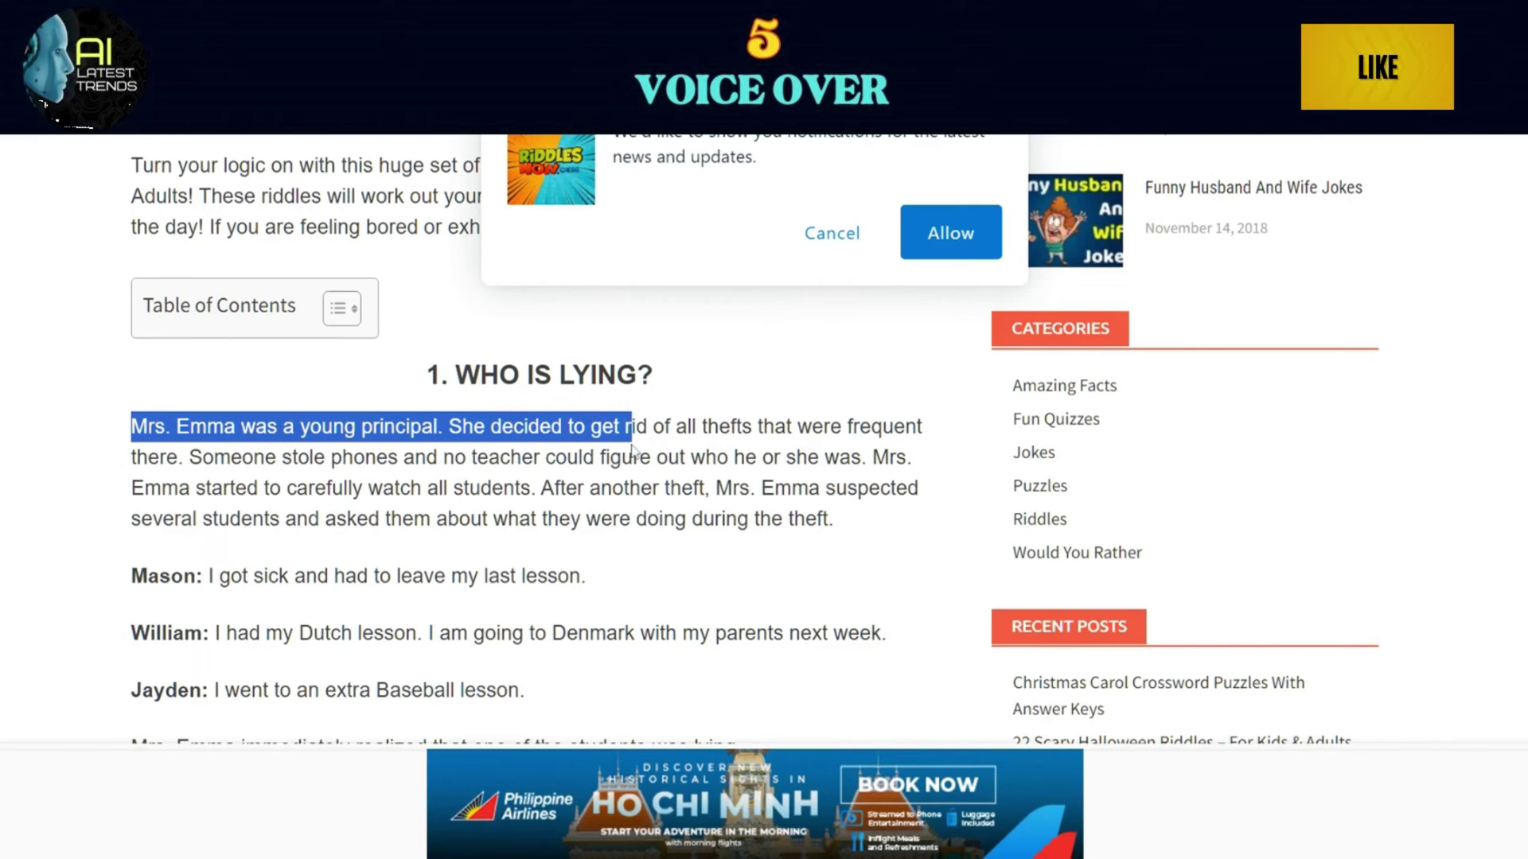
drag(632, 452, 782, 522)
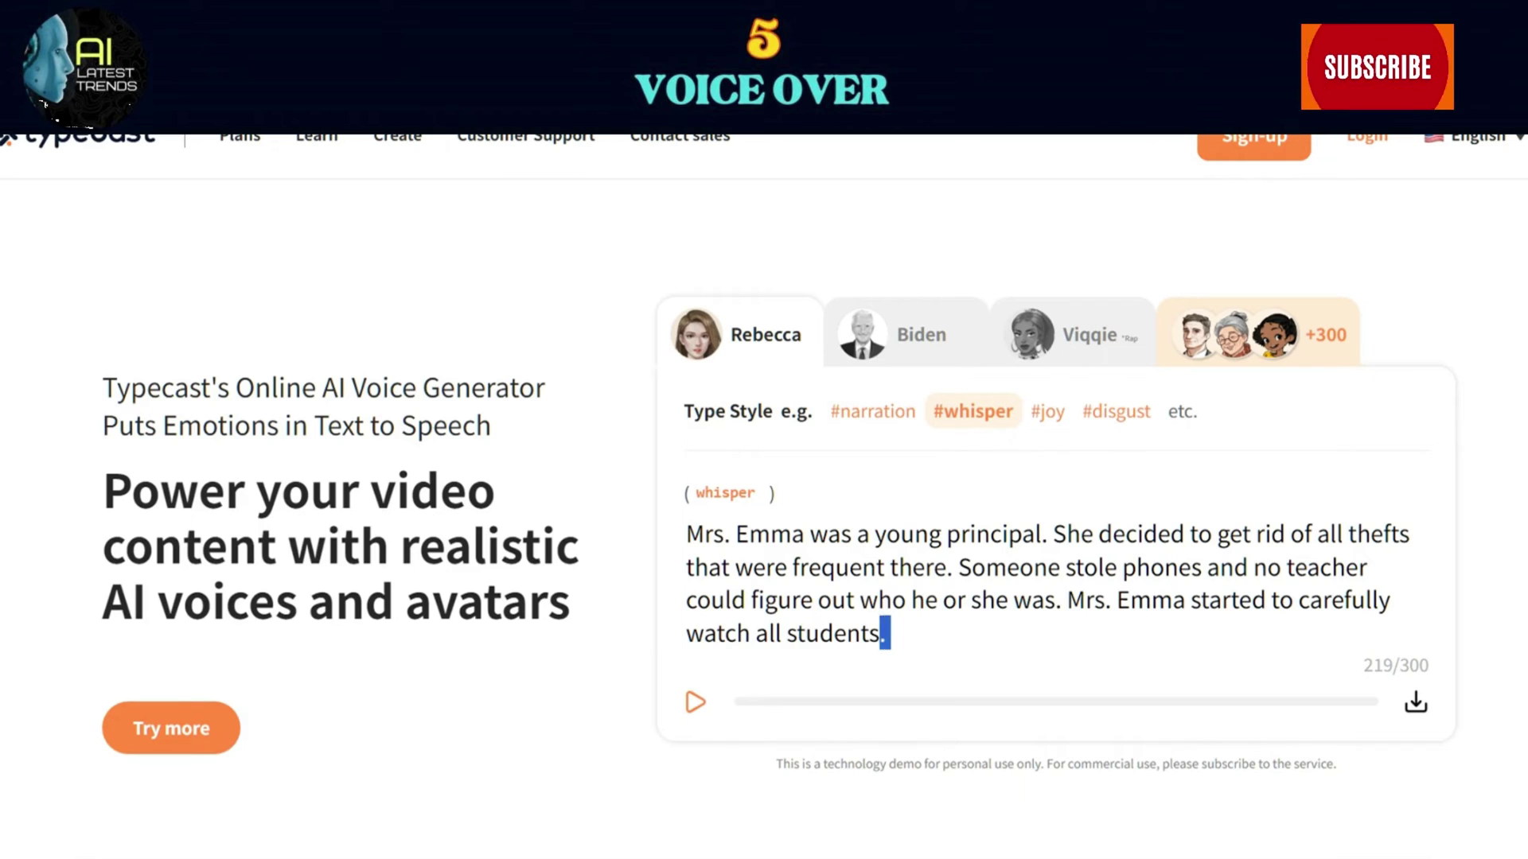
drag(889, 634, 683, 540)
key(ctrl+v)
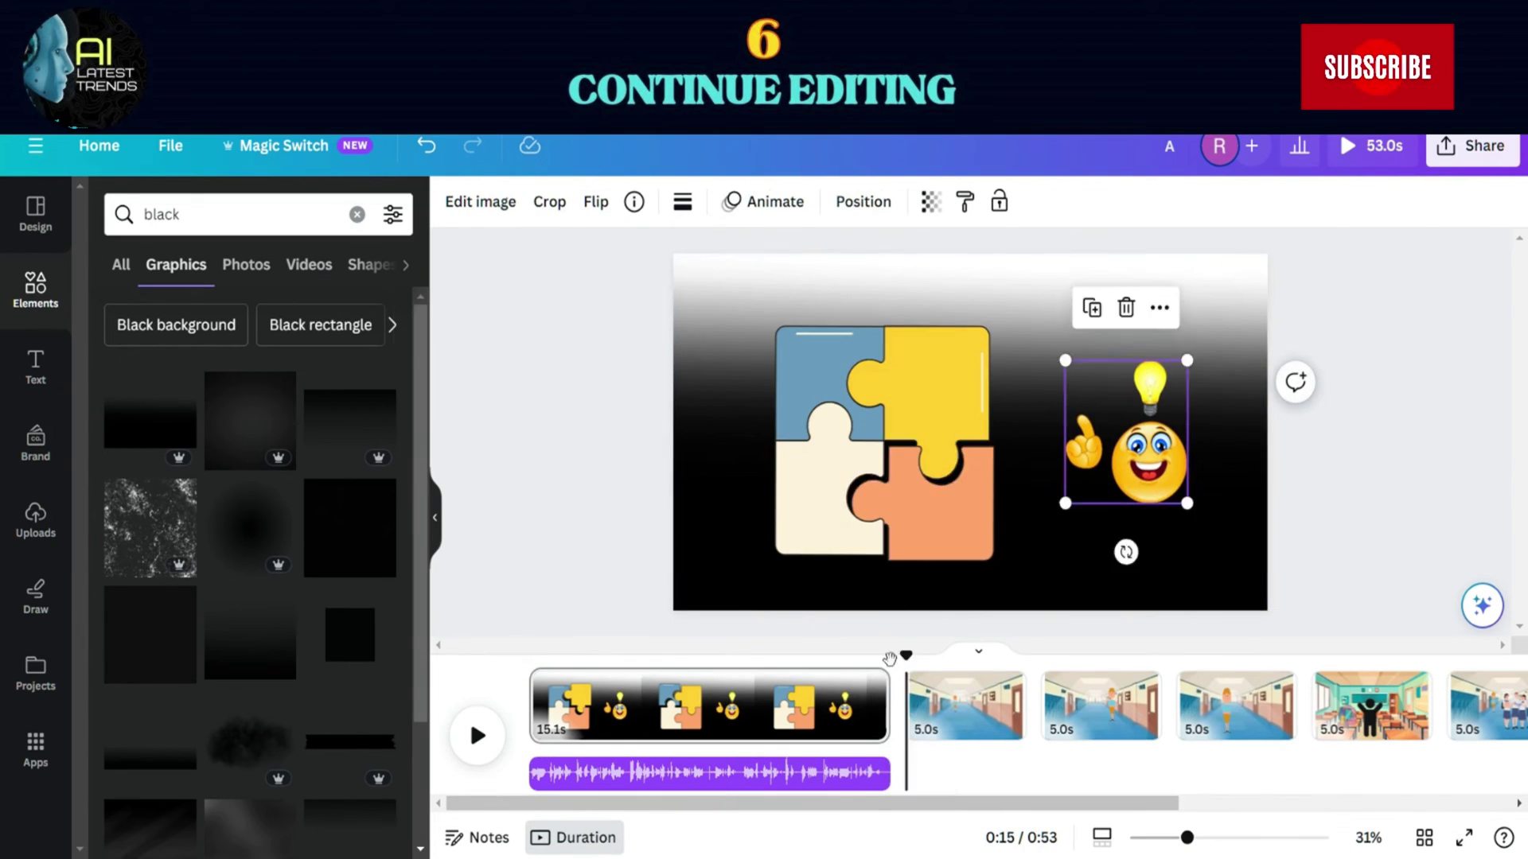
In Canva, play back the opening puzzle page with its voice-over and adjust the duration of the three-student scene
key(space)
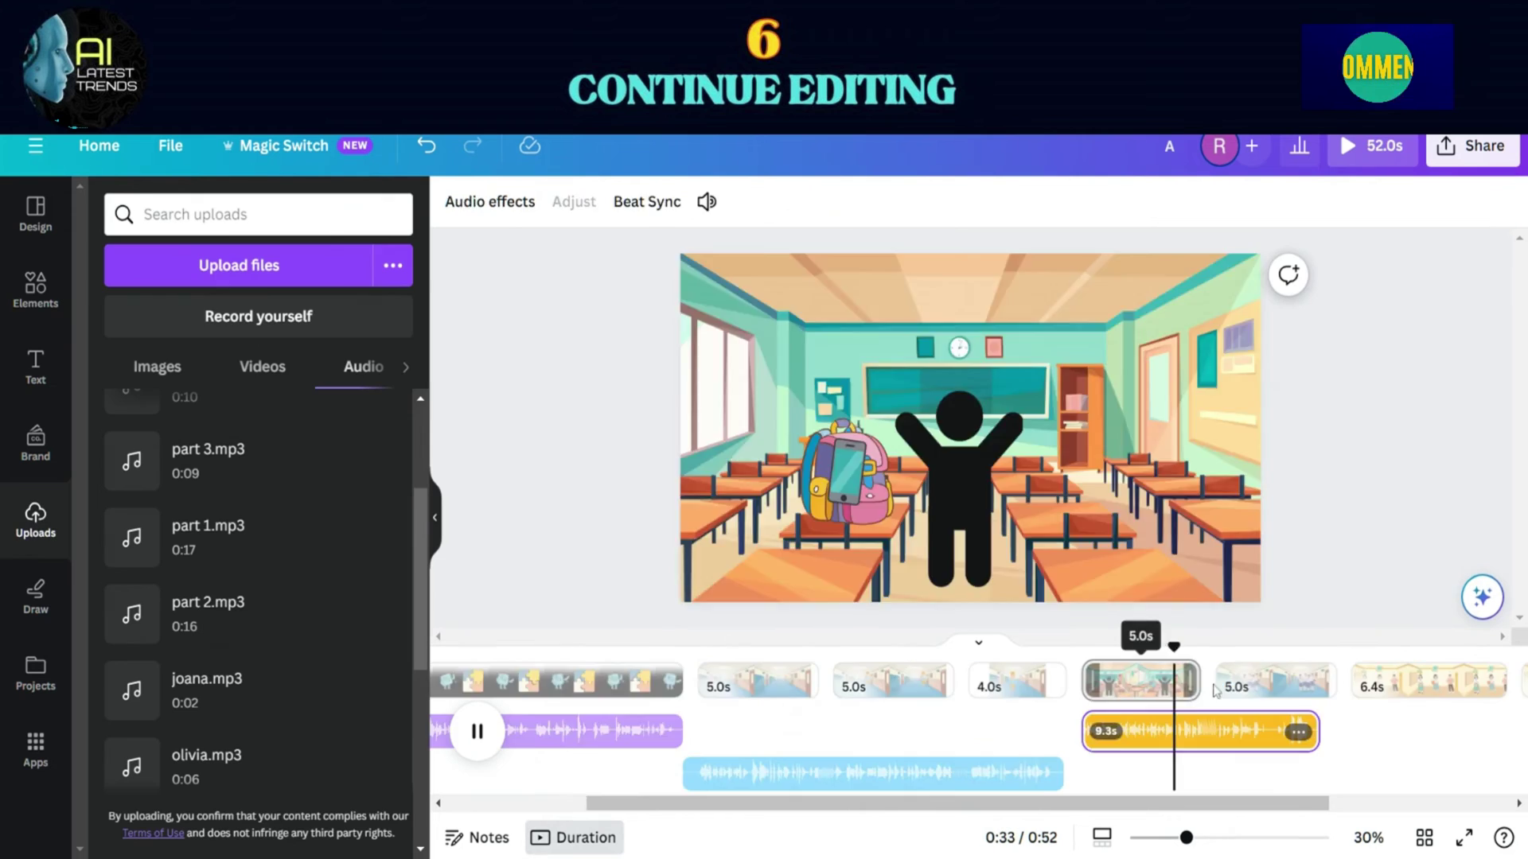
drag(1197, 681, 1302, 686)
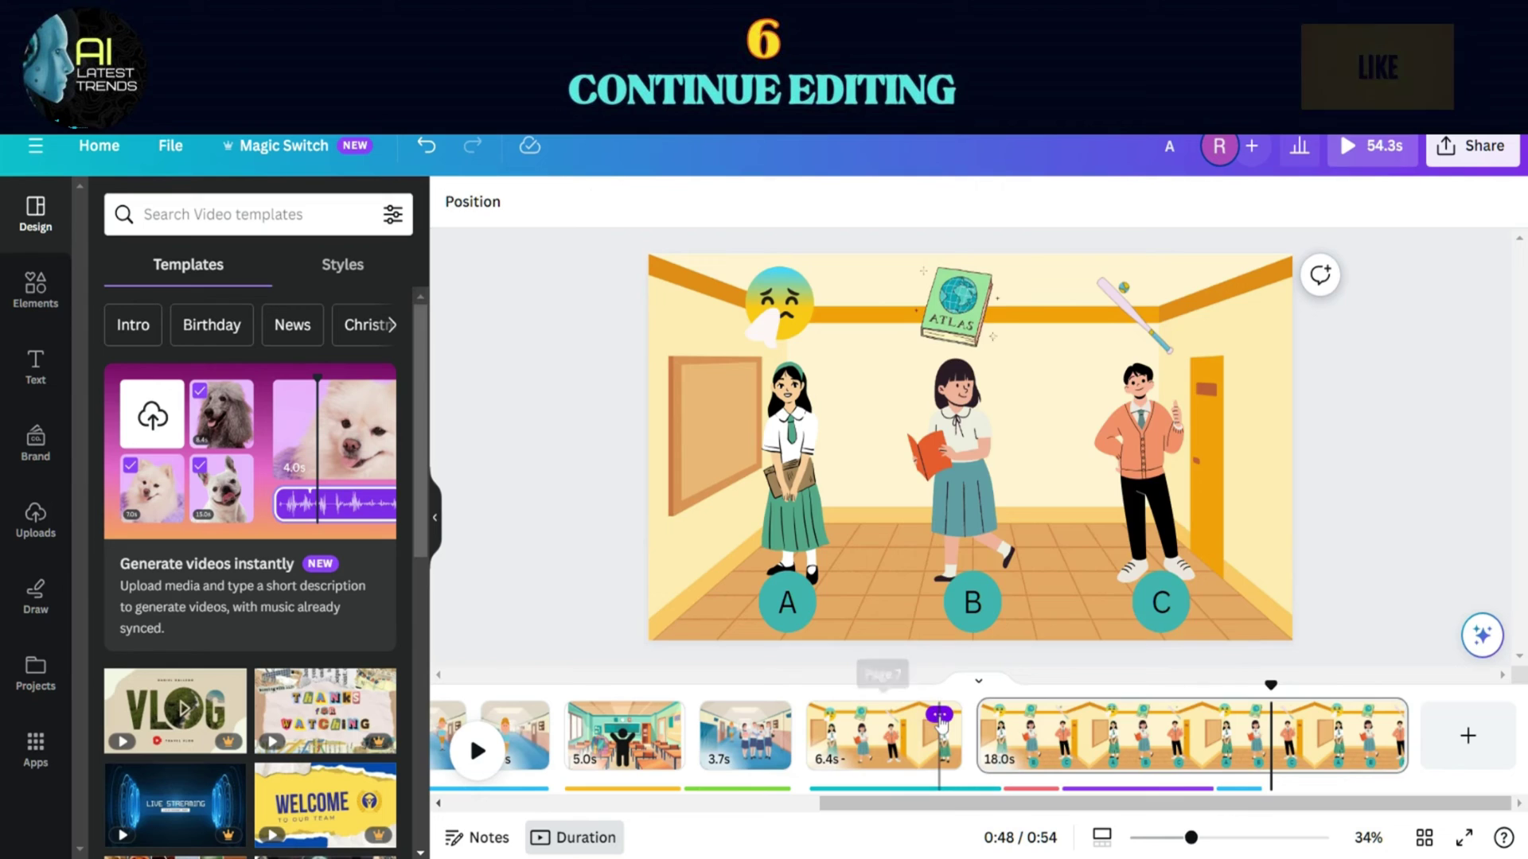
click(939, 716)
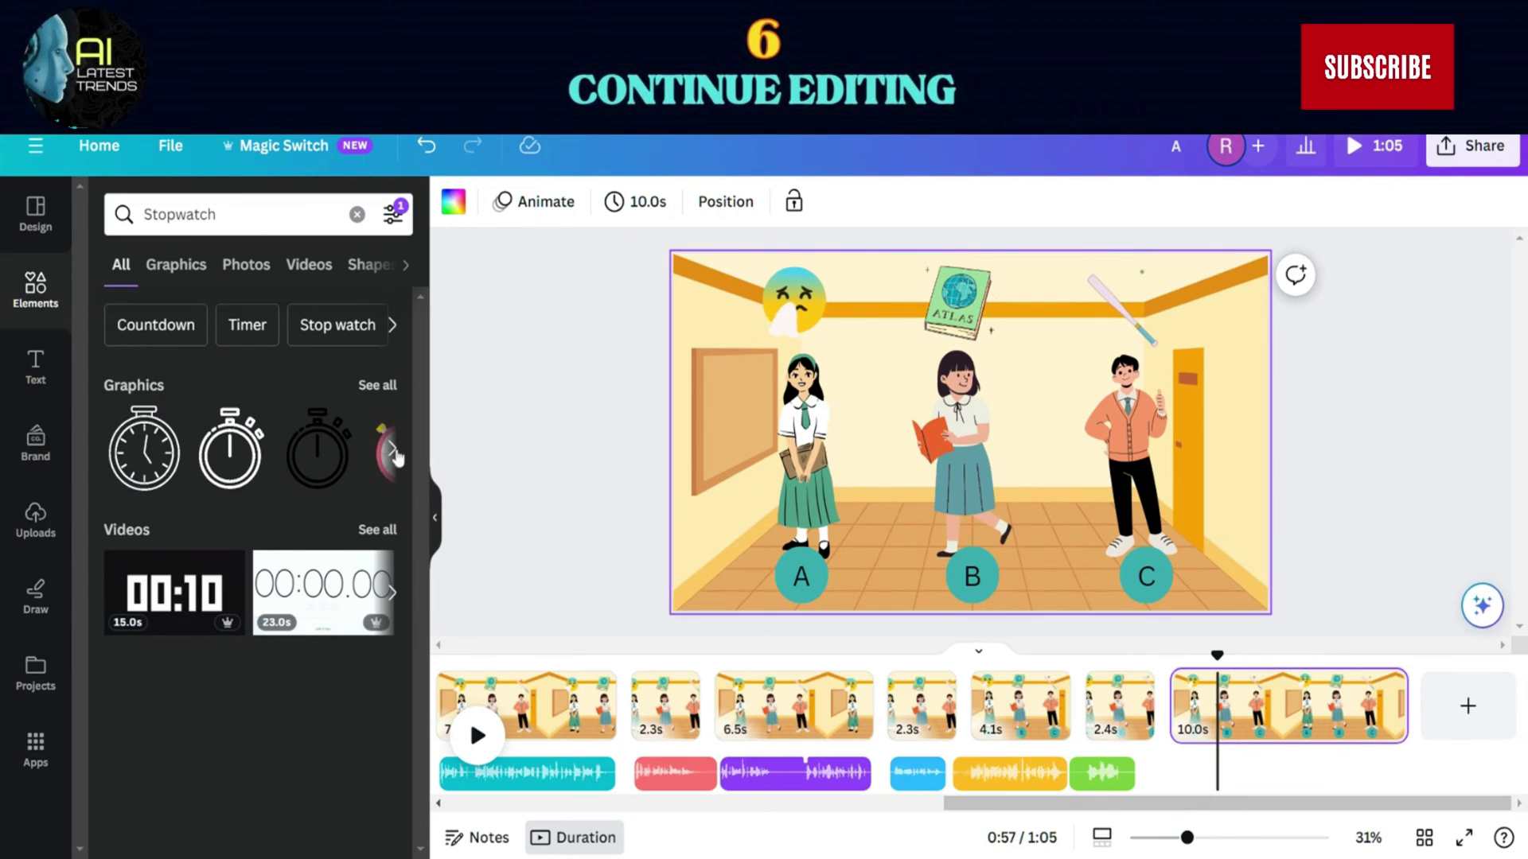
Add a pink stopwatch graphic to the 10-second page, shrink it and place it over the board beside student A
click(392, 452)
drag(159, 476, 1101, 481)
drag(972, 318, 1106, 462)
drag(1187, 540, 1073, 419)
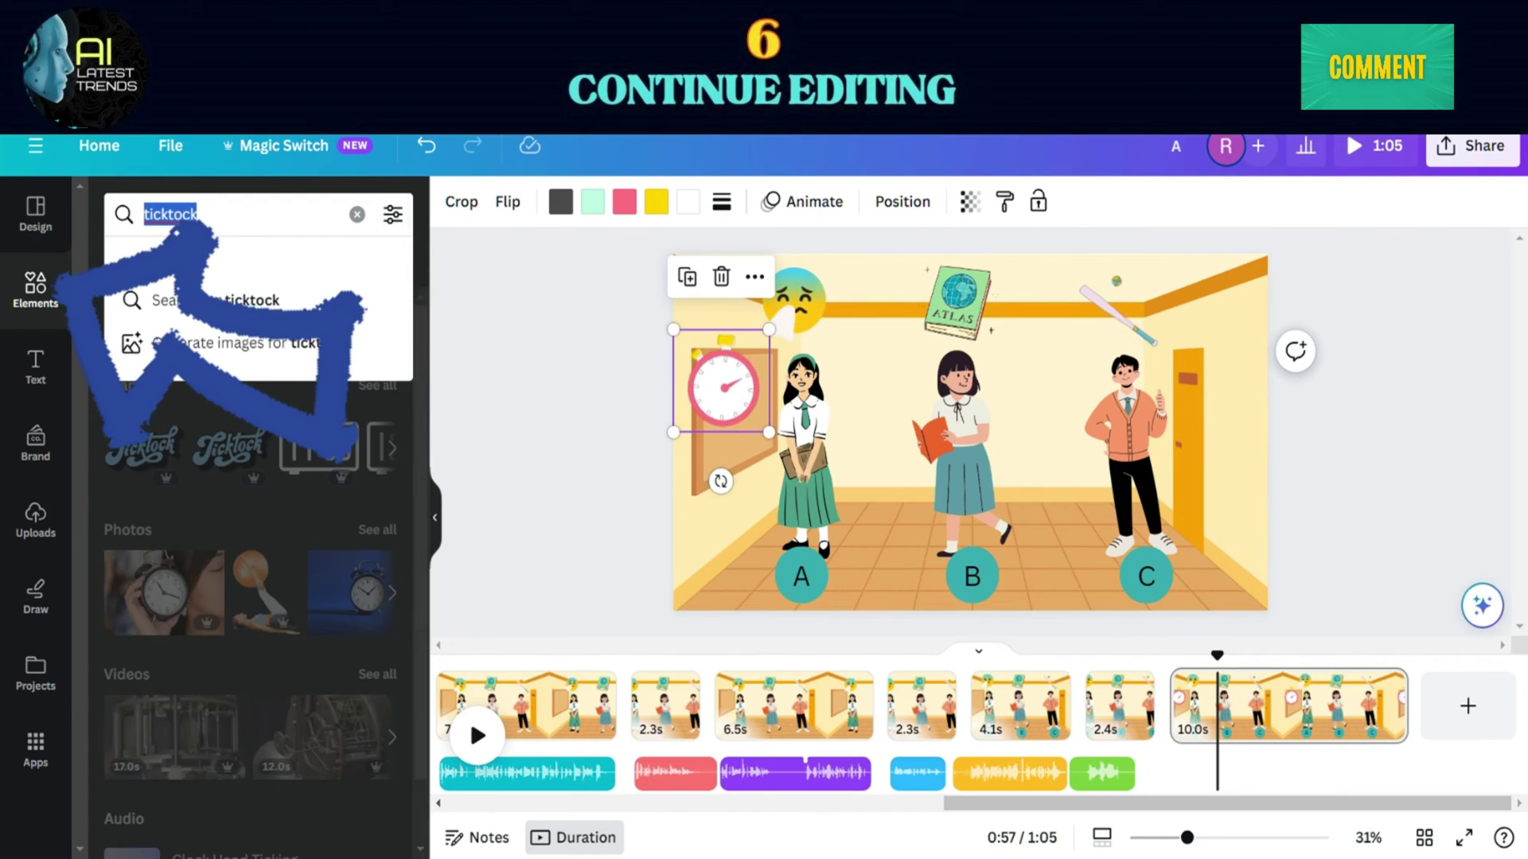
Search the elements for "timer" and show the audio results
text(timer)
key(Return)
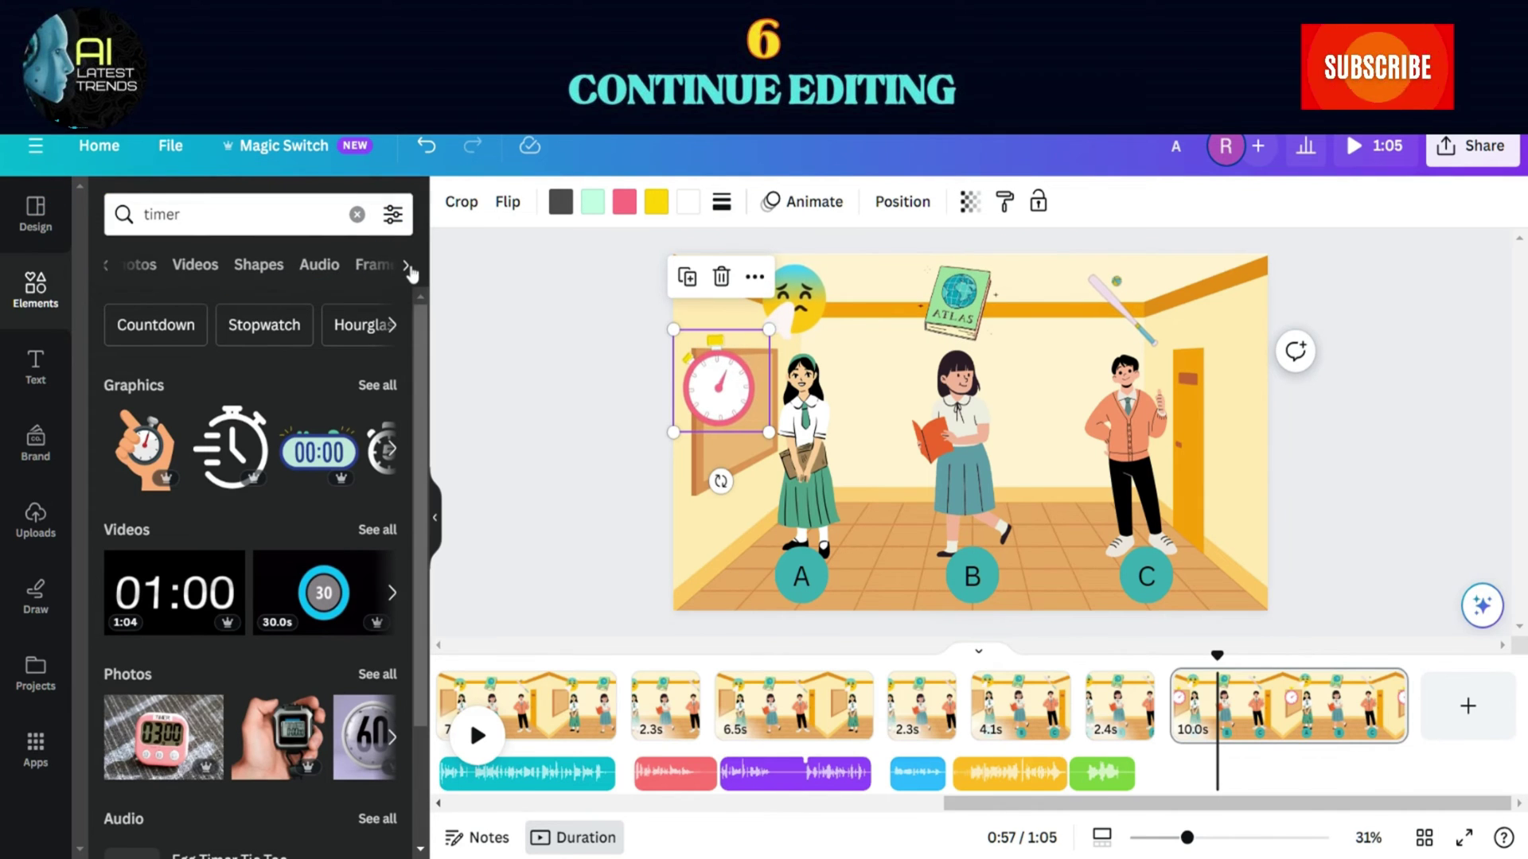
click(412, 273)
click(258, 264)
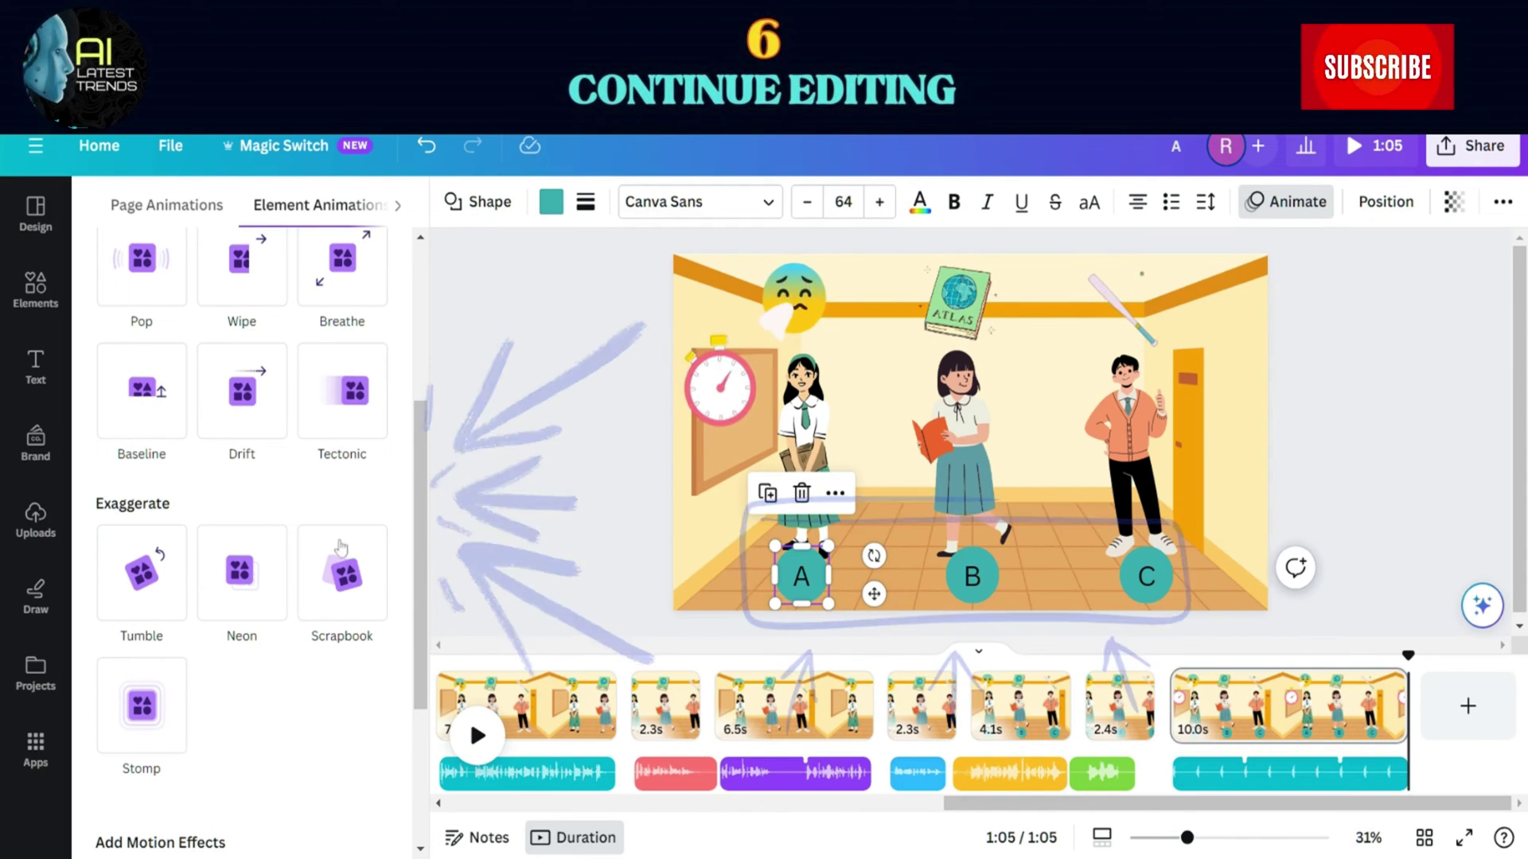
Apply the Flicker motion effect to the A circle on the 10-second page
scroll(239, 621, down, 3)
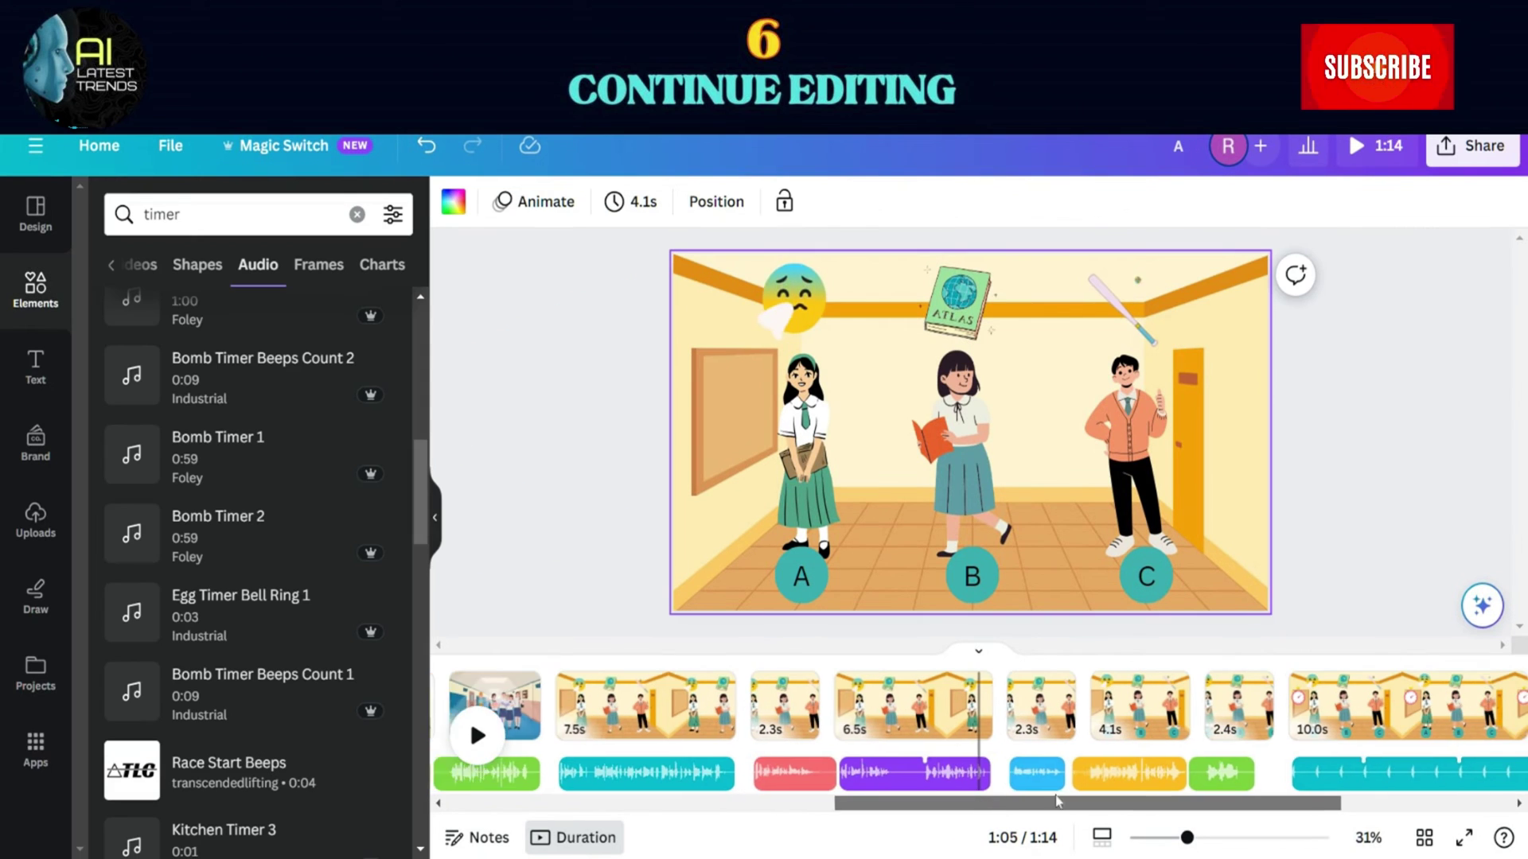
drag(1058, 800, 1230, 800)
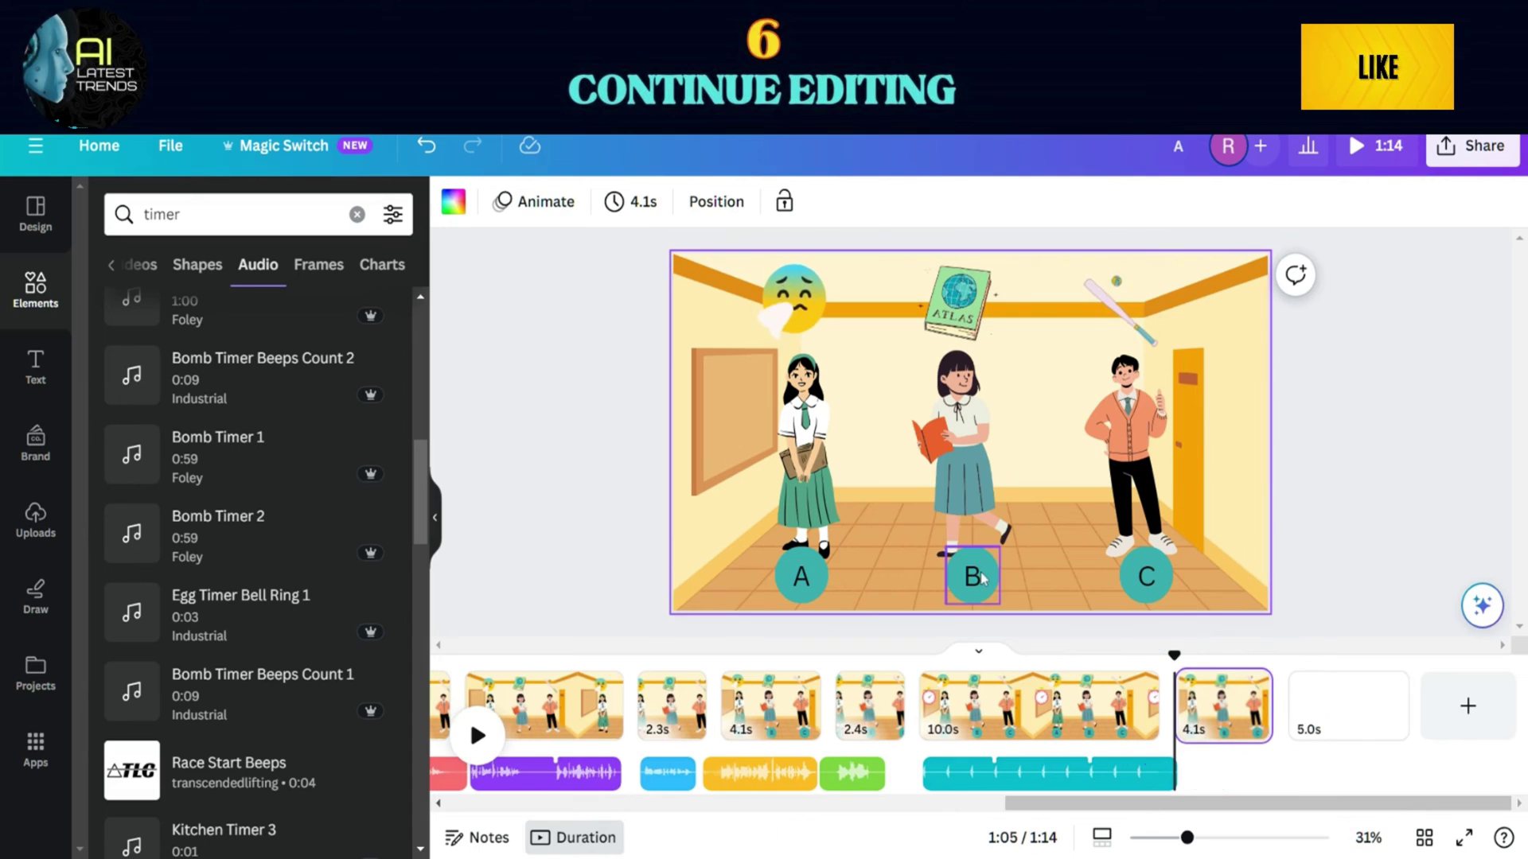
Place the uploaded audio part 6.mp3 on the timeline beneath the answer page that follows the 10-second countdown page
click(800, 577)
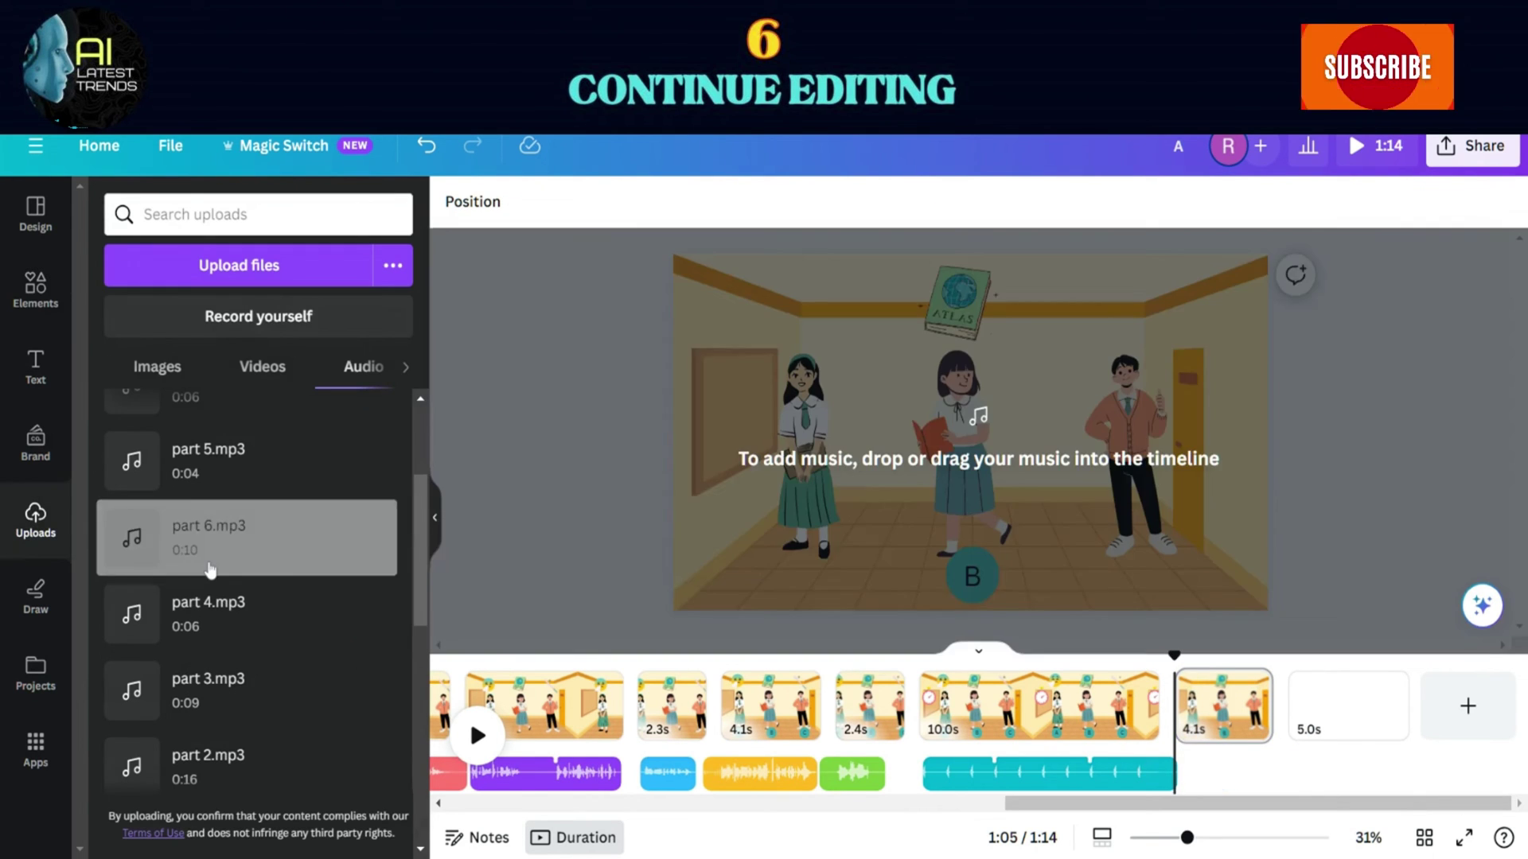
drag(210, 570, 210, 570)
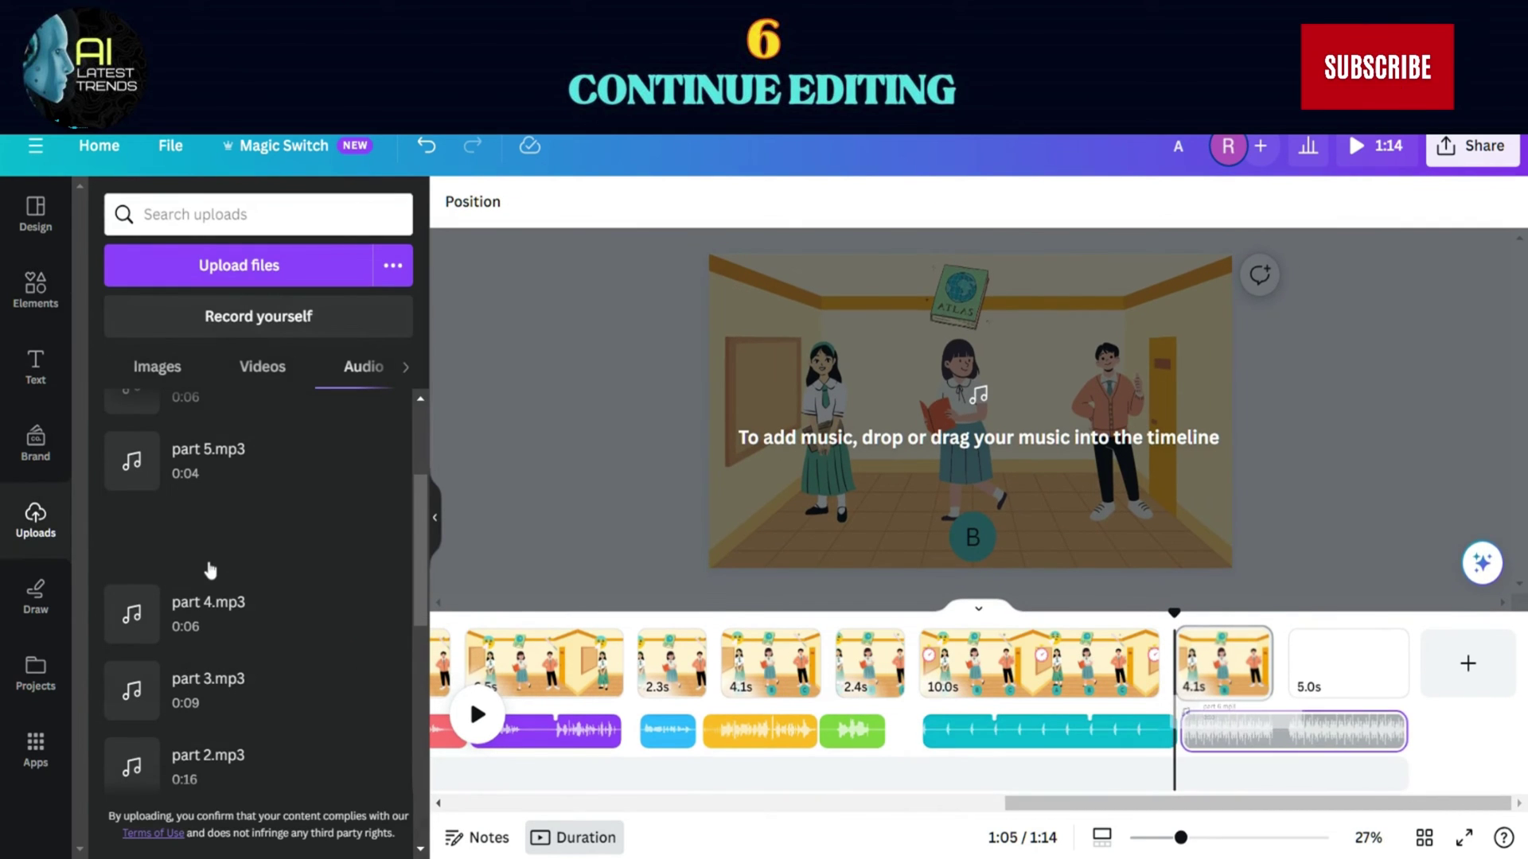
drag(1226, 731, 1238, 740)
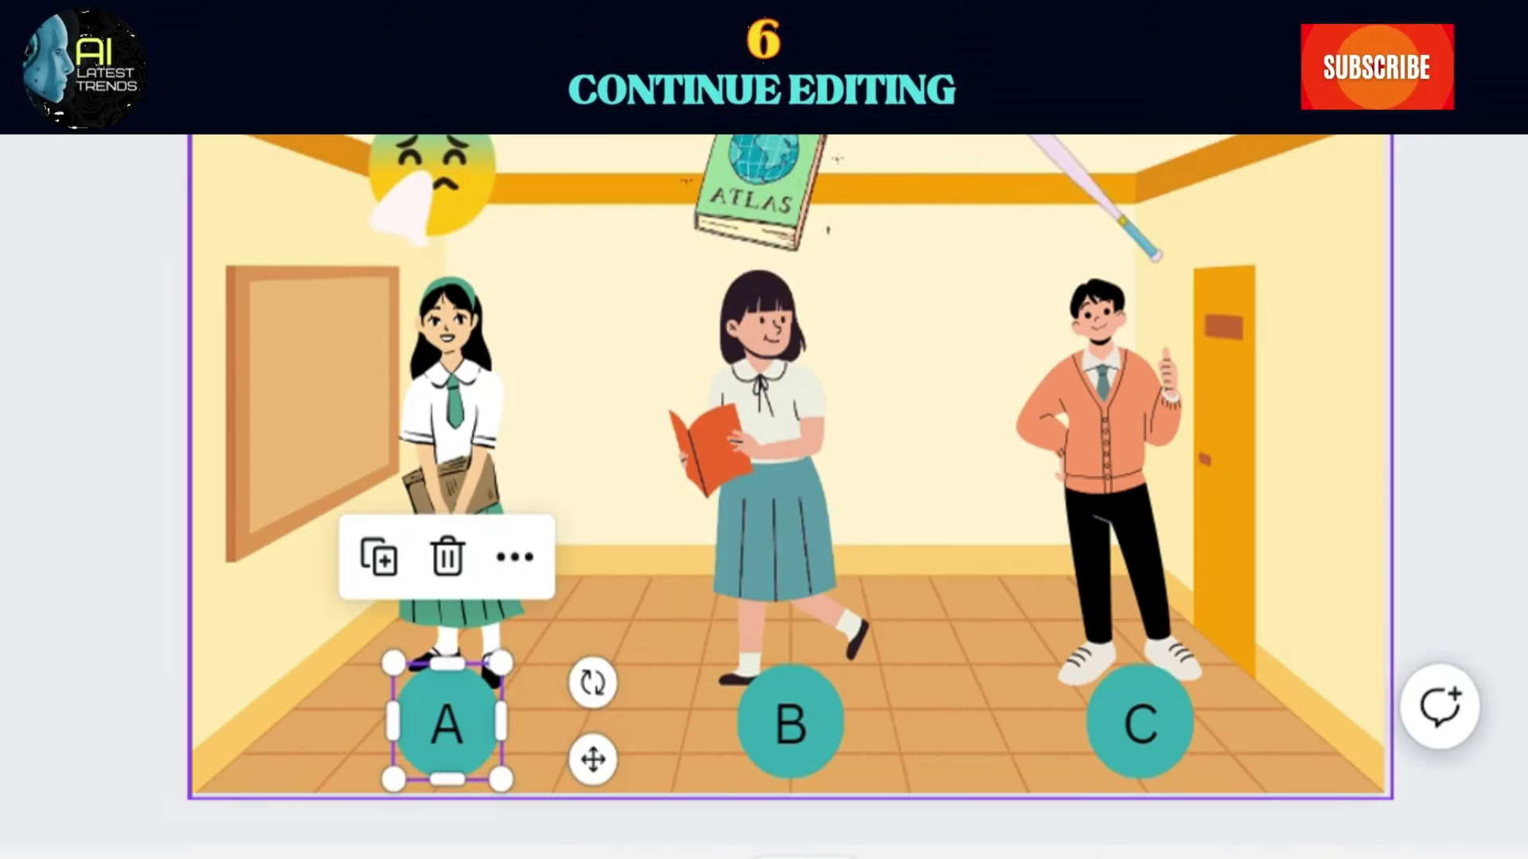
Delete the A and C circles from the answer page, keeping only circle B
key(Delete)
click(1125, 719)
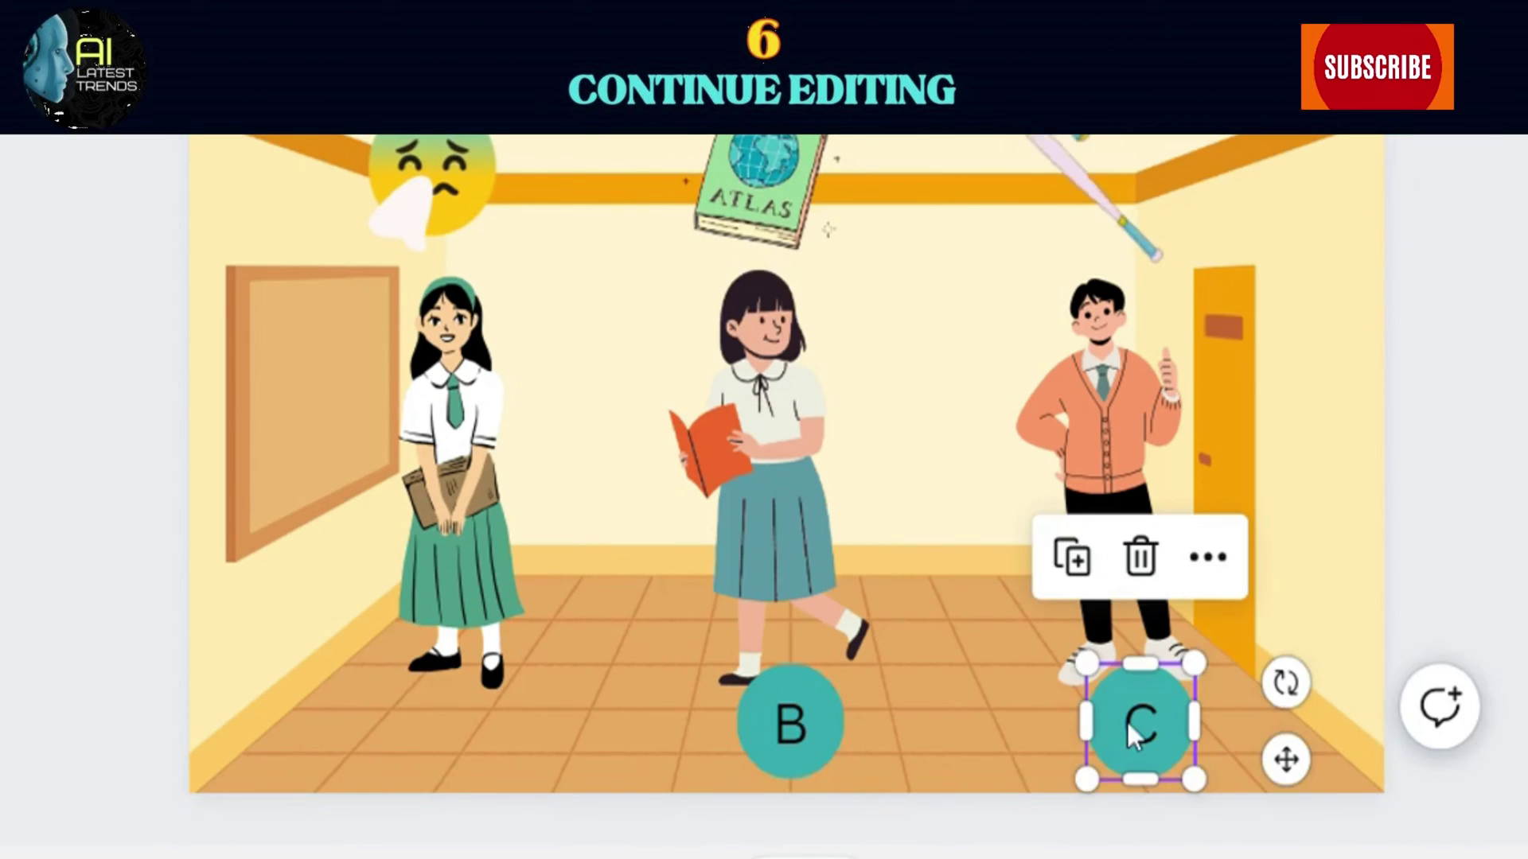
key(Delete)
Add the "Good Job" thumbs-up graphic to the blank closing page and play the page with its voice-over
click(398, 214)
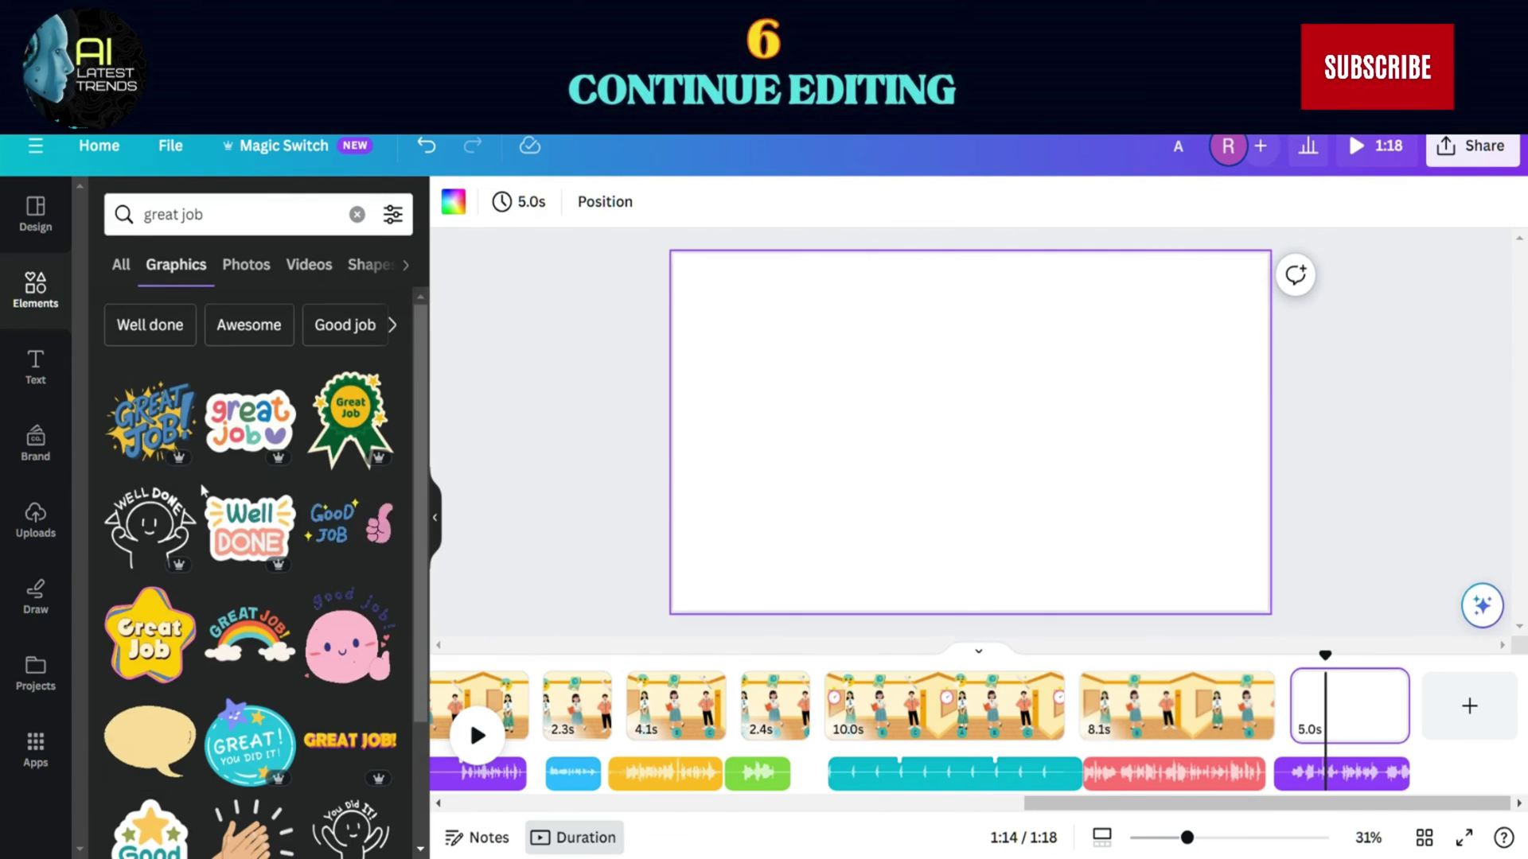
click(346, 521)
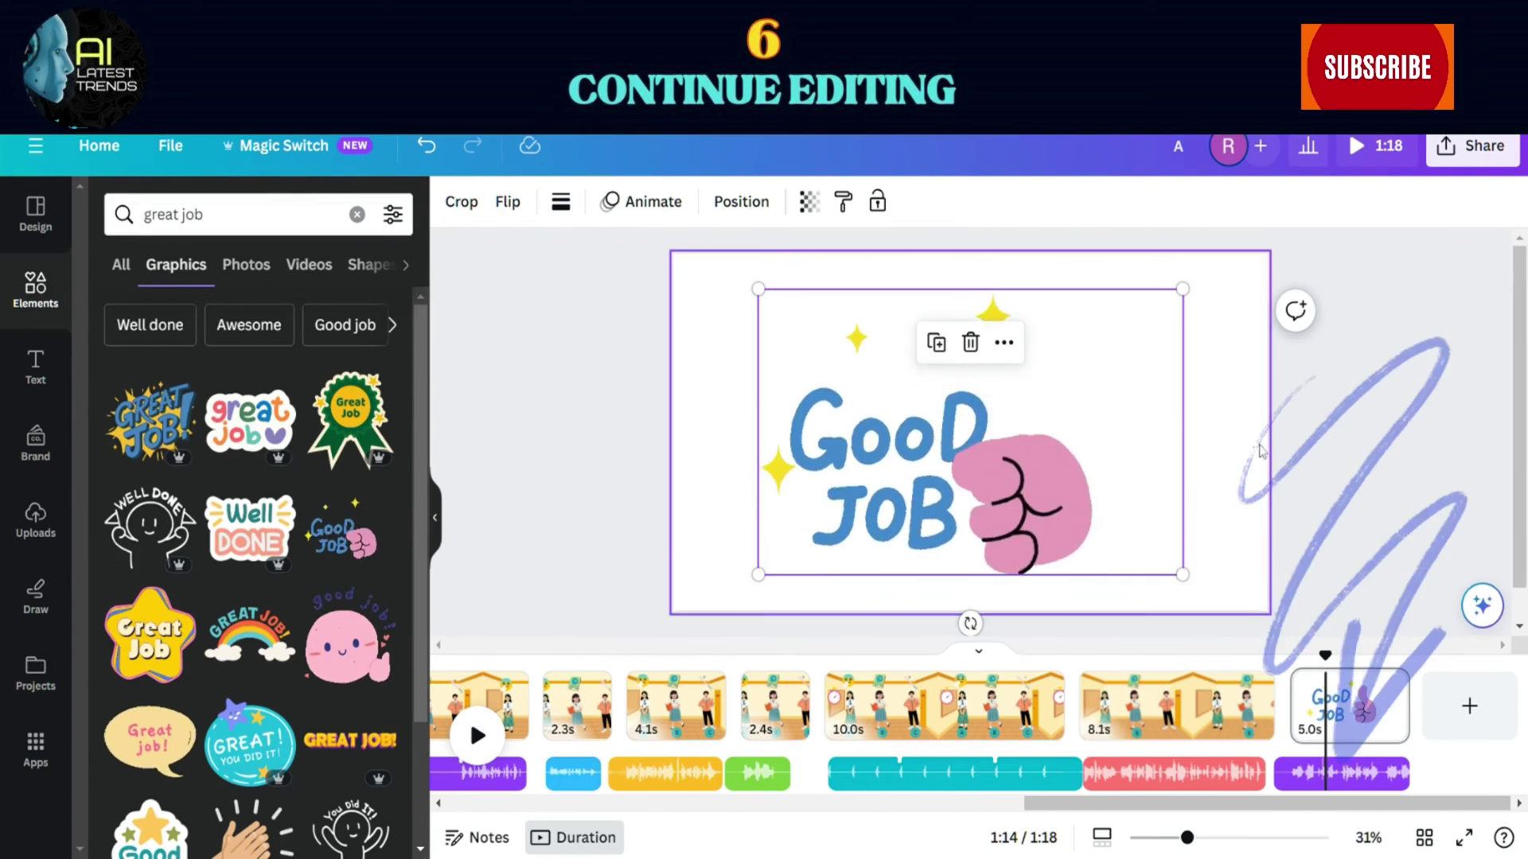
key(space)
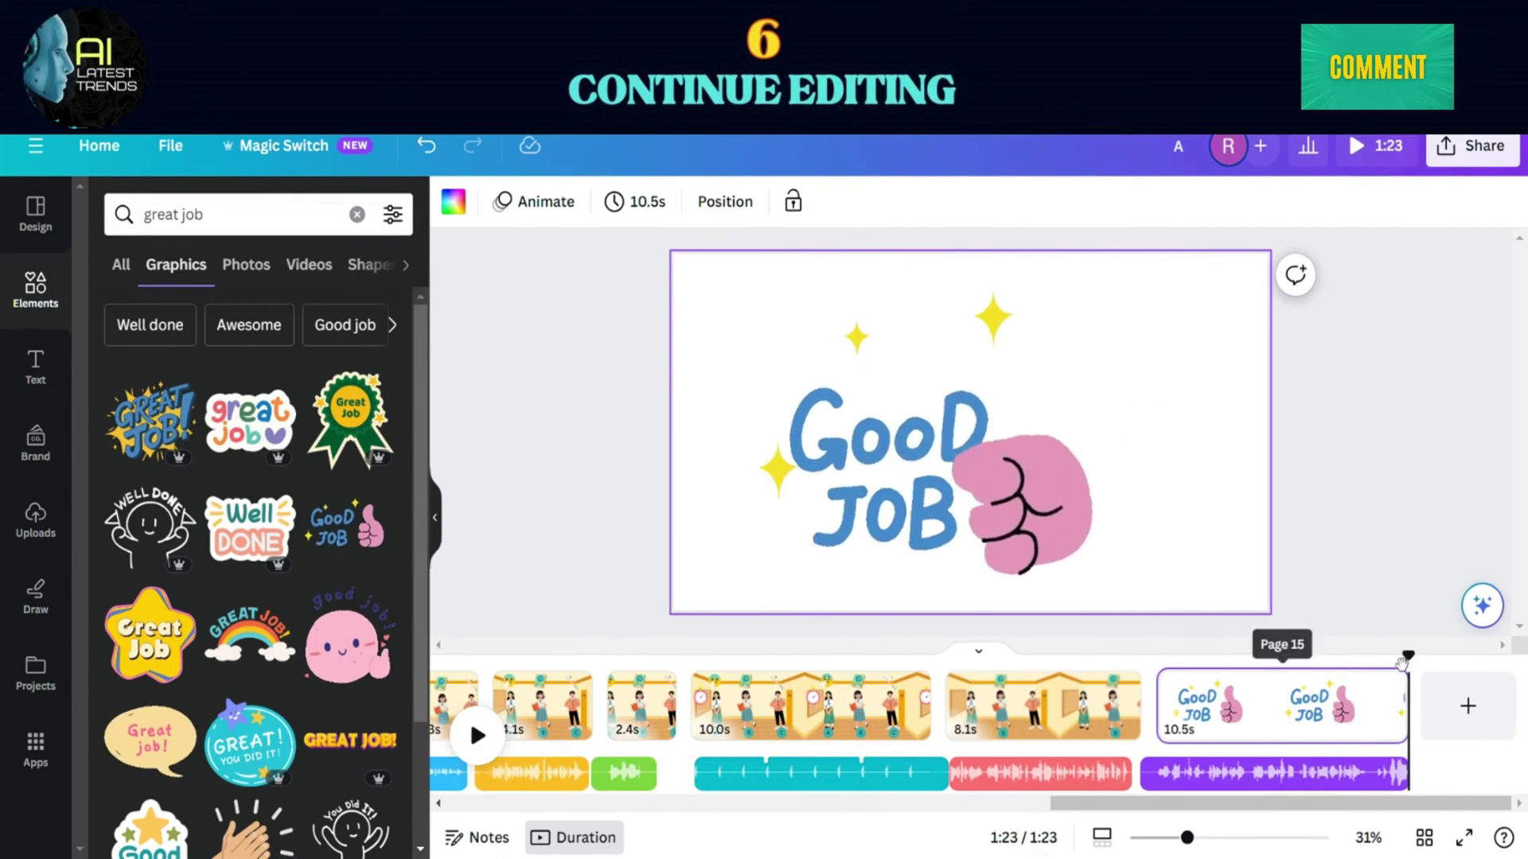
click(1376, 772)
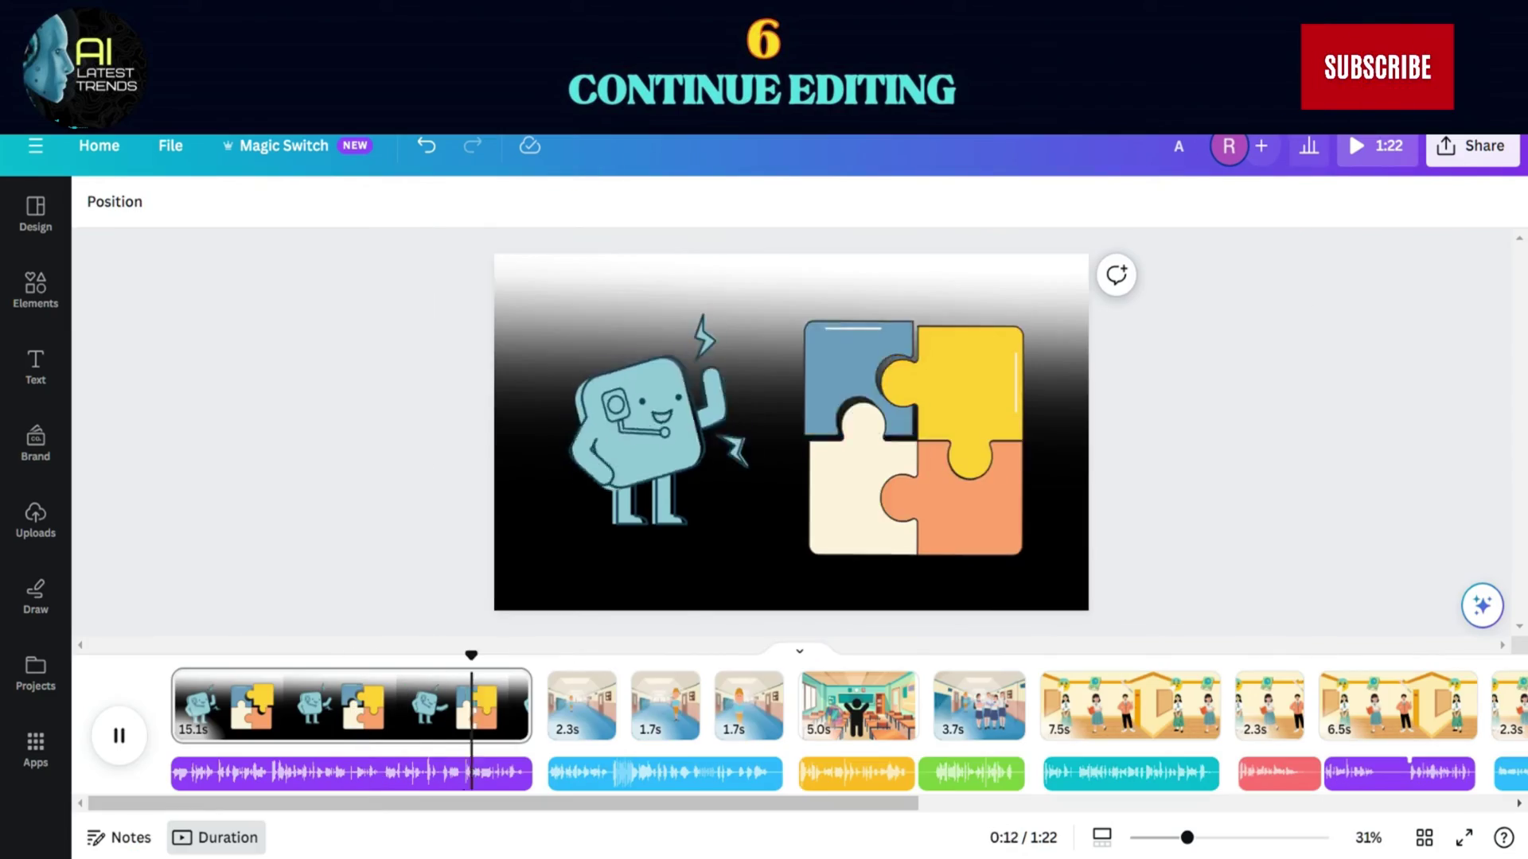